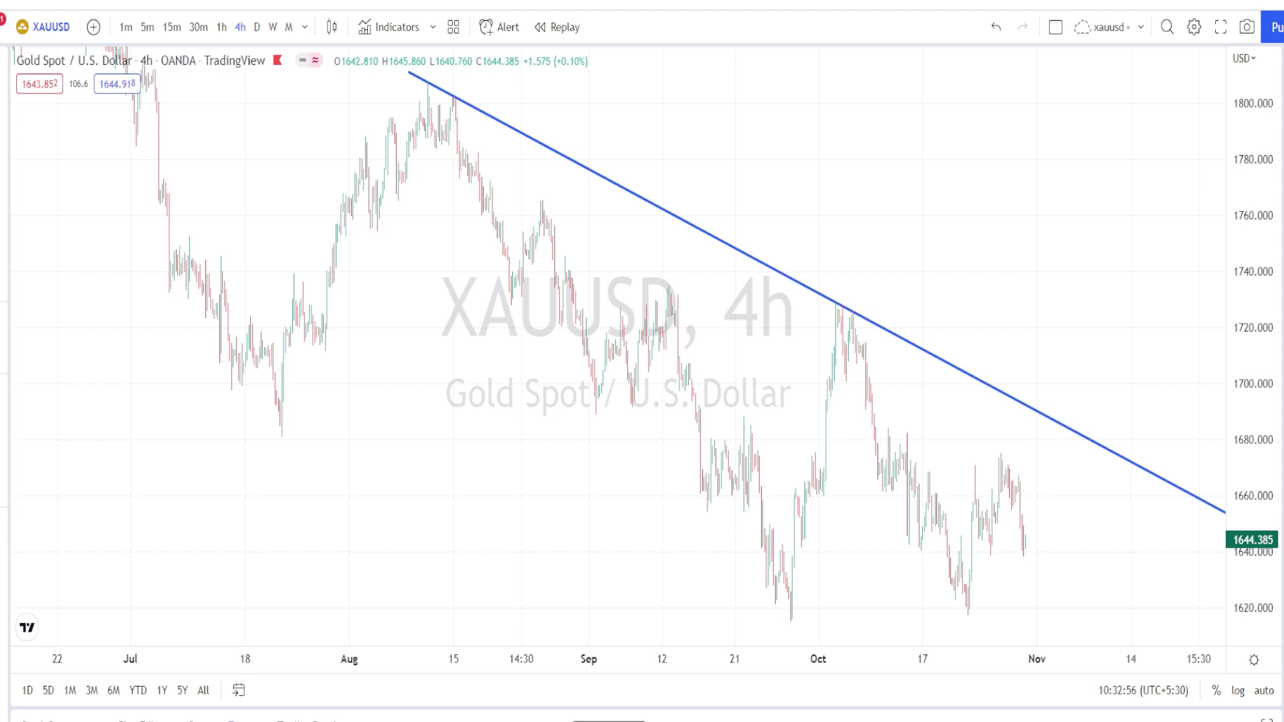
Step: Circle the mid-August and early-October swing highs that touch the descending trendline with freehand strokes
mouse_move(422, 139)
left_mouse_down()
mouse_move(438, 158)
mouse_move(458, 127)
left_mouse_up()
mouse_move(849, 310)
left_mouse_down()
mouse_move(857, 356)
mouse_move(852, 319)
left_mouse_up()
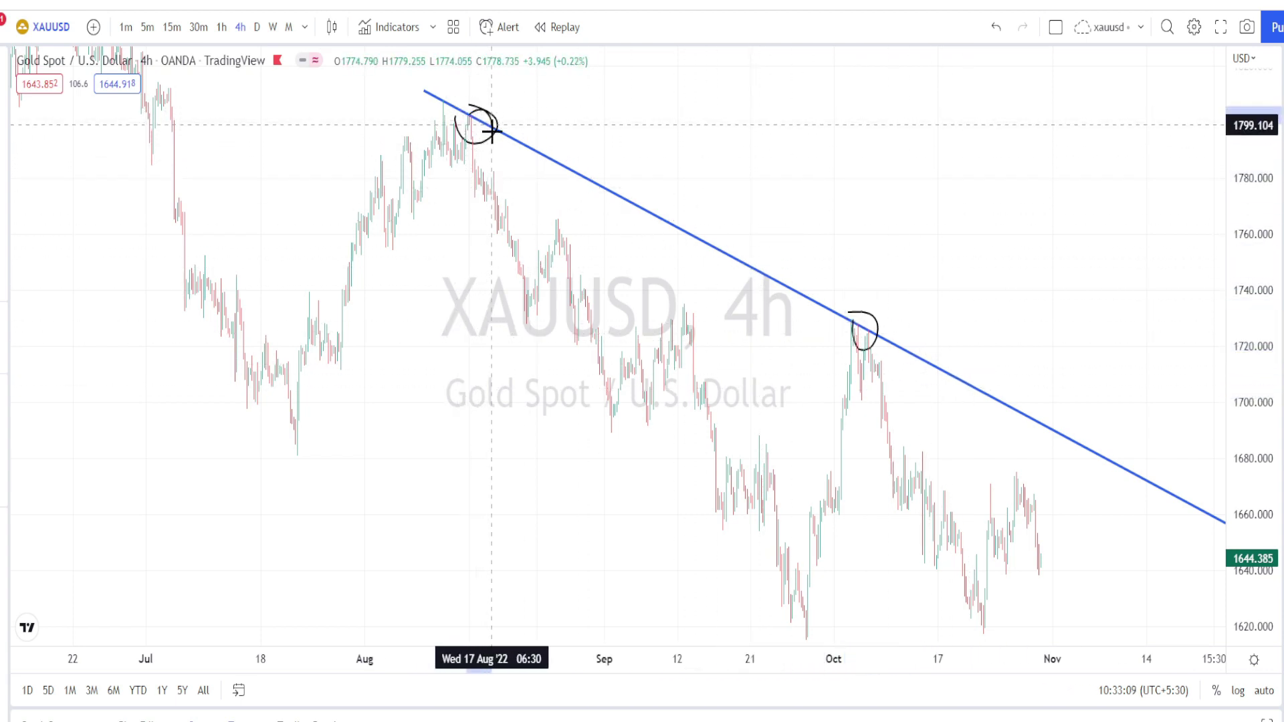
left_click(861, 327)
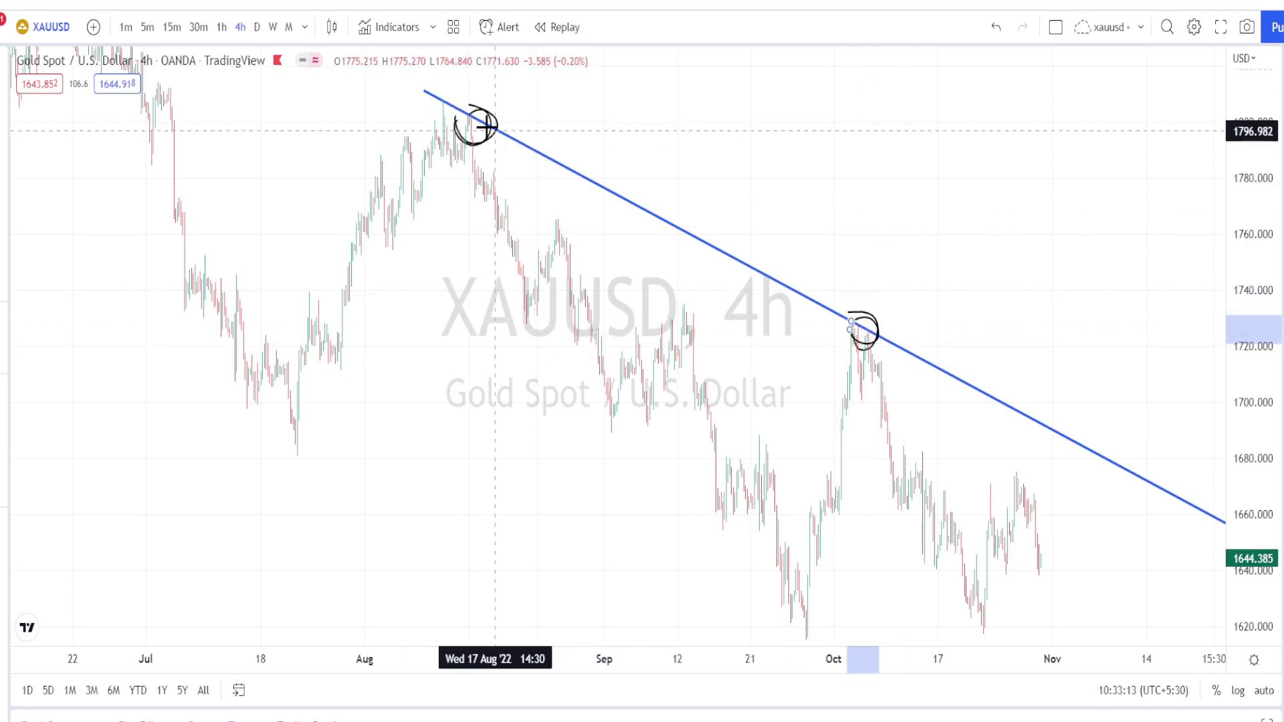
Step: Try a freehand arrow from the August high towards the September low and a circle on the trendline in late October, then undo them
mouse_move(486, 125)
left_mouse_down()
mouse_move(749, 624)
mouse_move(731, 608)
mouse_move(774, 597)
left_mouse_up()
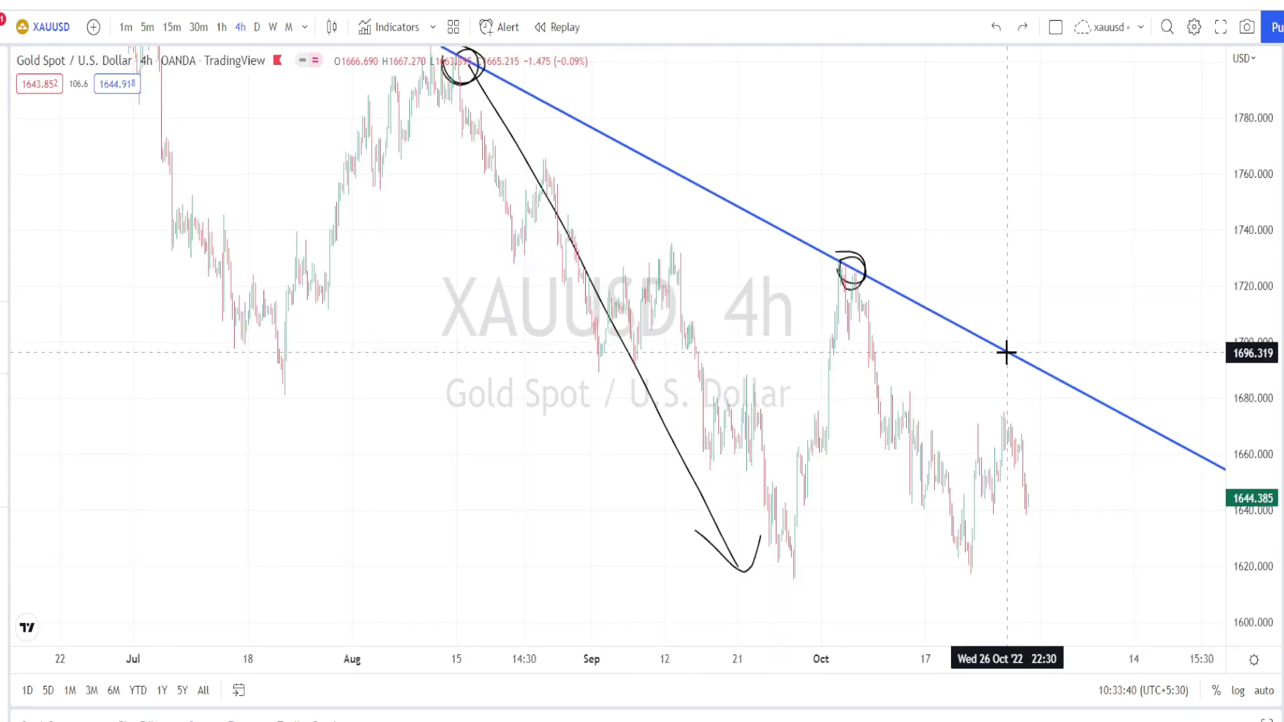
mouse_move(1006, 353)
left_mouse_down()
mouse_move(1041, 358)
mouse_move(1015, 376)
mouse_move(1012, 355)
left_mouse_up()
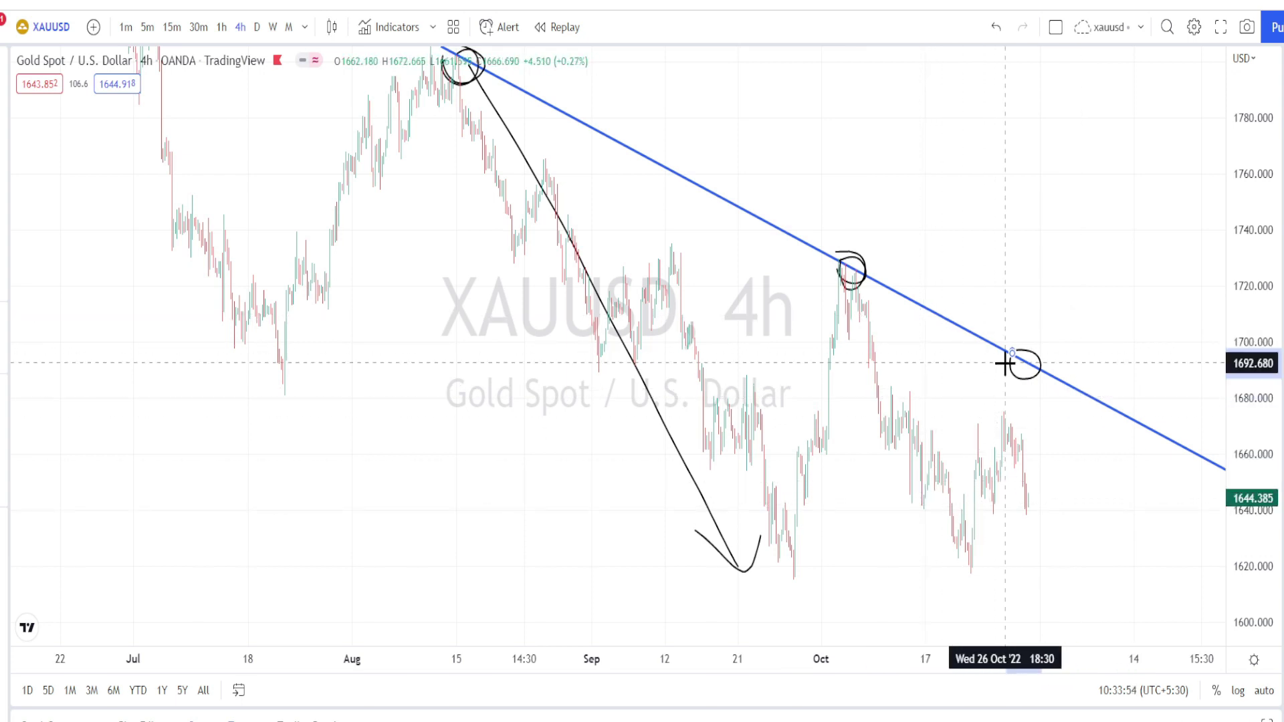
key("ctrl+z")
key("ctrl+z")
key("ctrl+z")
key("ctrl+z")
Step: Trace the price swings freehand from the August decline to the late-October high, circle the turning points, and mark across the recent highs
mouse_move(513, 140)
left_mouse_down()
mouse_move(797, 582)
mouse_move(799, 547)
left_mouse_up()
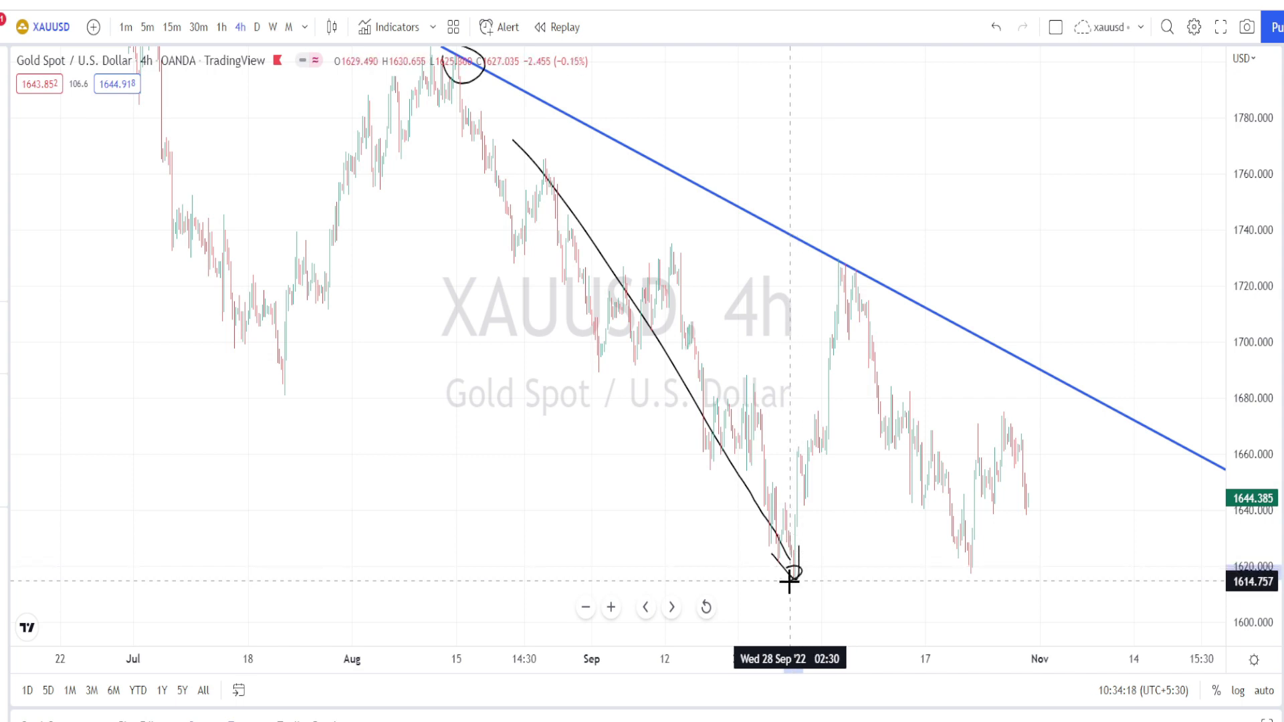
mouse_move(788, 582)
left_mouse_down()
mouse_move(852, 286)
mouse_move(837, 259)
mouse_move(872, 290)
mouse_move(838, 273)
mouse_move(951, 565)
mouse_move(983, 559)
mouse_move(956, 584)
left_mouse_up()
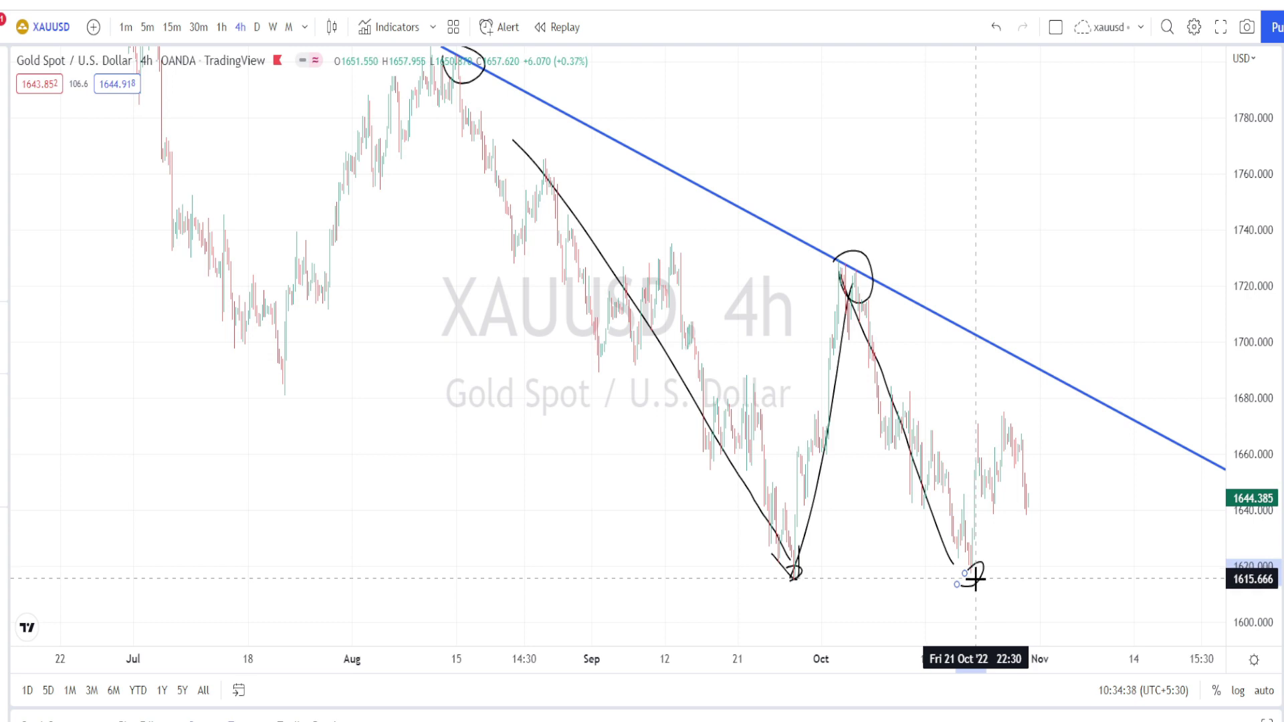
mouse_move(976, 575)
left_mouse_down()
mouse_move(1033, 438)
mouse_move(990, 407)
left_mouse_up()
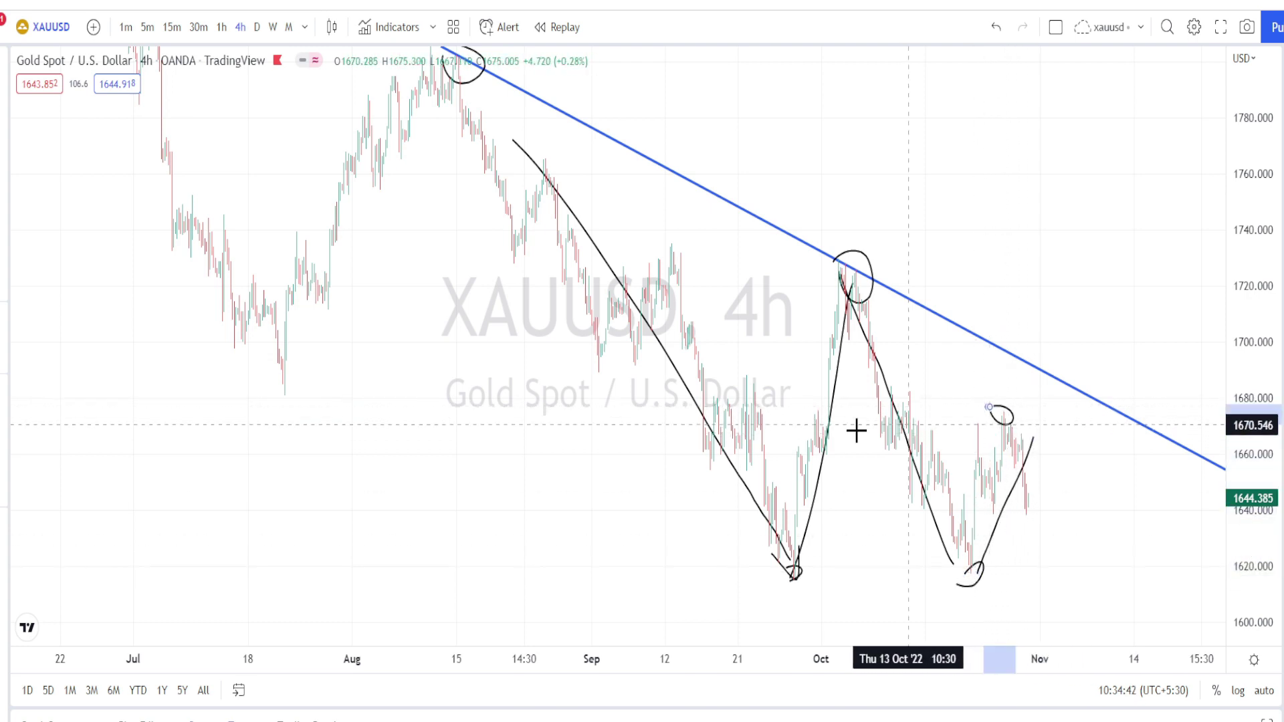
left_click_drag(724, 403, 1054, 413)
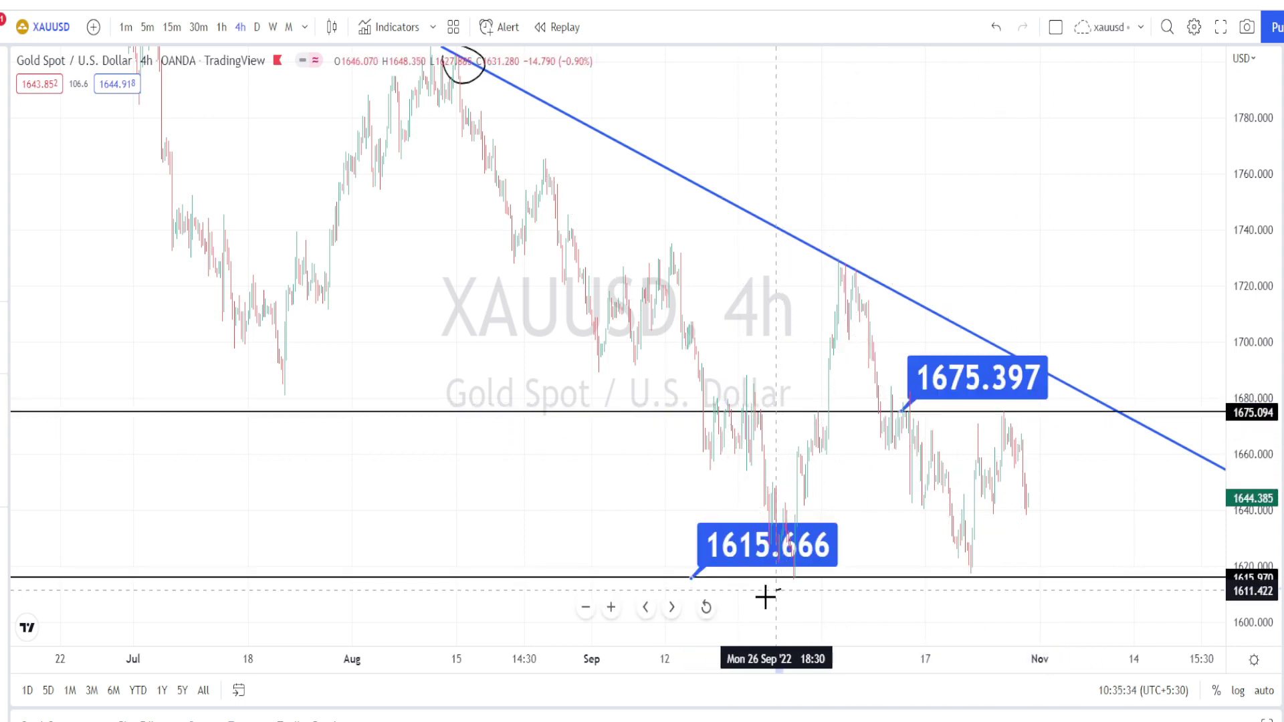
Step: Circle and underline the 1615.666 support label, and circle the late-September and October lows on that support line
mouse_move(765, 597)
left_mouse_down()
mouse_move(704, 599)
mouse_move(694, 535)
mouse_move(752, 504)
mouse_move(790, 527)
mouse_move(783, 593)
mouse_move(708, 582)
mouse_move(781, 550)
left_mouse_up()
left_click_drag(707, 580, 756, 581)
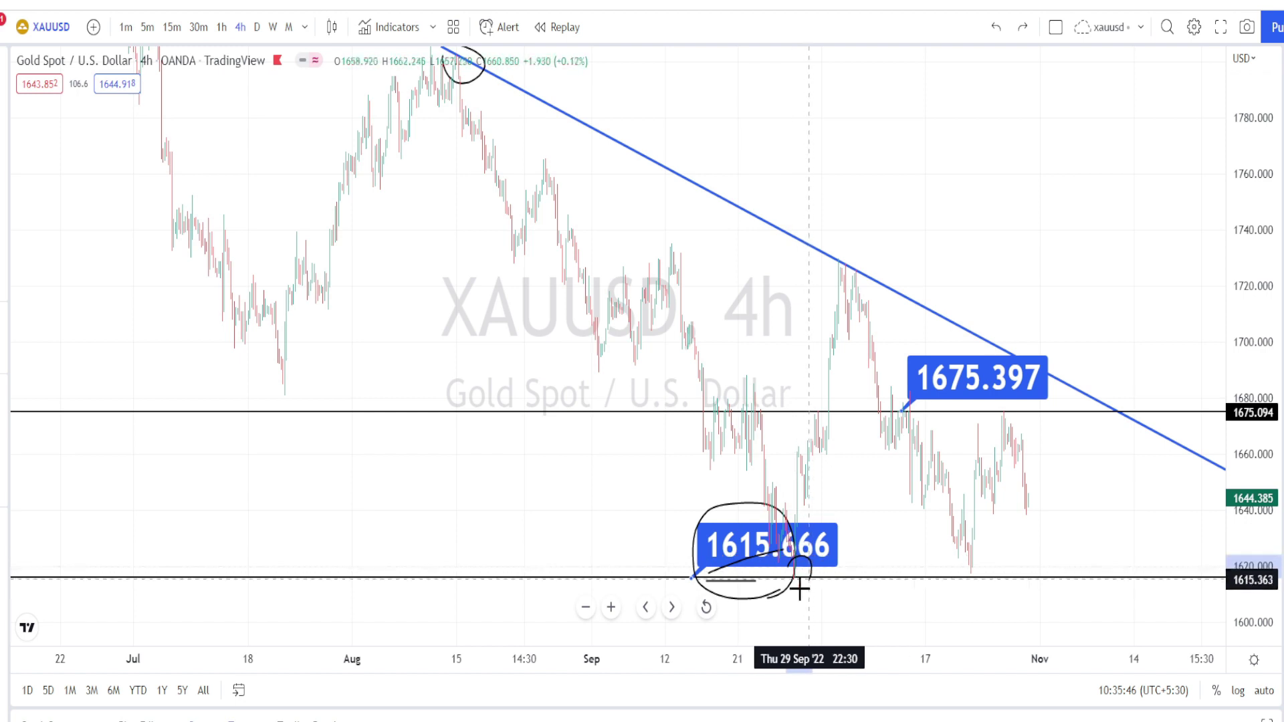
left_click_drag(965, 565, 946, 582)
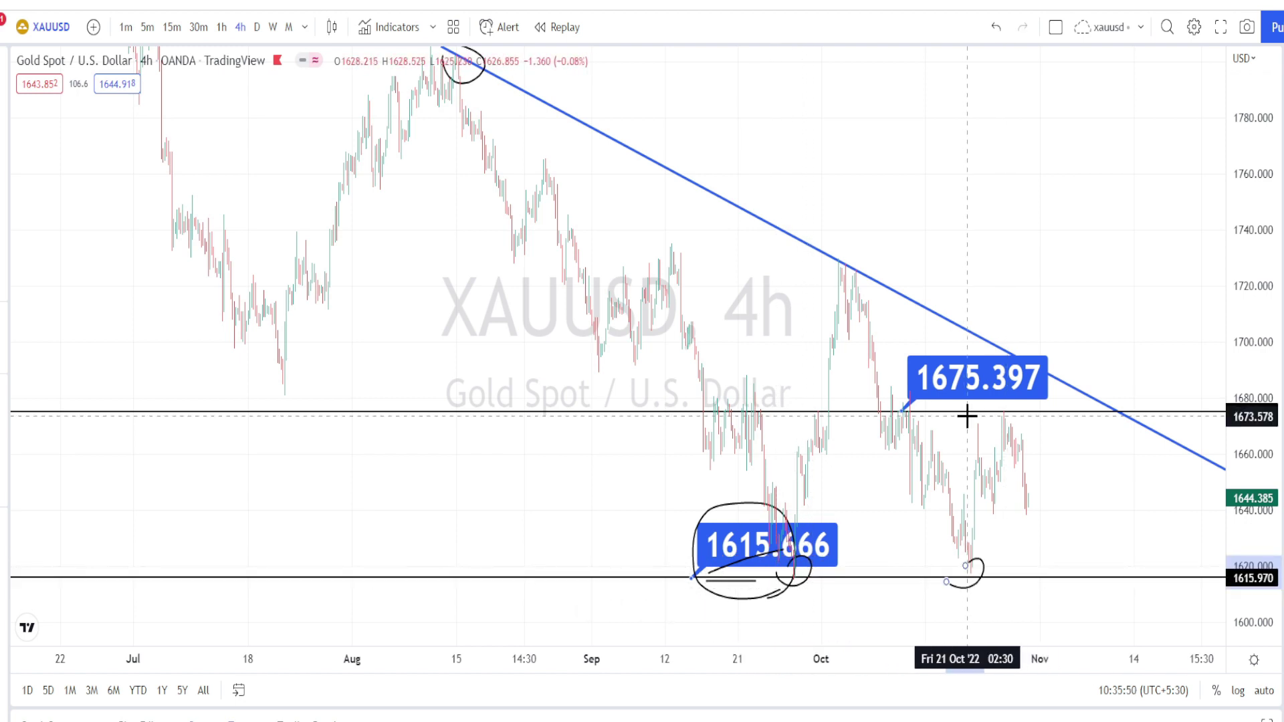
Step: Circle the 1675.397 resistance label and the late-October high, and trace the swings between the resistance and support lines freehand
mouse_move(967, 416)
left_mouse_down()
mouse_move(899, 401)
mouse_move(963, 344)
mouse_move(983, 372)
mouse_move(947, 420)
mouse_move(1021, 422)
mouse_move(1000, 408)
left_mouse_up()
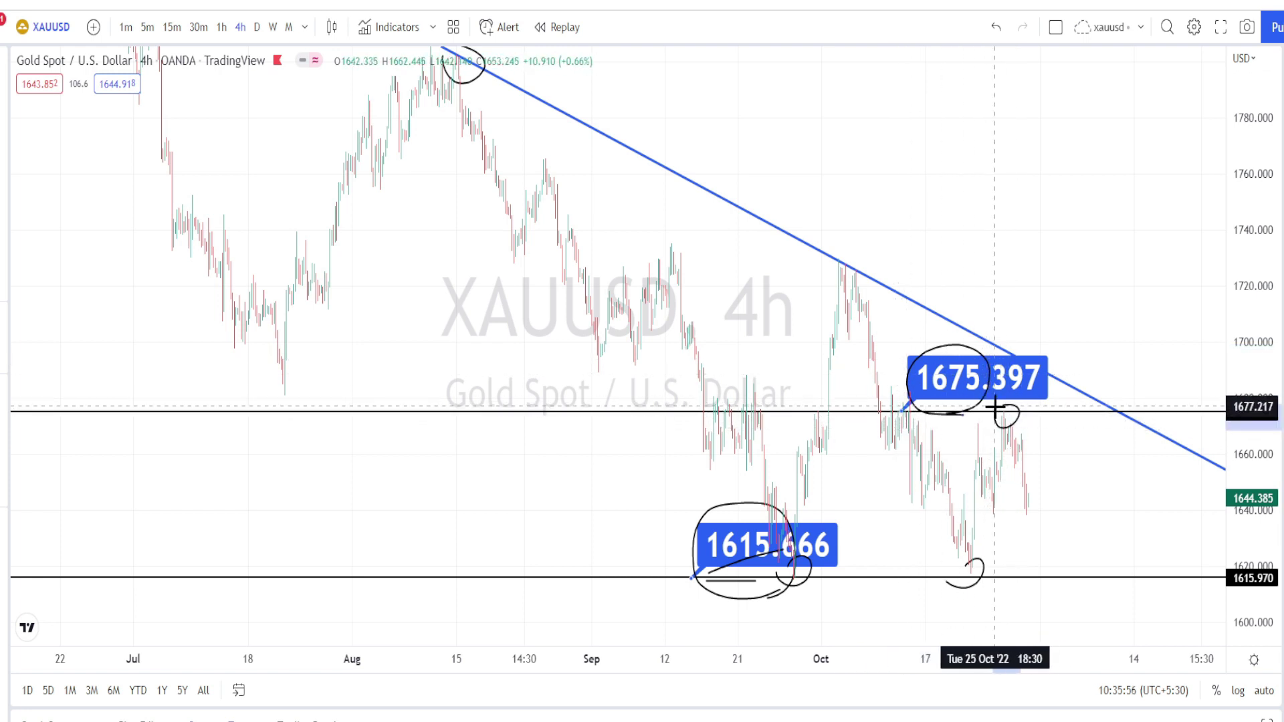
mouse_move(764, 399)
left_mouse_down()
mouse_move(754, 413)
mouse_move(790, 580)
mouse_move(837, 414)
mouse_move(931, 488)
mouse_move(966, 570)
mouse_move(1003, 410)
mouse_move(1029, 526)
left_mouse_up()
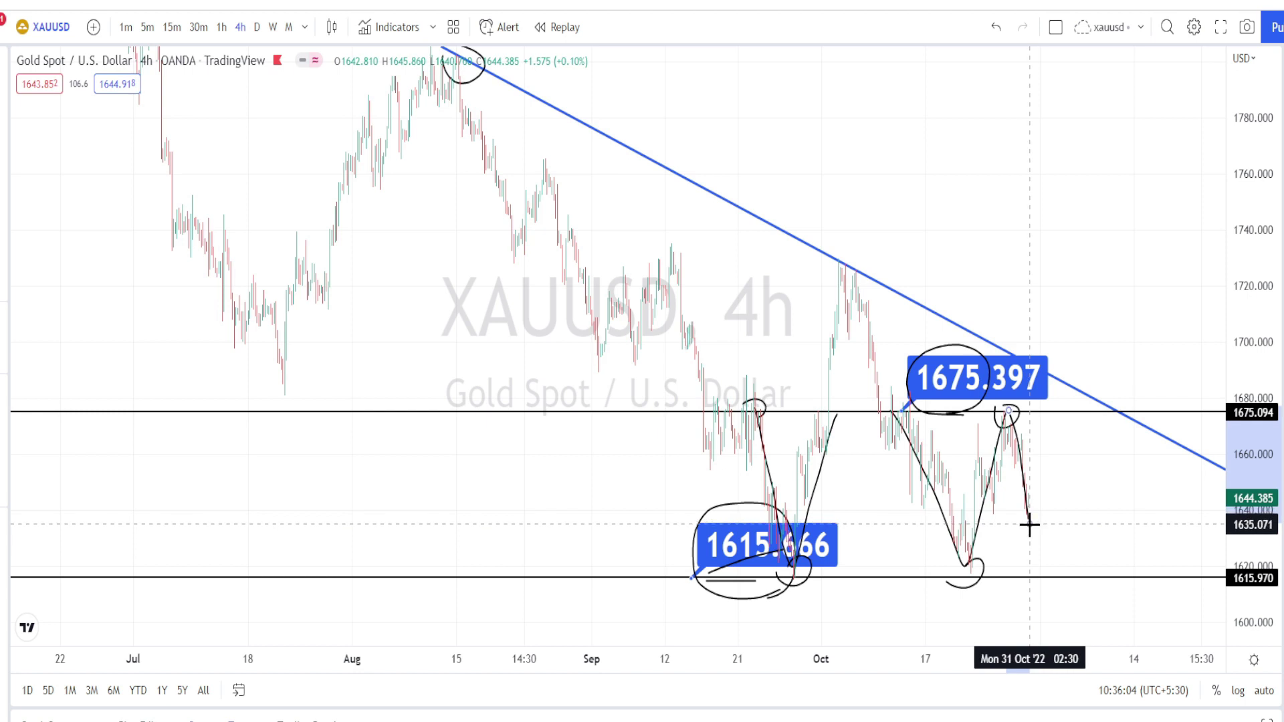
key("Escape")
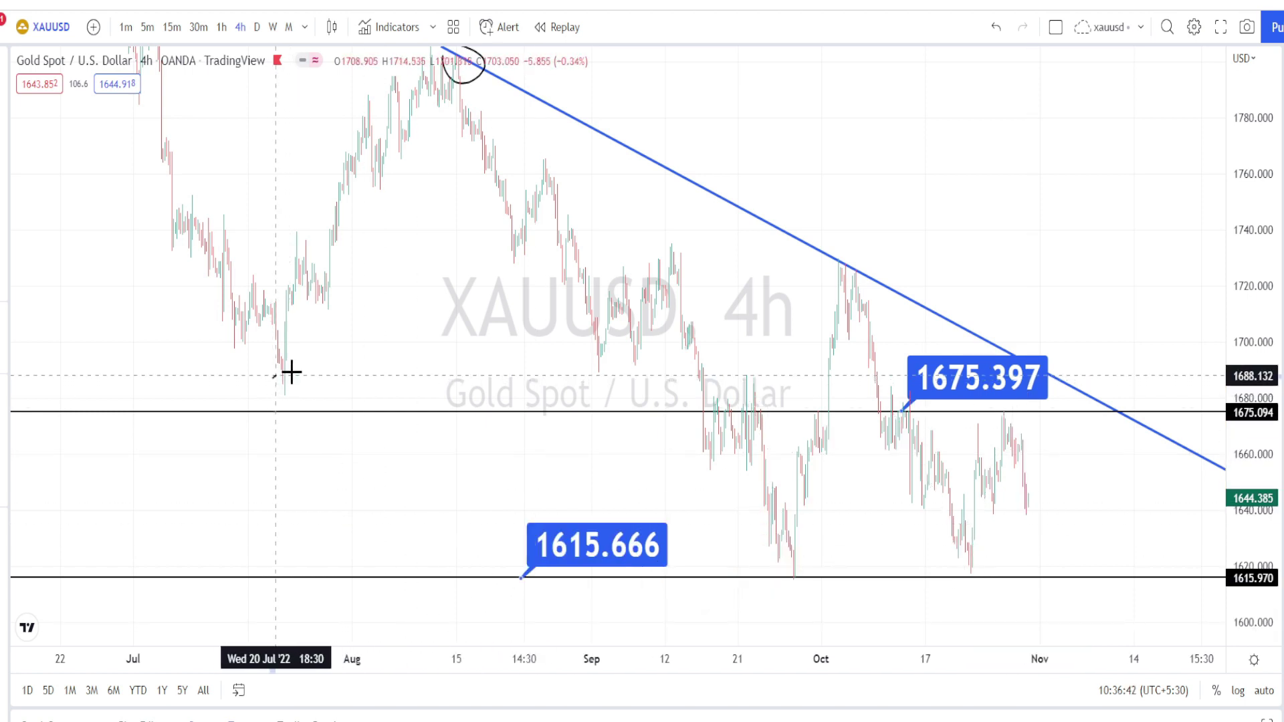
Step: Circle the July low and early-October high, and trace the head-and-shoulders swings from the September low with a path arrow ending at support
mouse_move(291, 372)
left_mouse_down()
mouse_move(292, 401)
mouse_move(282, 383)
left_mouse_up()
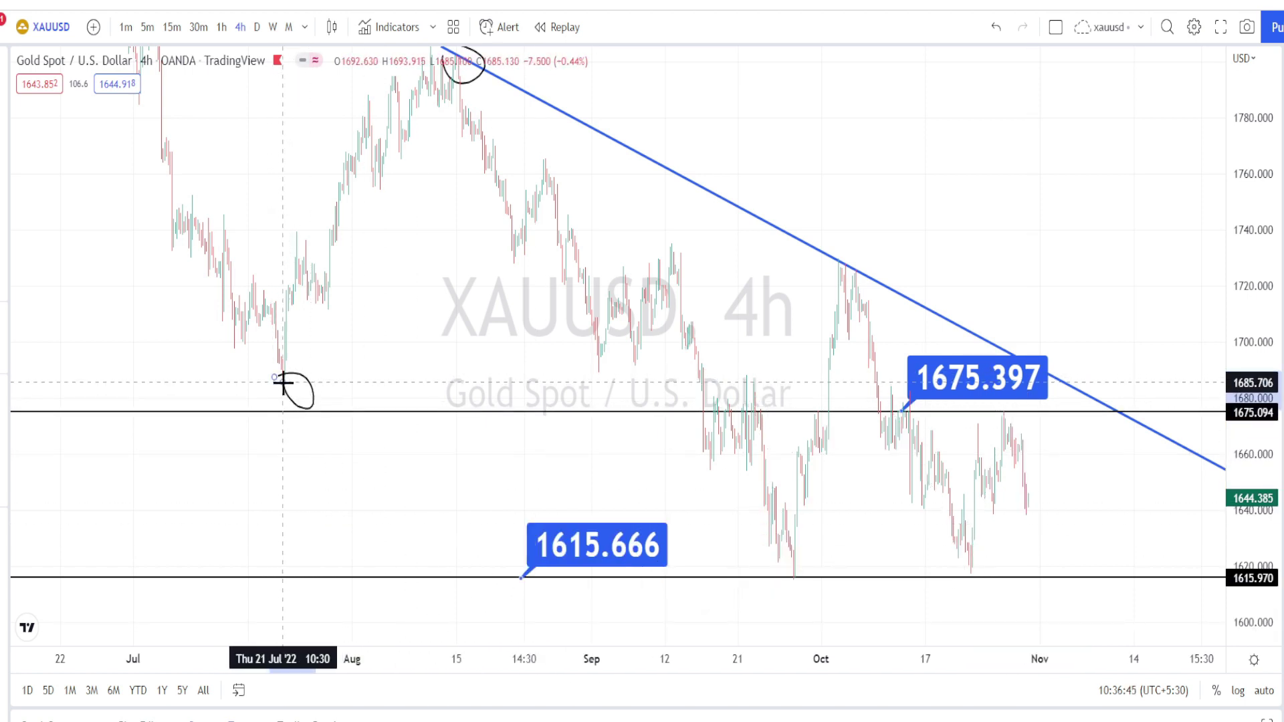
mouse_move(832, 253)
left_mouse_down()
mouse_move(856, 261)
mouse_move(863, 290)
mouse_move(838, 266)
left_mouse_up()
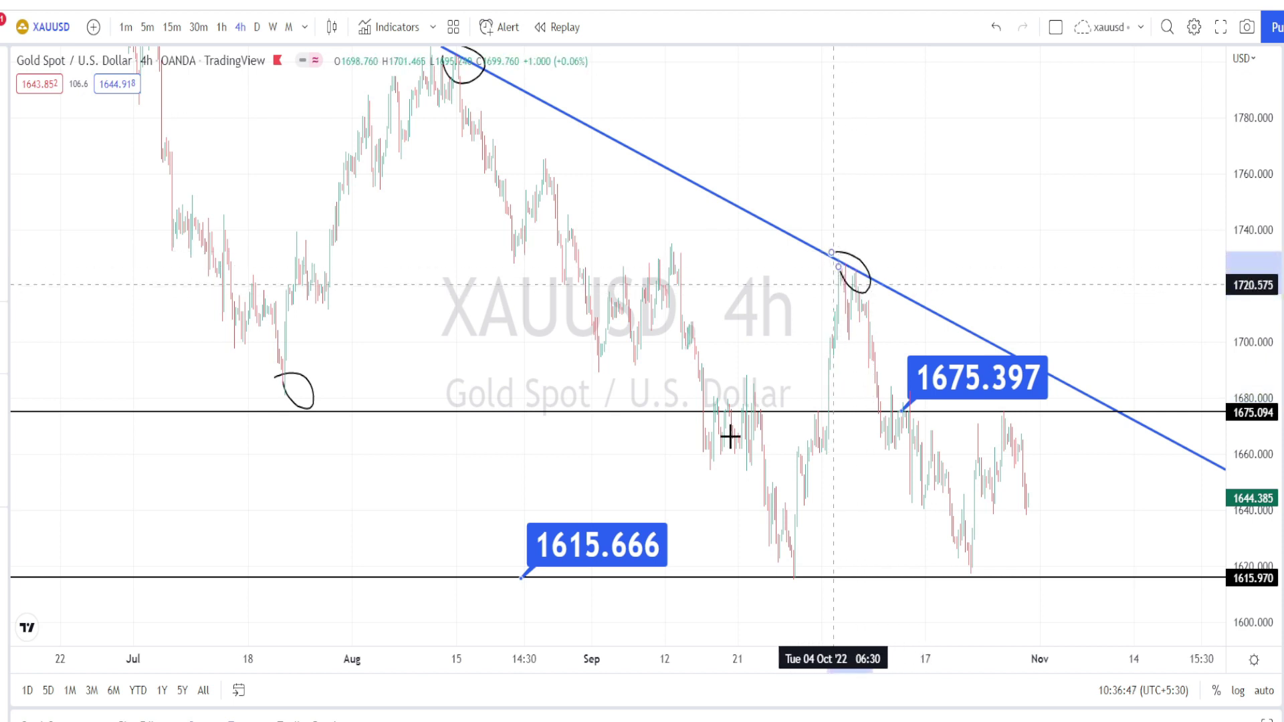
left_click(791, 577)
left_click(791, 406)
left_click(816, 494)
left_click(856, 274)
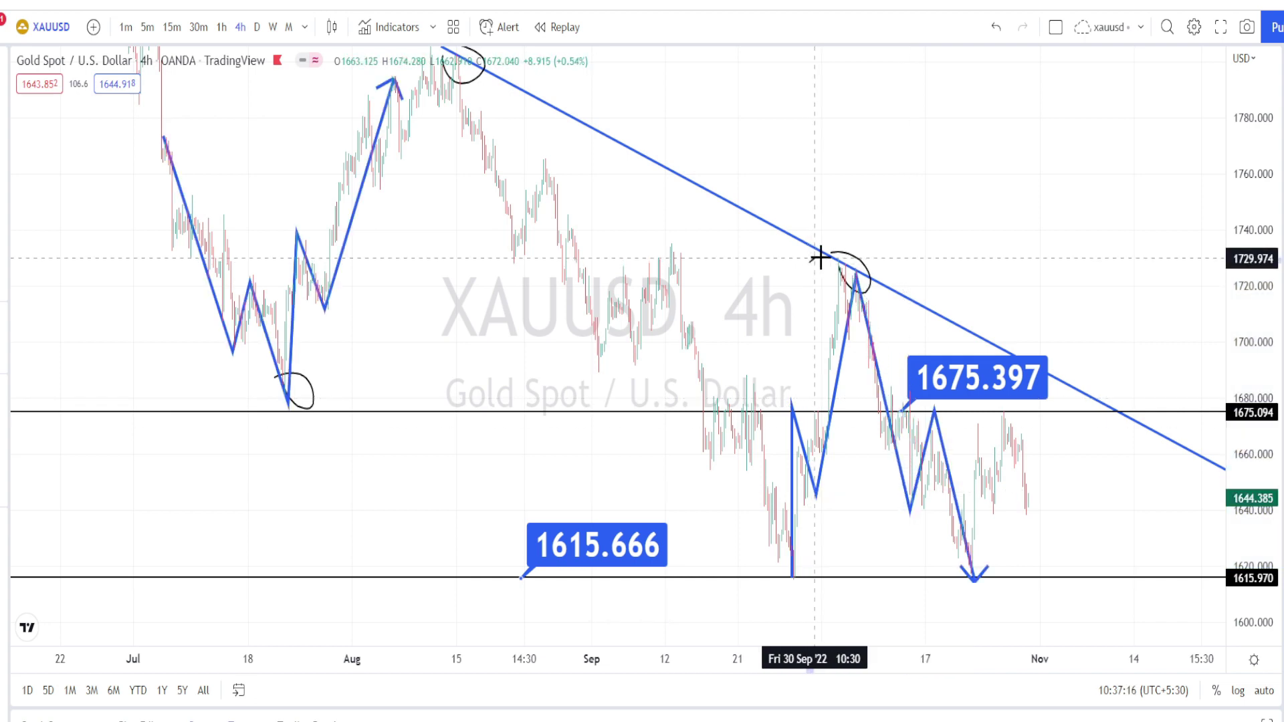
Step: Try freehand ovals around the September–October head-and-shoulders path and the inverse July–August path, then undo the last stroke
mouse_move(820, 258)
left_mouse_down()
mouse_move(913, 301)
mouse_move(975, 543)
mouse_move(760, 521)
mouse_move(781, 311)
left_mouse_up()
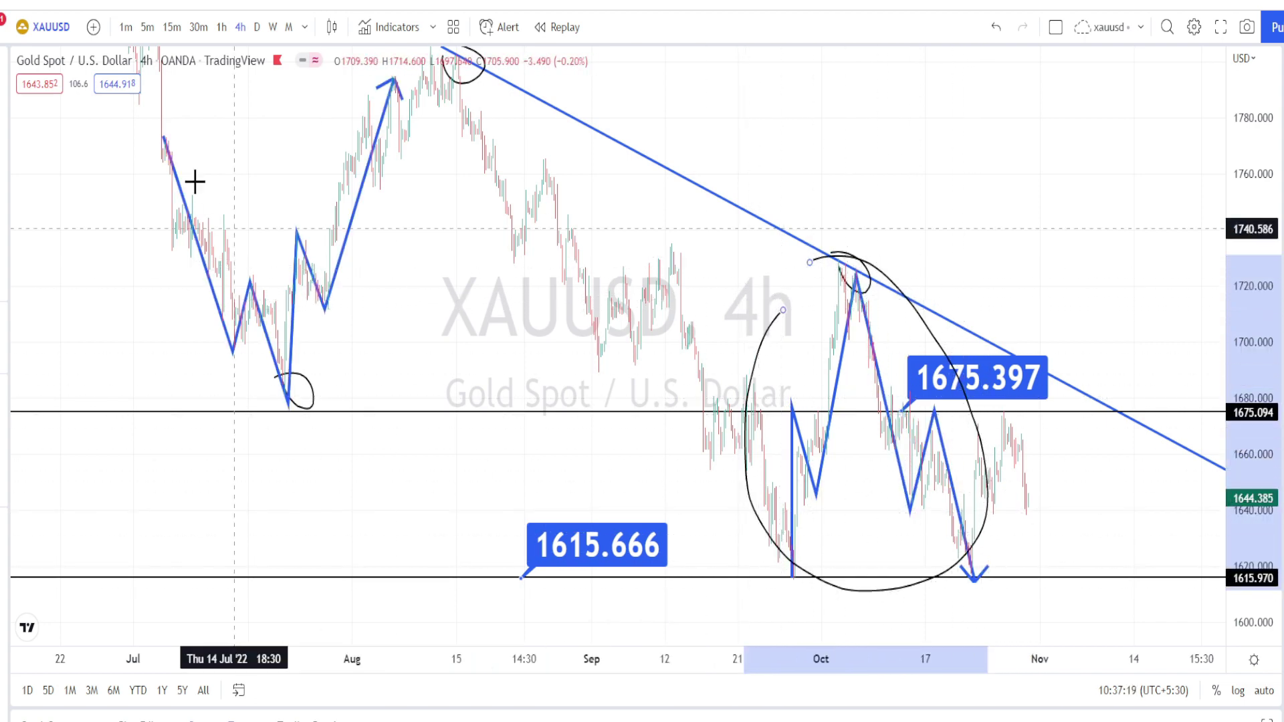
mouse_move(133, 131)
left_mouse_down()
mouse_move(230, 92)
mouse_move(348, 96)
mouse_move(401, 321)
mouse_move(261, 410)
mouse_move(172, 159)
left_mouse_up()
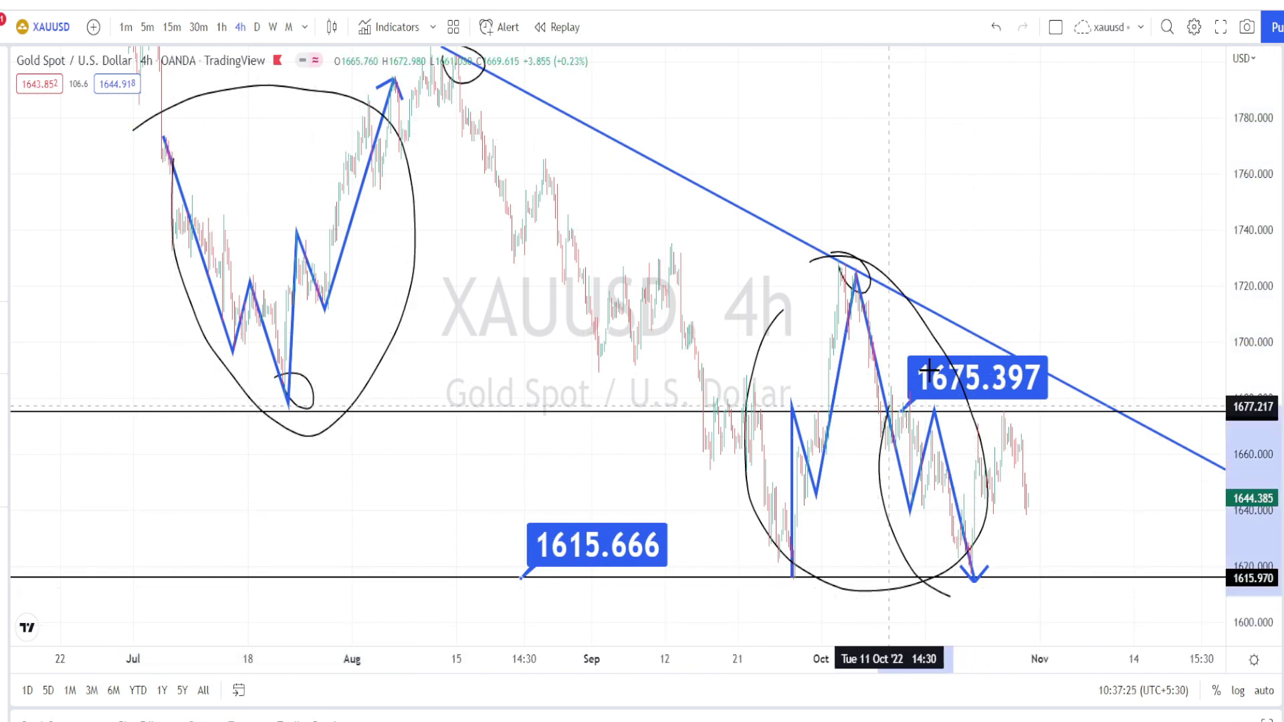
key("ctrl+z")
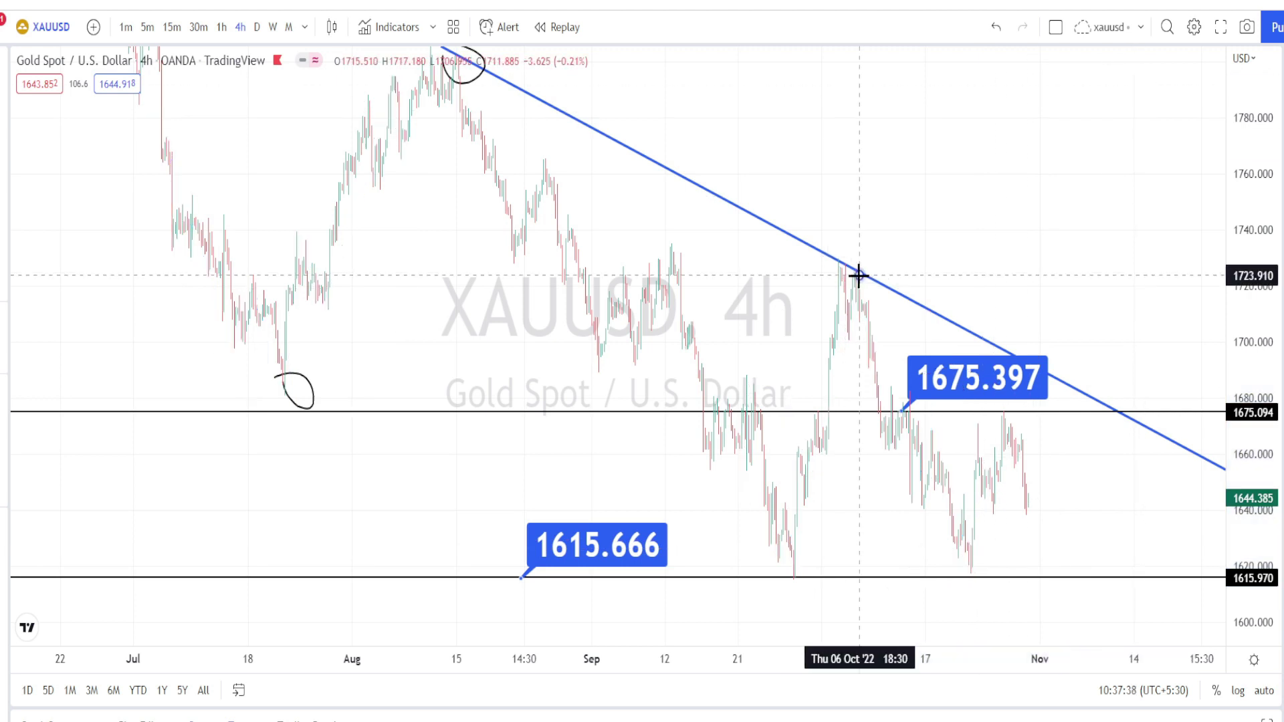
Step: Draw a path arrow from the early-October high through the October swing points, ending in a projected rally above the descending trendline
left_click(859, 275)
left_click(920, 509)
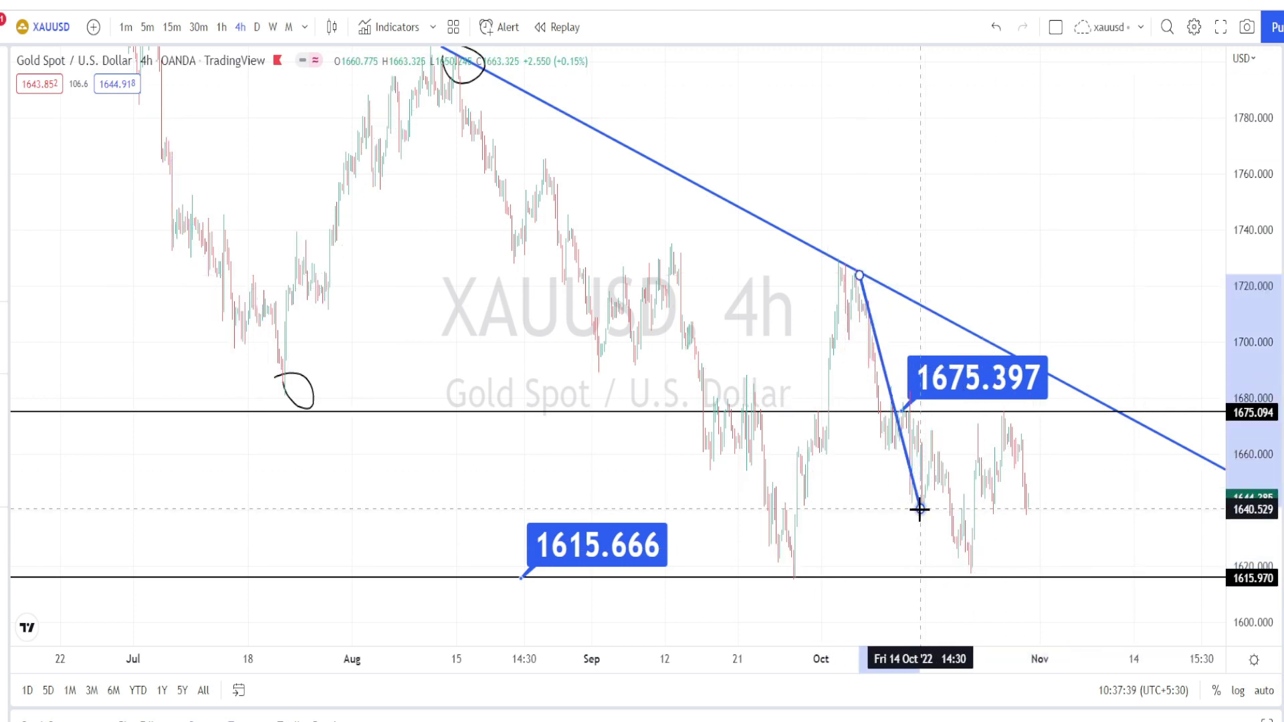
left_click(929, 437)
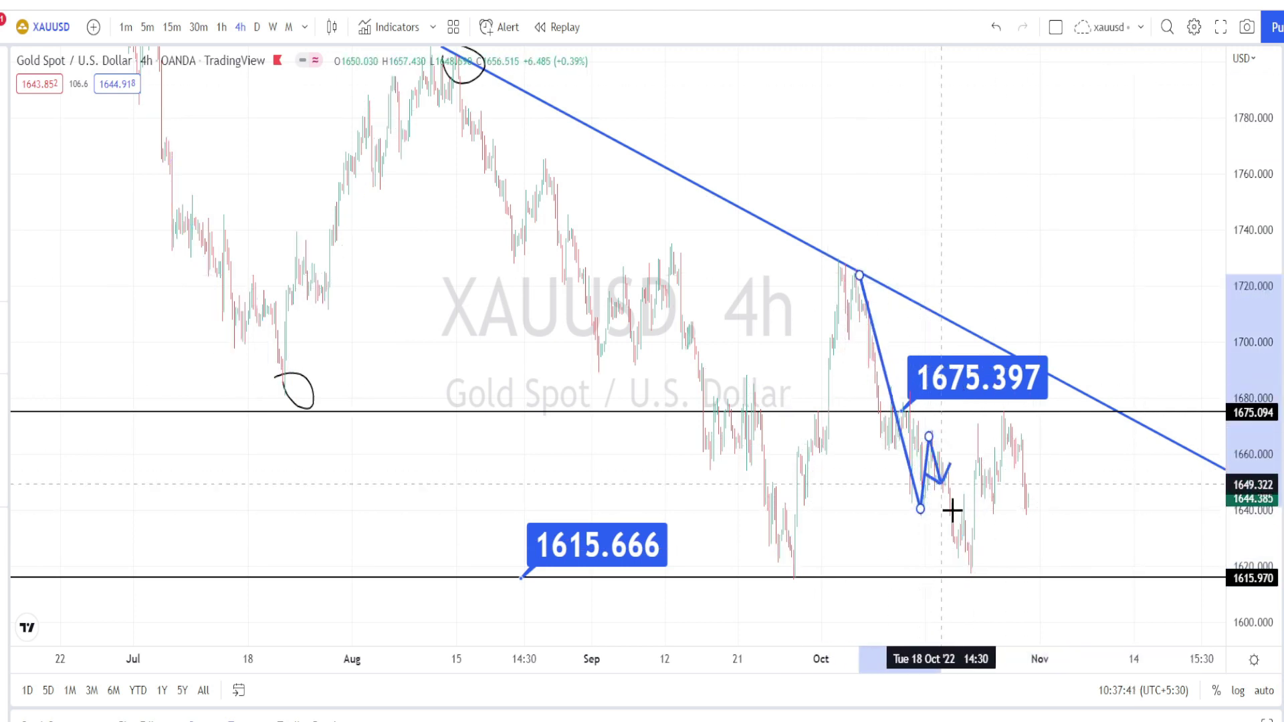
left_click(977, 576)
left_click(1001, 416)
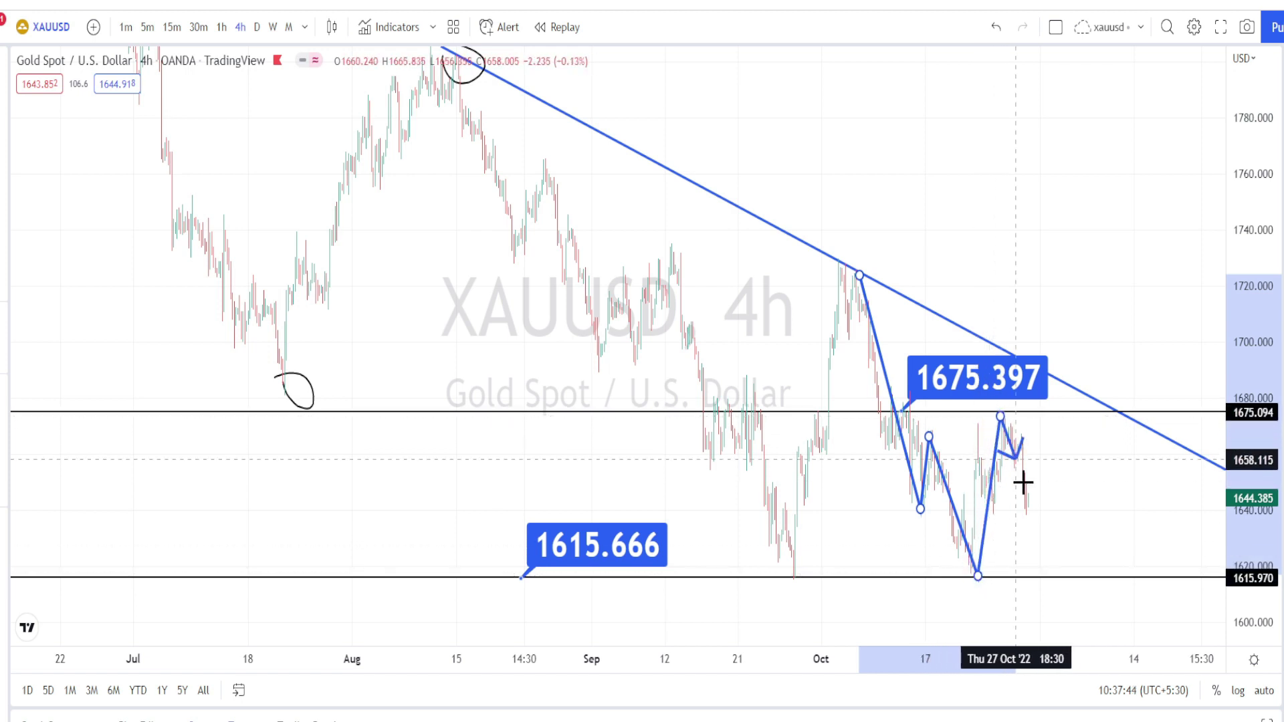
left_click(1029, 513)
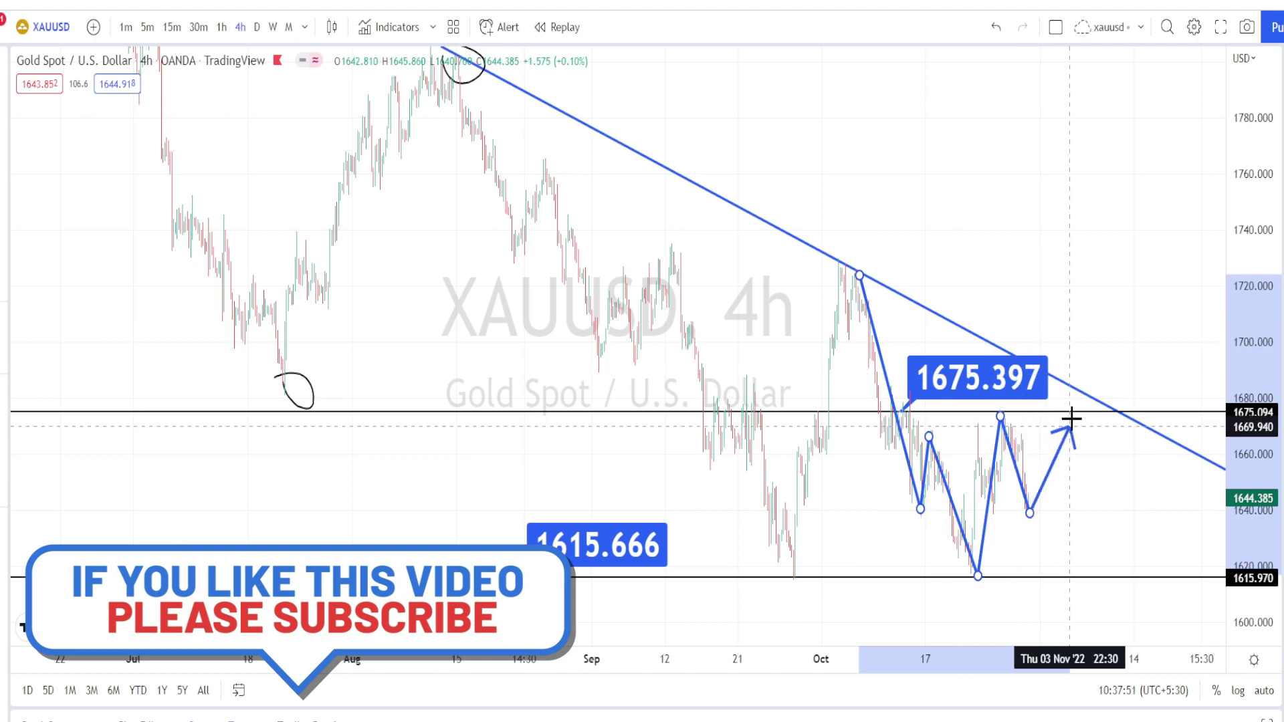
double_click(1075, 270)
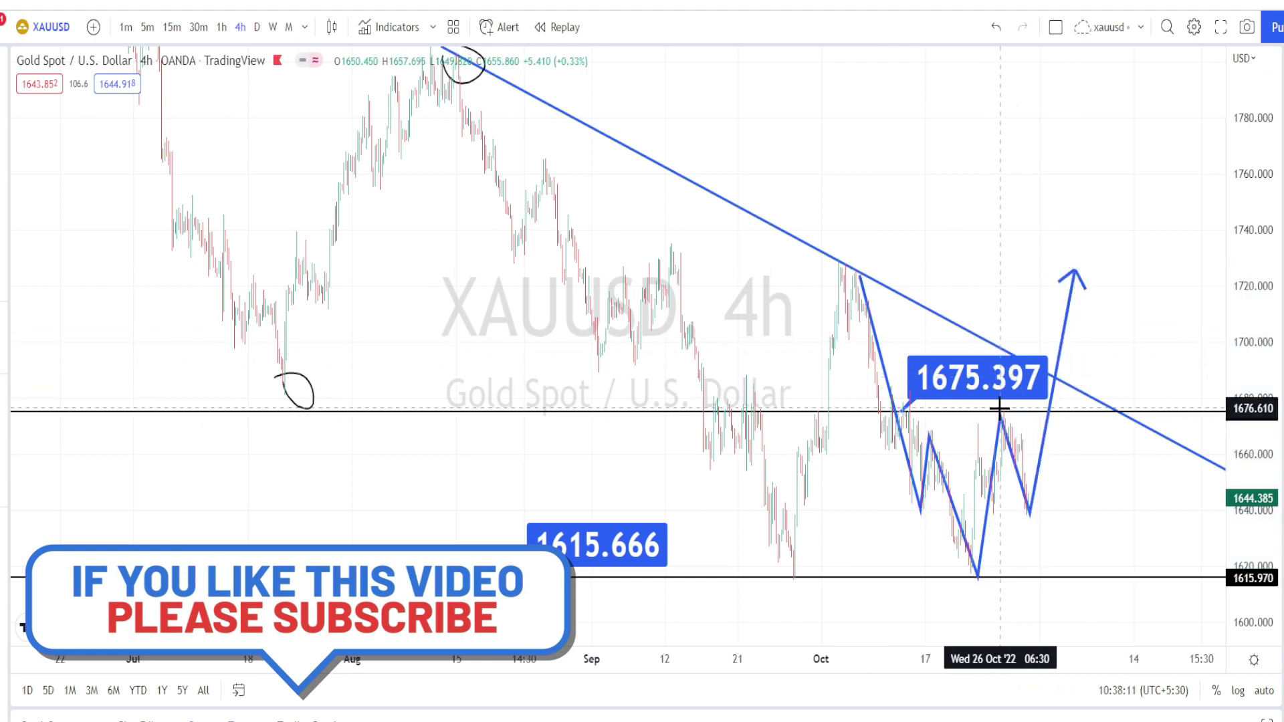
Step: Circle the 1675.397 label and the two October highs at that resistance, and mark the projected breakout area beside the trendline
mouse_move(1011, 402)
left_mouse_down()
mouse_move(1038, 430)
mouse_move(992, 447)
left_mouse_up()
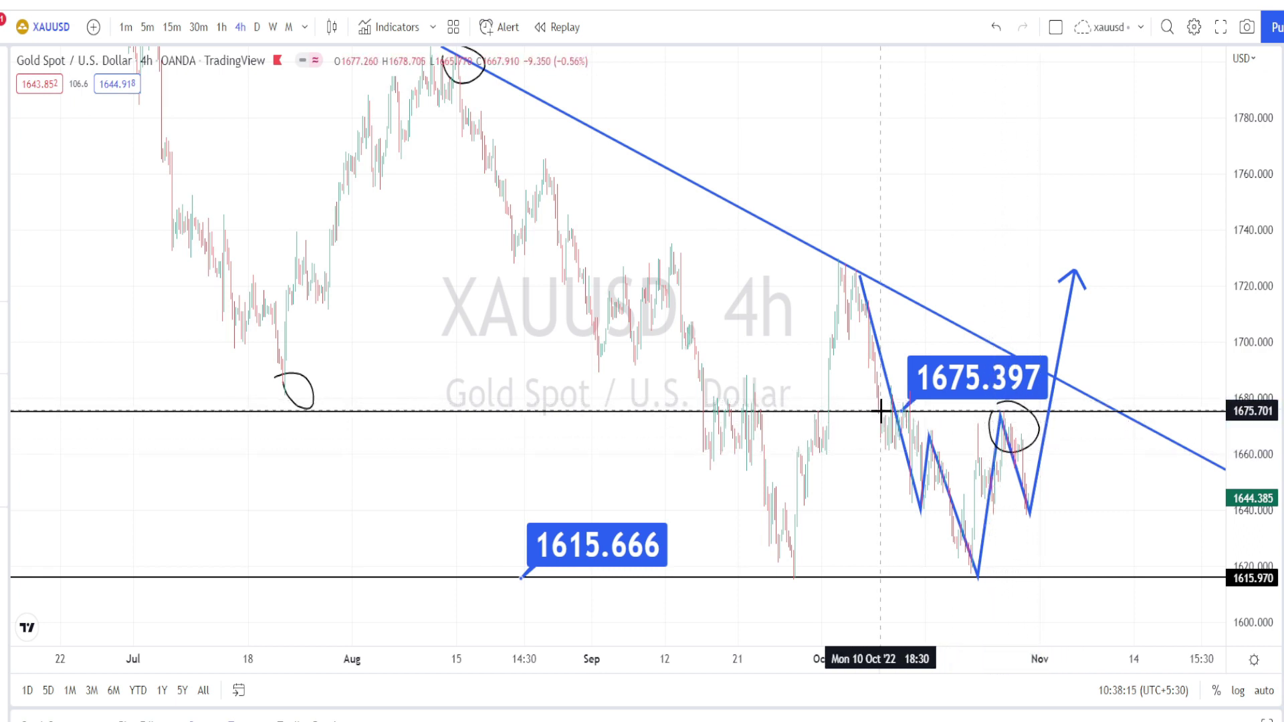
left_click_drag(913, 410, 887, 436)
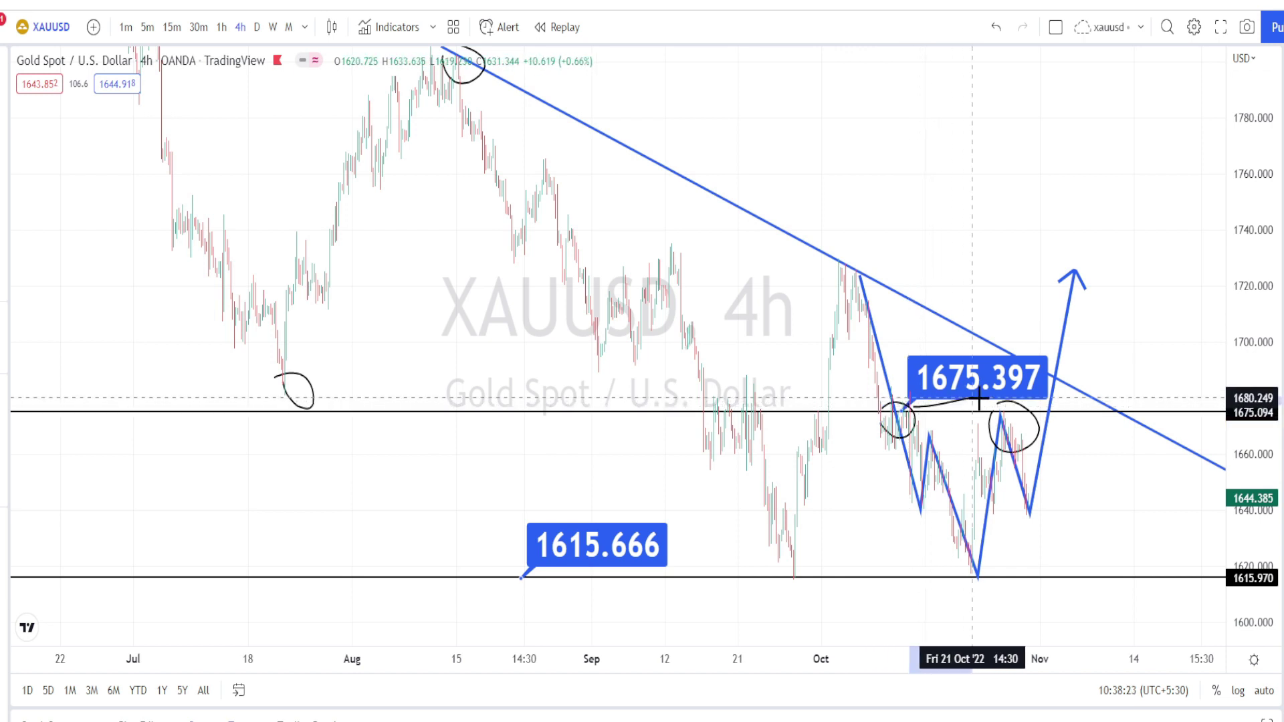
left_click_drag(914, 345, 902, 387)
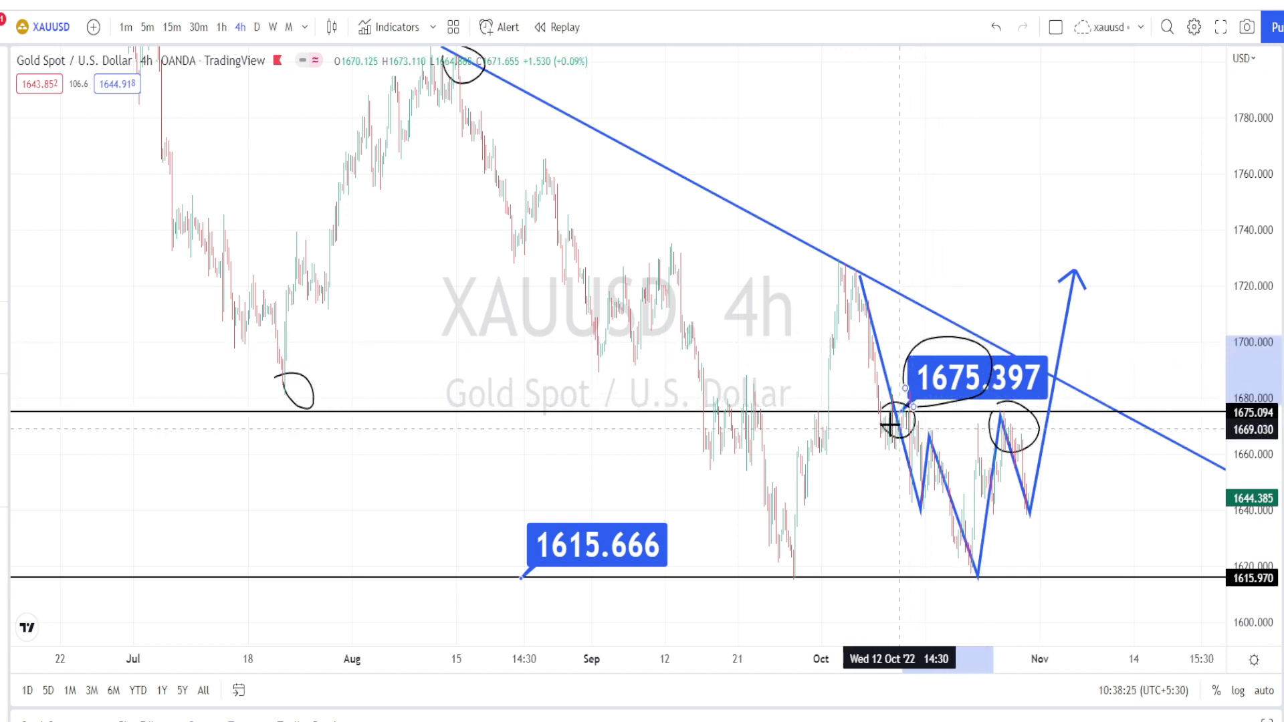
left_click(913, 428)
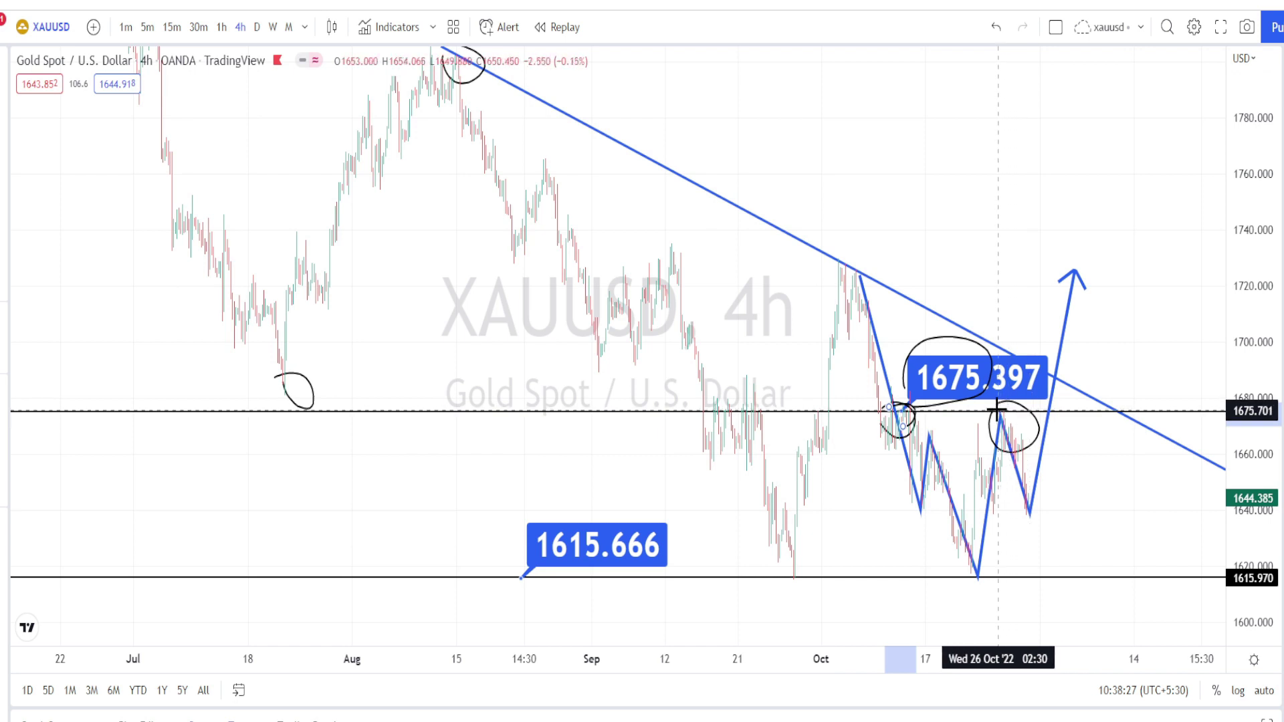
key("ctrl+z")
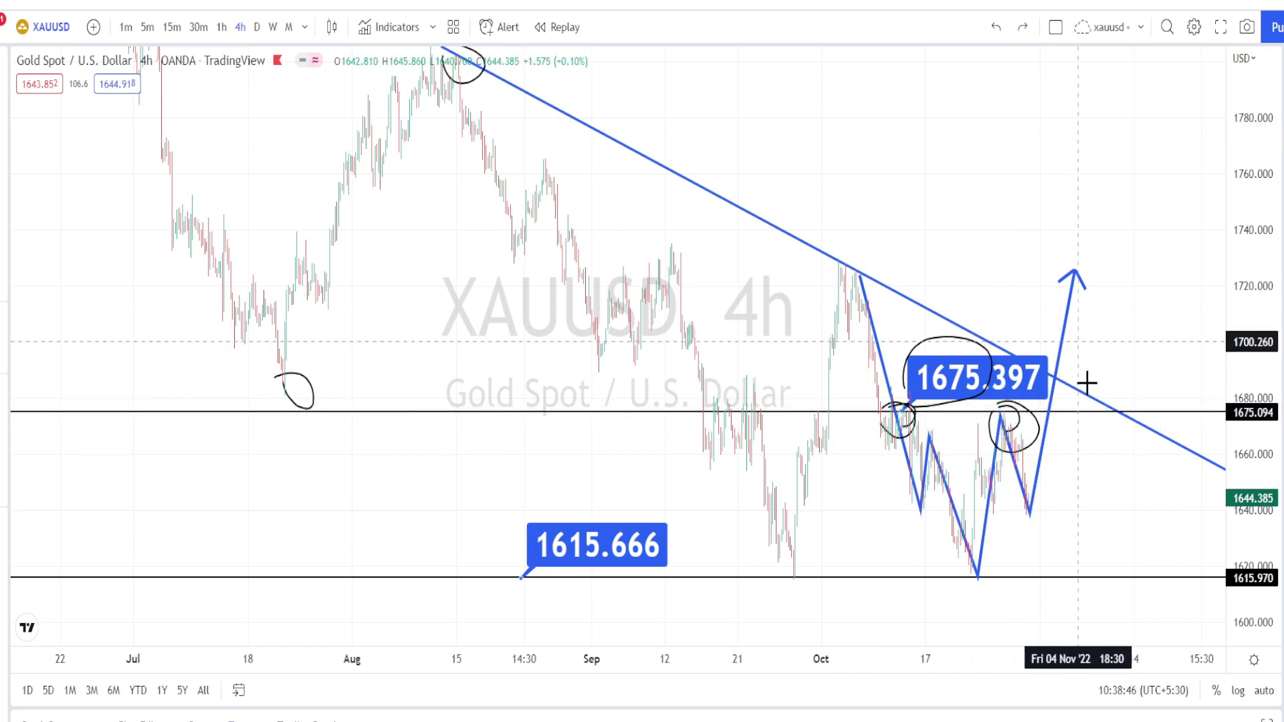
mouse_move(1078, 440)
left_mouse_down()
mouse_move(1055, 551)
mouse_move(917, 564)
mouse_move(880, 344)
mouse_move(1059, 342)
left_mouse_up()
left_click_drag(1085, 458, 1086, 456)
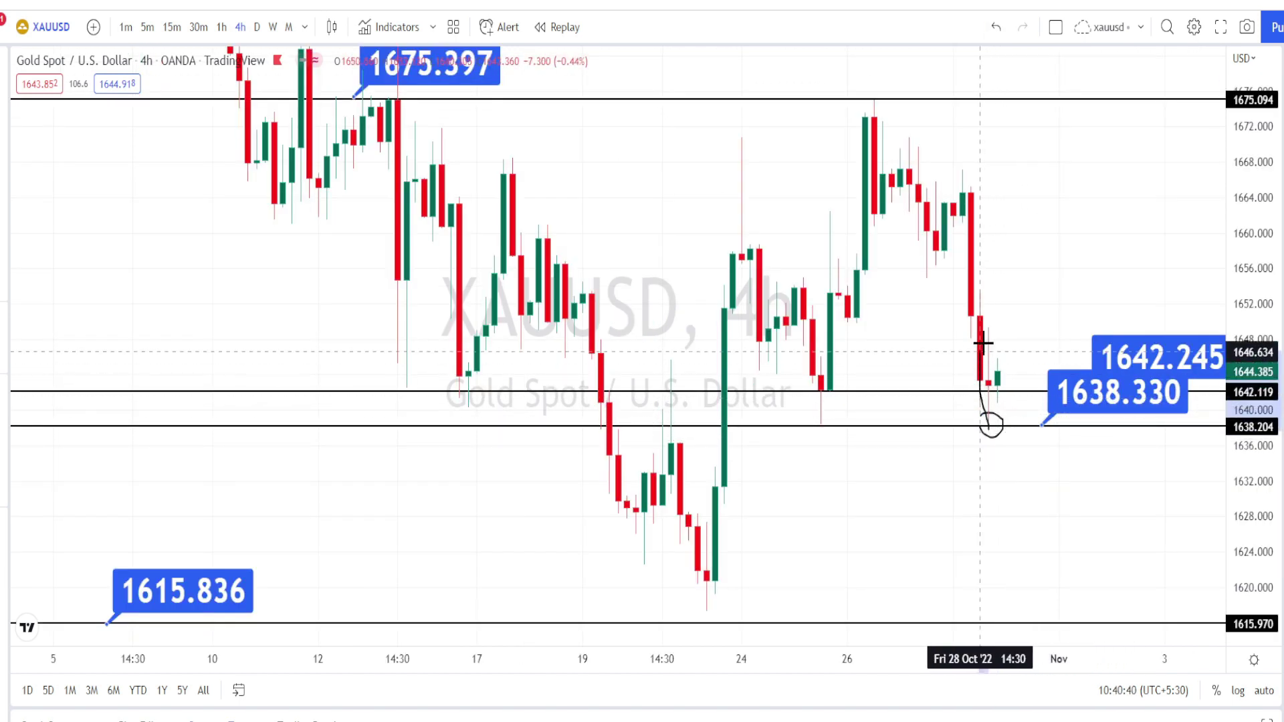
Step: Circle the latest candles reaching down to the lower support line on 28 October and the 1638.330 label
mouse_move(983, 344)
left_mouse_down()
mouse_move(997, 374)
mouse_move(989, 422)
left_mouse_up()
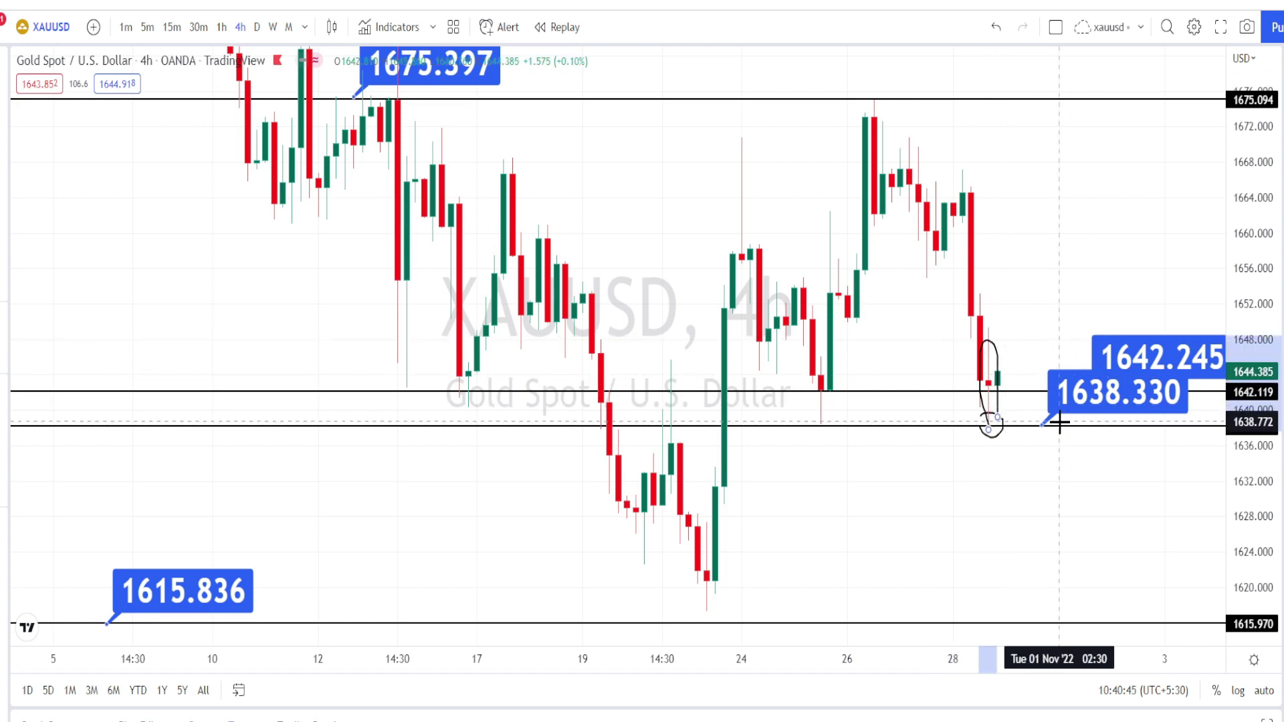
mouse_move(1082, 423)
left_mouse_down()
mouse_move(1137, 413)
mouse_move(1131, 372)
mouse_move(1006, 410)
mouse_move(1026, 344)
mouse_move(1035, 367)
left_mouse_up()
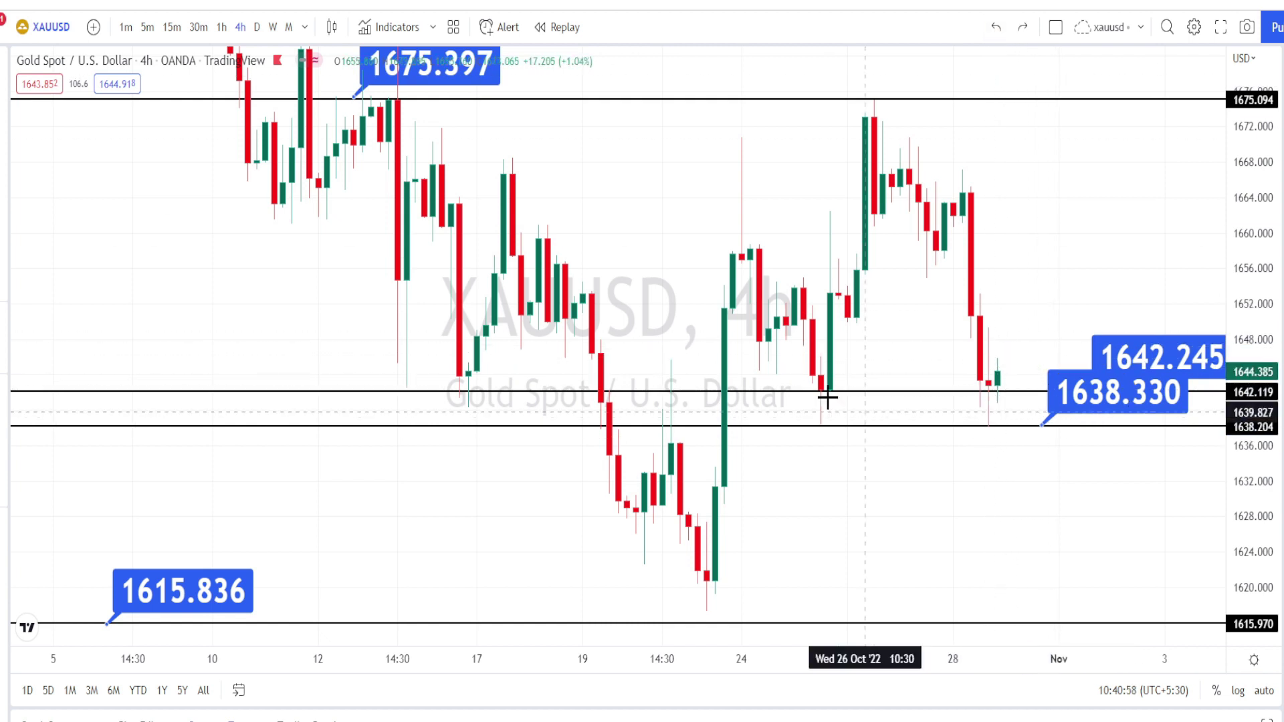
Step: Circle the 25 October low and the 1642.245 label, and sketch a zigzag between the 1642.119 and 1638.204 support lines
left_click_drag(820, 401, 813, 395)
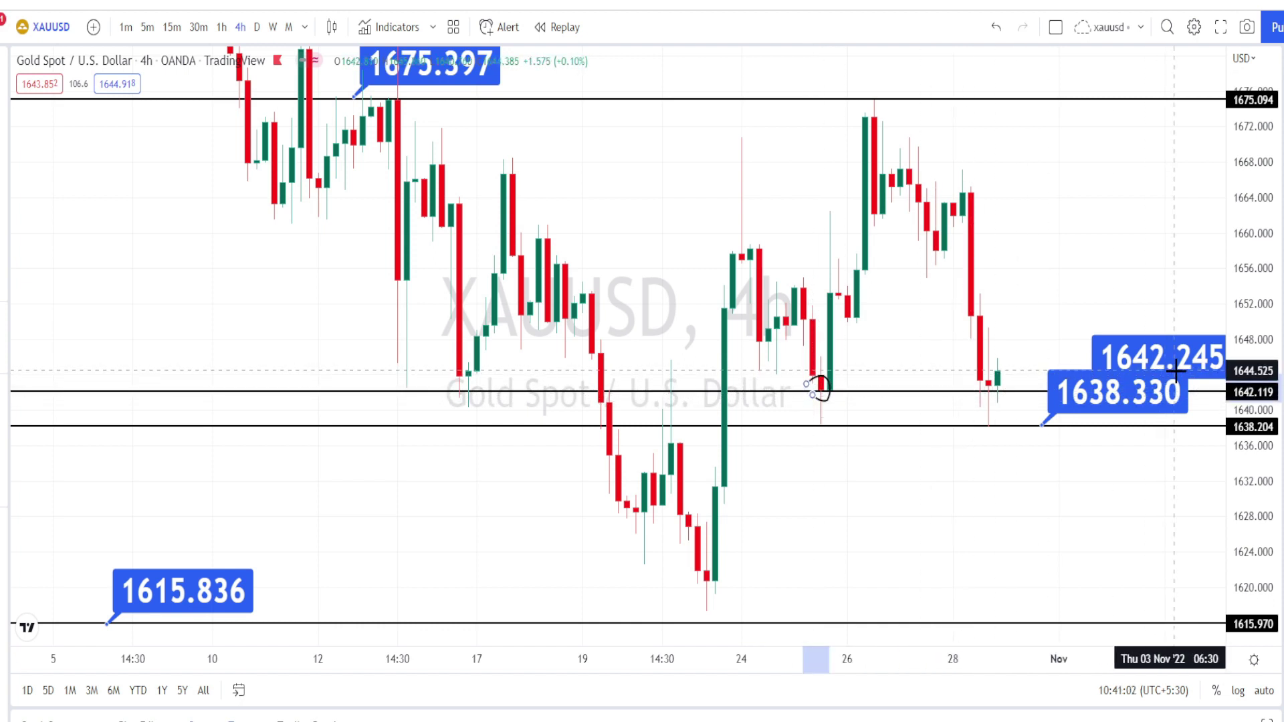
mouse_move(1117, 377)
left_mouse_down()
mouse_move(1101, 345)
mouse_move(1147, 328)
mouse_move(1179, 361)
mouse_move(1165, 386)
left_mouse_up()
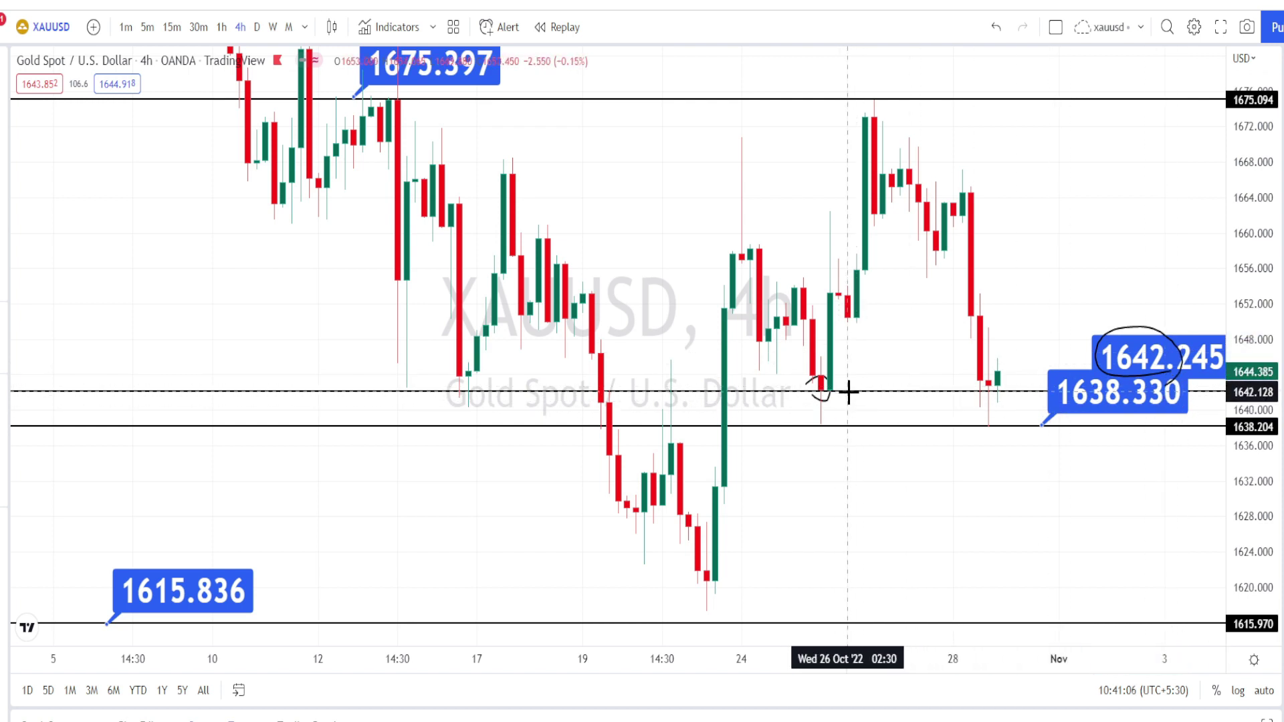
mouse_move(848, 393)
left_mouse_down()
mouse_move(854, 428)
mouse_move(876, 395)
mouse_move(931, 384)
left_mouse_up()
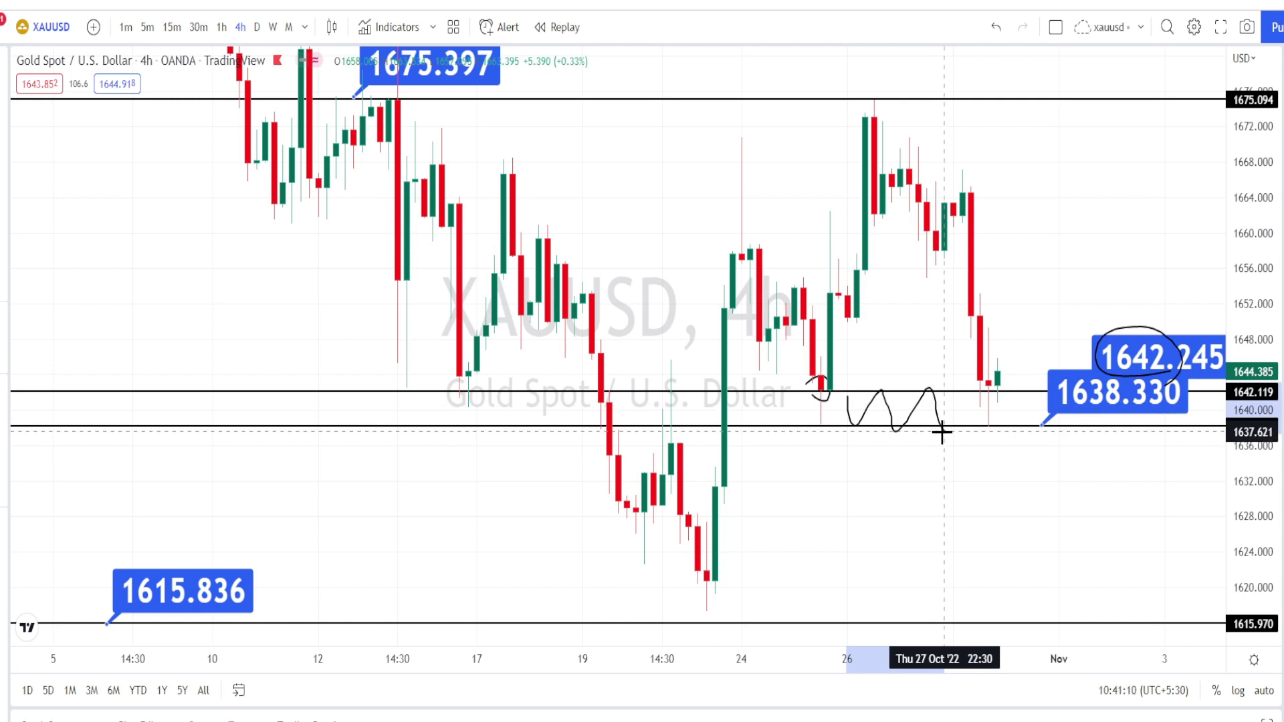
left_click_drag(942, 434, 970, 390)
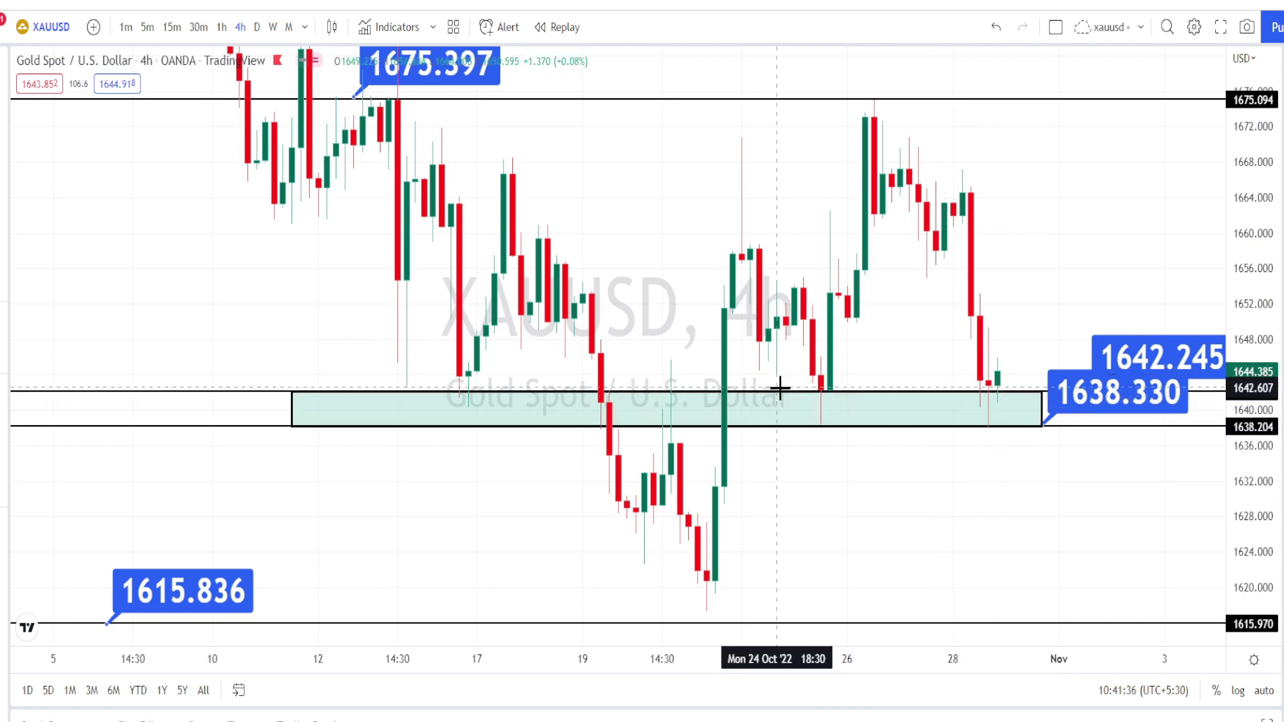
Step: Sketch freehand projections from the shaded support zone, one falling to the circled 1615.836 level and one rallying toward the 1675.397 resistance
mouse_move(793, 387)
left_mouse_down()
mouse_move(820, 440)
mouse_move(833, 391)
mouse_move(868, 428)
mouse_move(877, 406)
left_mouse_up()
mouse_move(980, 391)
left_mouse_down()
mouse_move(1027, 633)
mouse_move(1042, 607)
left_mouse_up()
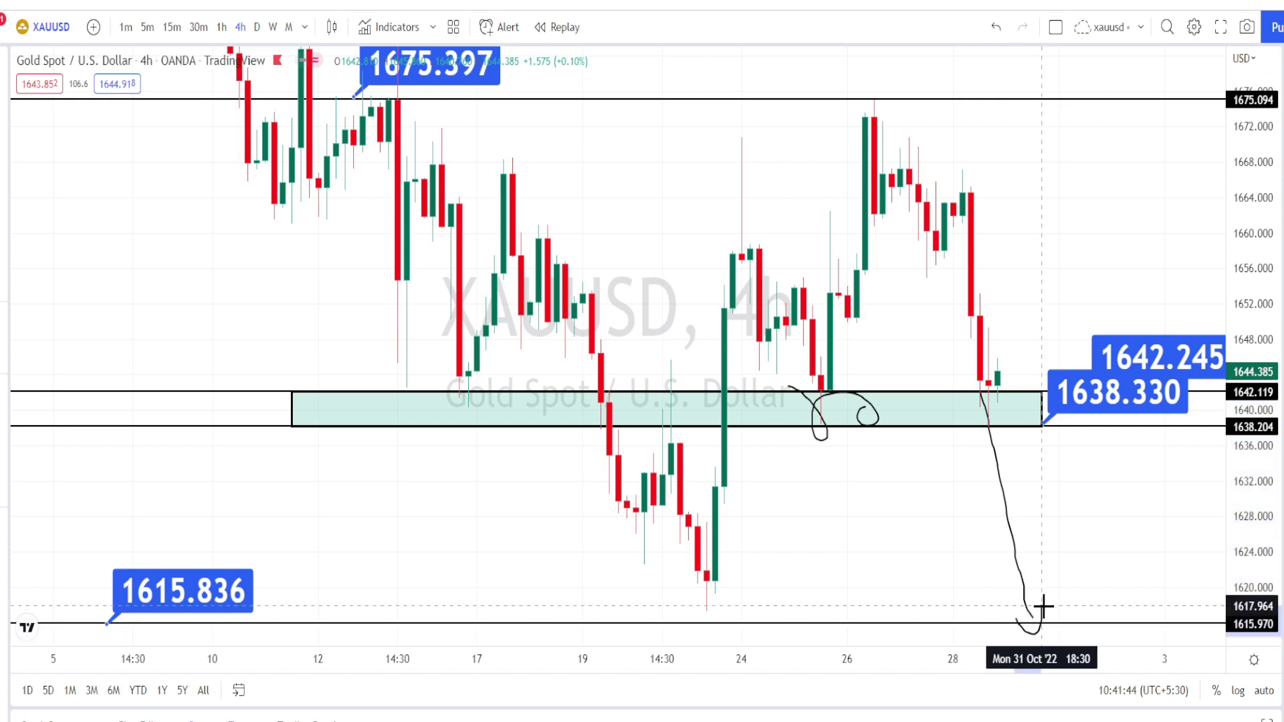
mouse_move(112, 569)
left_mouse_down()
mouse_move(187, 553)
mouse_move(192, 610)
mouse_move(112, 567)
left_mouse_up()
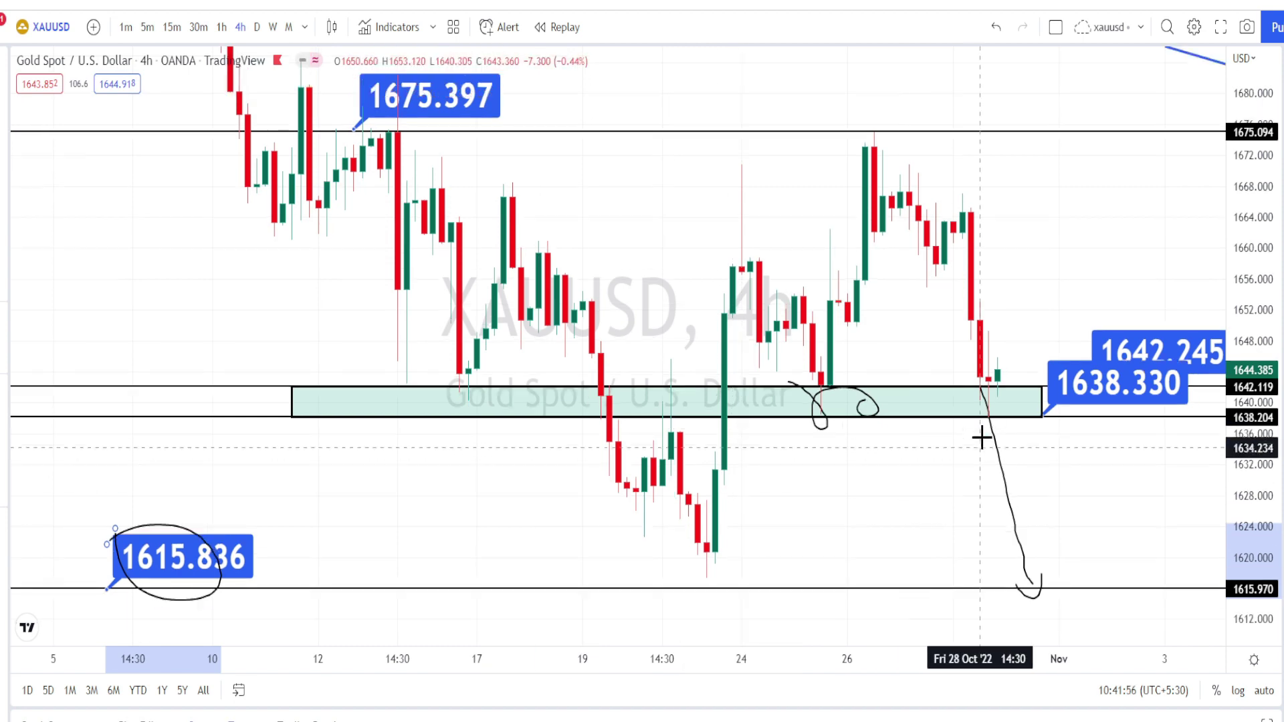
mouse_move(1001, 383)
left_mouse_down()
mouse_move(1037, 201)
mouse_move(1010, 223)
mouse_move(1059, 239)
left_mouse_up()
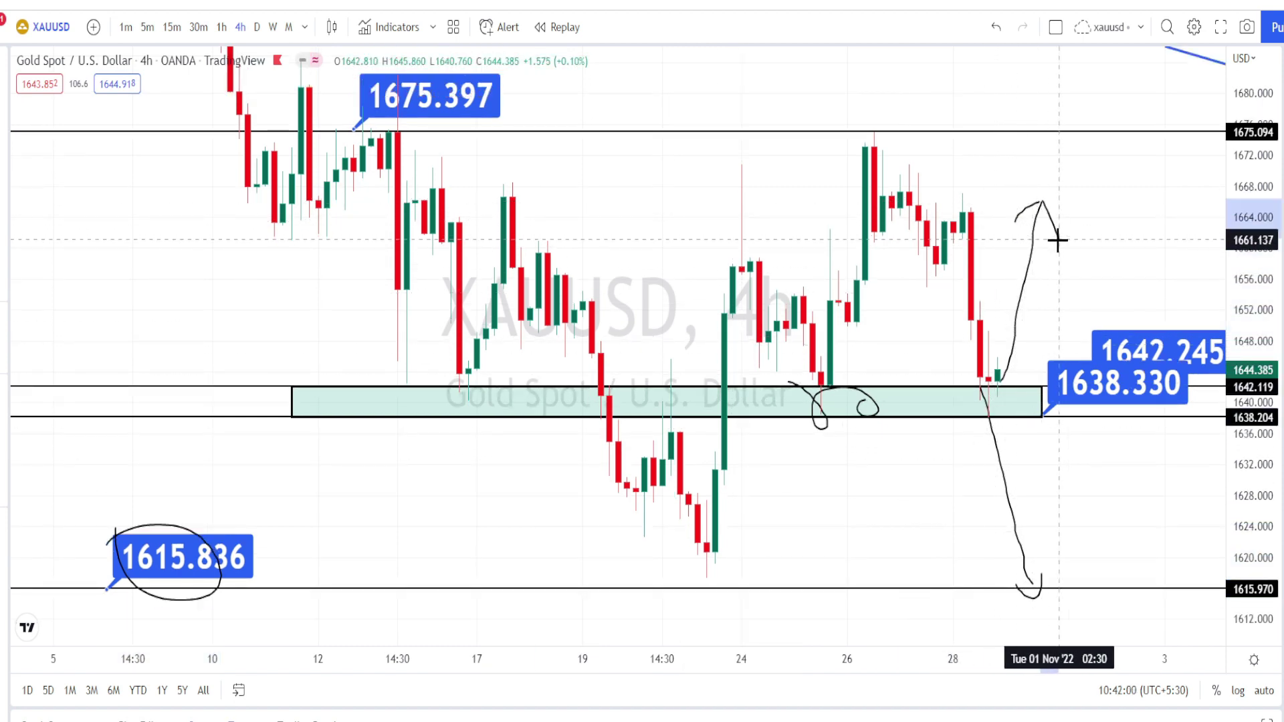
mouse_move(441, 136)
left_mouse_down()
mouse_move(388, 130)
mouse_move(358, 101)
mouse_move(402, 73)
mouse_move(445, 98)
left_mouse_up()
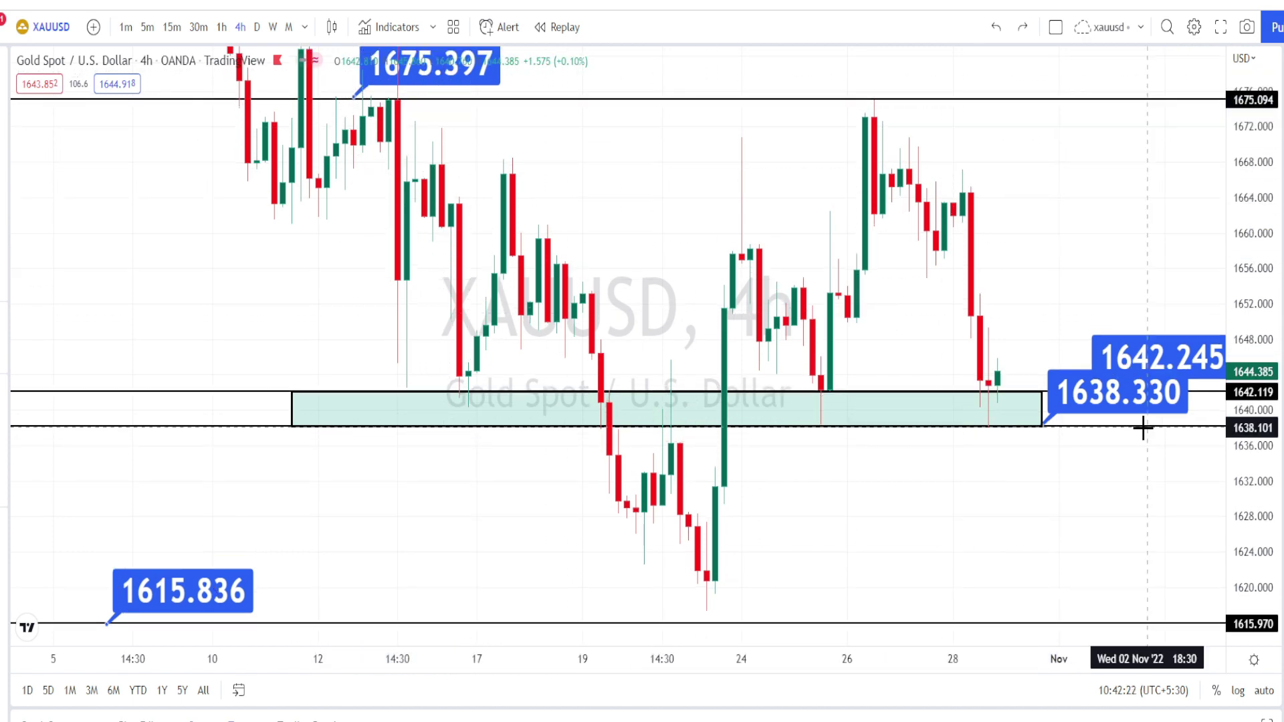
Step: Try circling the 1642.245 and 1638.330 labels with freehand down and up arrows from the latest candle, and undo the strokes
mouse_move(1111, 439)
left_mouse_down()
mouse_move(1057, 401)
mouse_move(1167, 337)
mouse_move(1122, 419)
left_mouse_up()
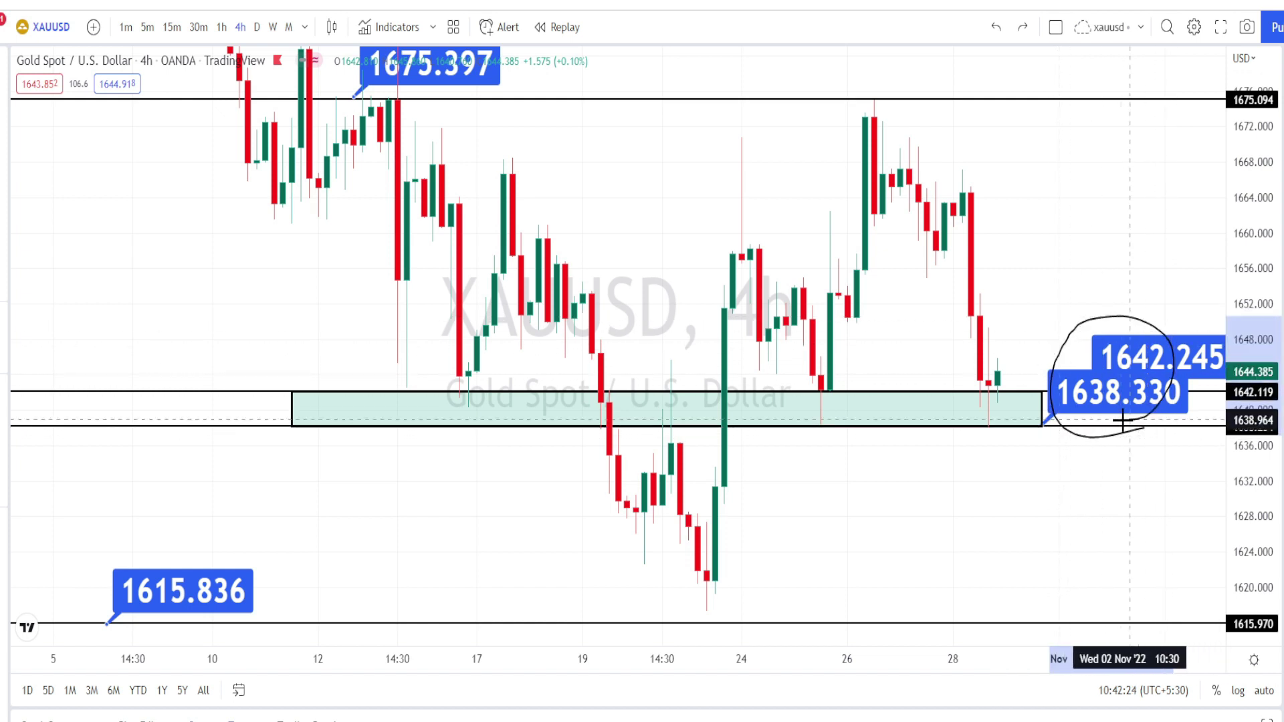
left_click_drag(997, 392, 1023, 509)
mouse_move(992, 479)
left_mouse_down()
mouse_move(1026, 519)
mouse_move(1050, 460)
left_mouse_up()
mouse_move(1007, 401)
left_mouse_down()
mouse_move(1057, 253)
mouse_move(1066, 281)
left_mouse_up()
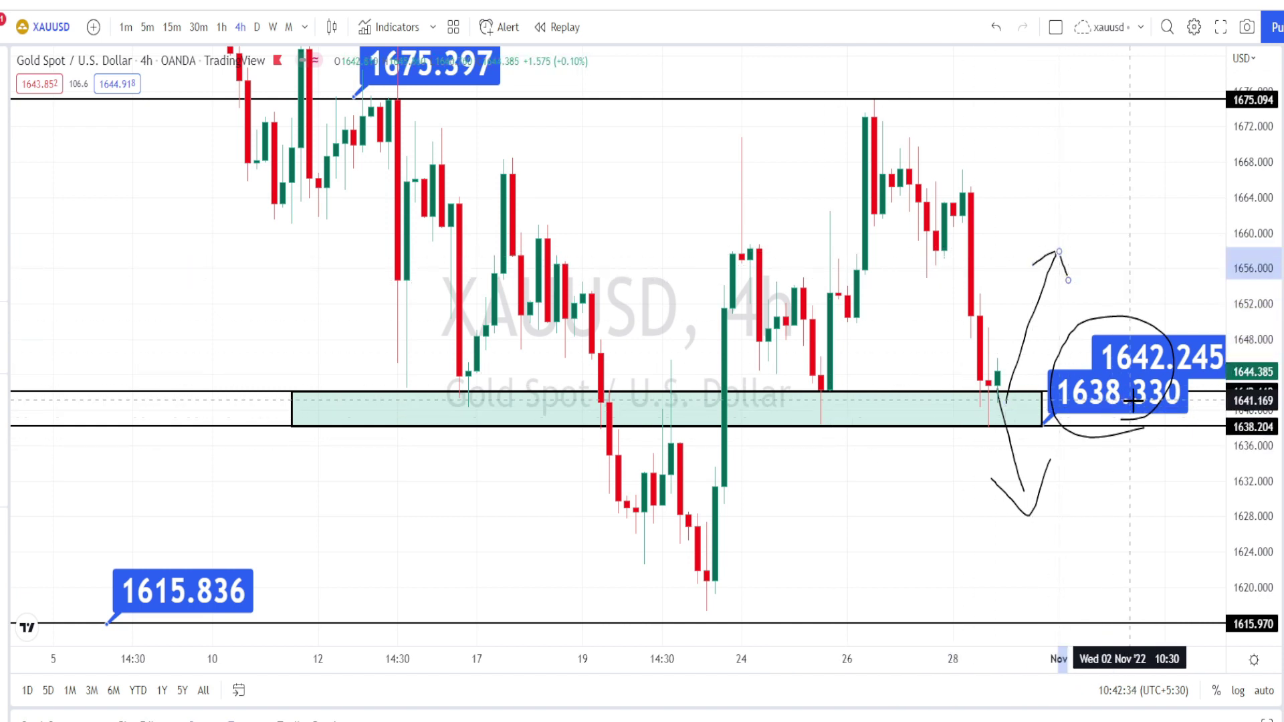
left_click(997, 27)
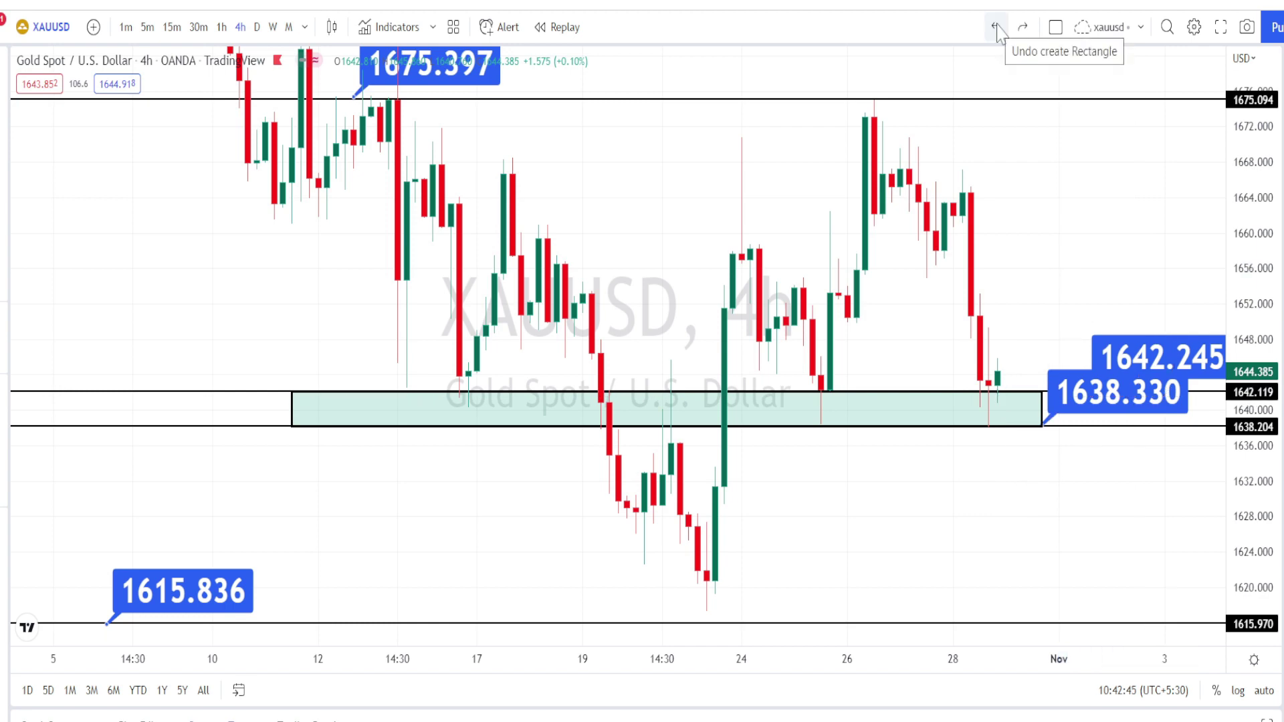
Step: Draw a rising trendline from the 21 October low through the 25 October low, ending near the 1675.094 resistance at 31 October
left_click(611, 612)
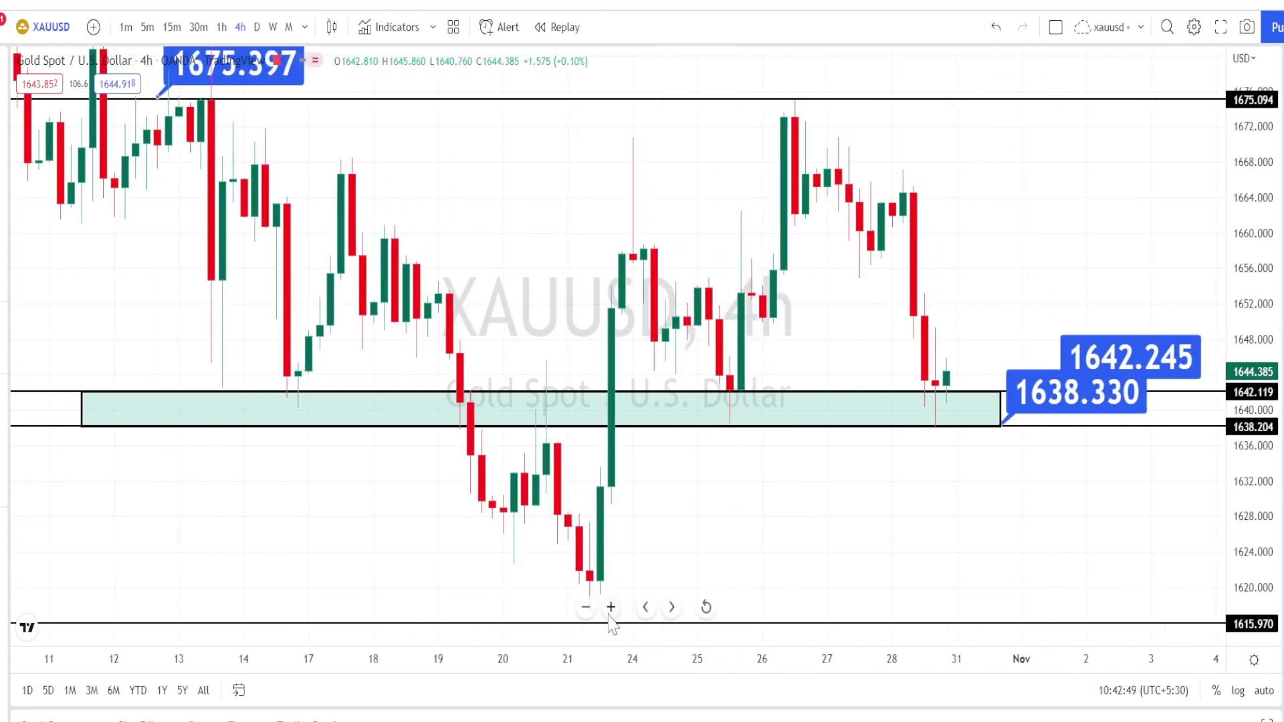
left_click(610, 609)
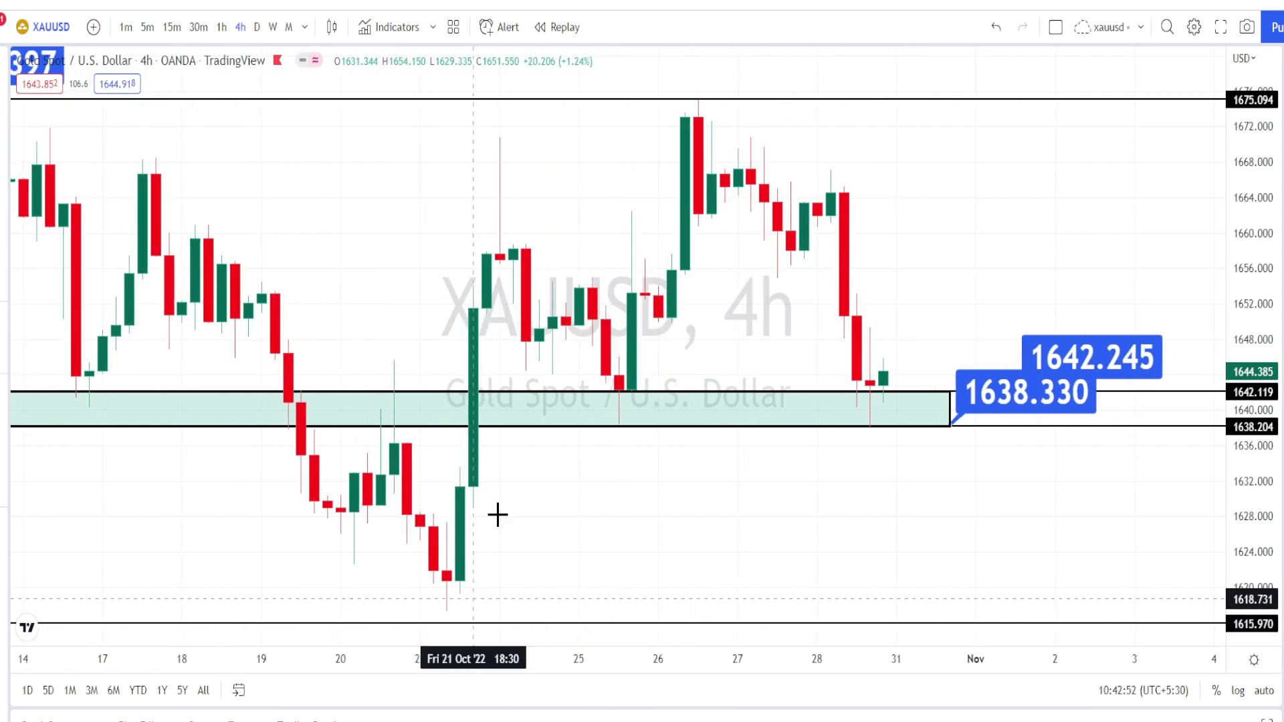
left_click(447, 618)
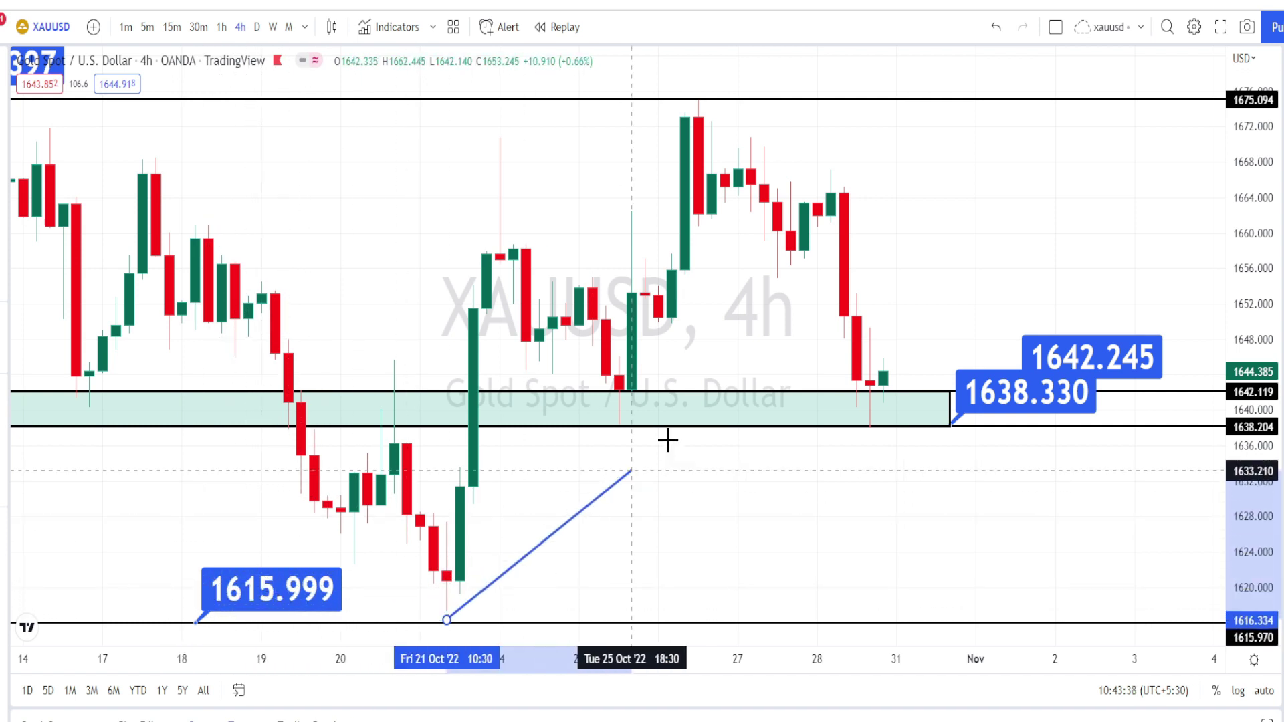
left_click(896, 111)
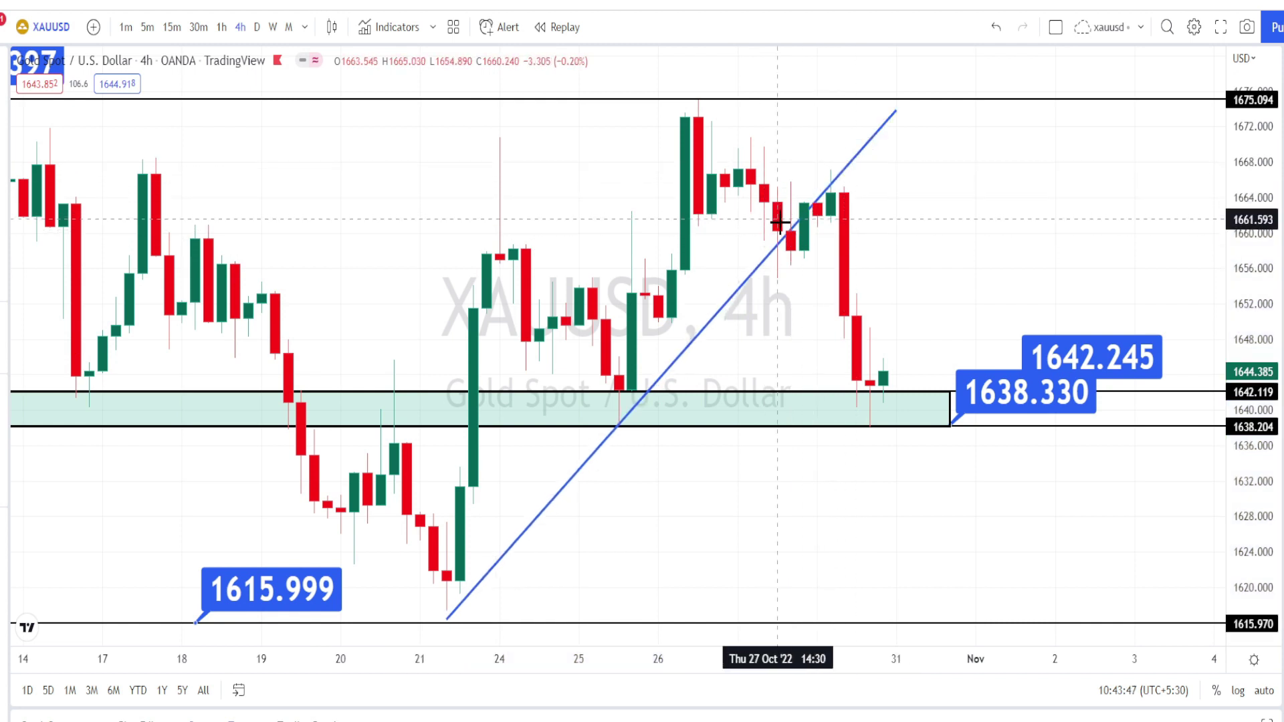
Step: Try marking the rising trendline's 25 and 28 October touches and the 26–28 October swings freehand, and undo the drawings
mouse_move(804, 180)
left_mouse_down()
mouse_move(832, 183)
mouse_move(817, 175)
left_mouse_up()
mouse_move(605, 405)
left_mouse_down()
mouse_move(616, 434)
mouse_move(630, 418)
mouse_move(621, 405)
left_mouse_up()
mouse_move(700, 109)
left_mouse_down()
mouse_move(788, 278)
mouse_move(837, 179)
left_mouse_up()
left_click_drag(848, 283, 871, 382)
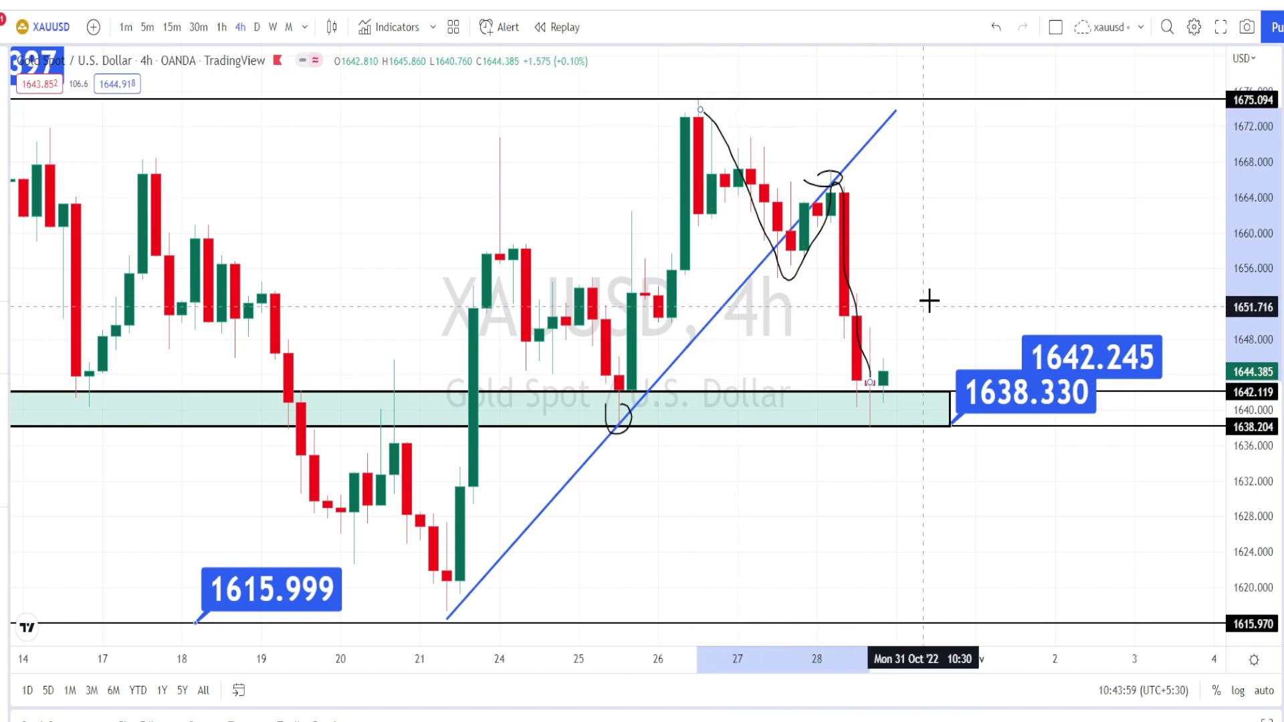
left_click(997, 28)
left_click(996, 28)
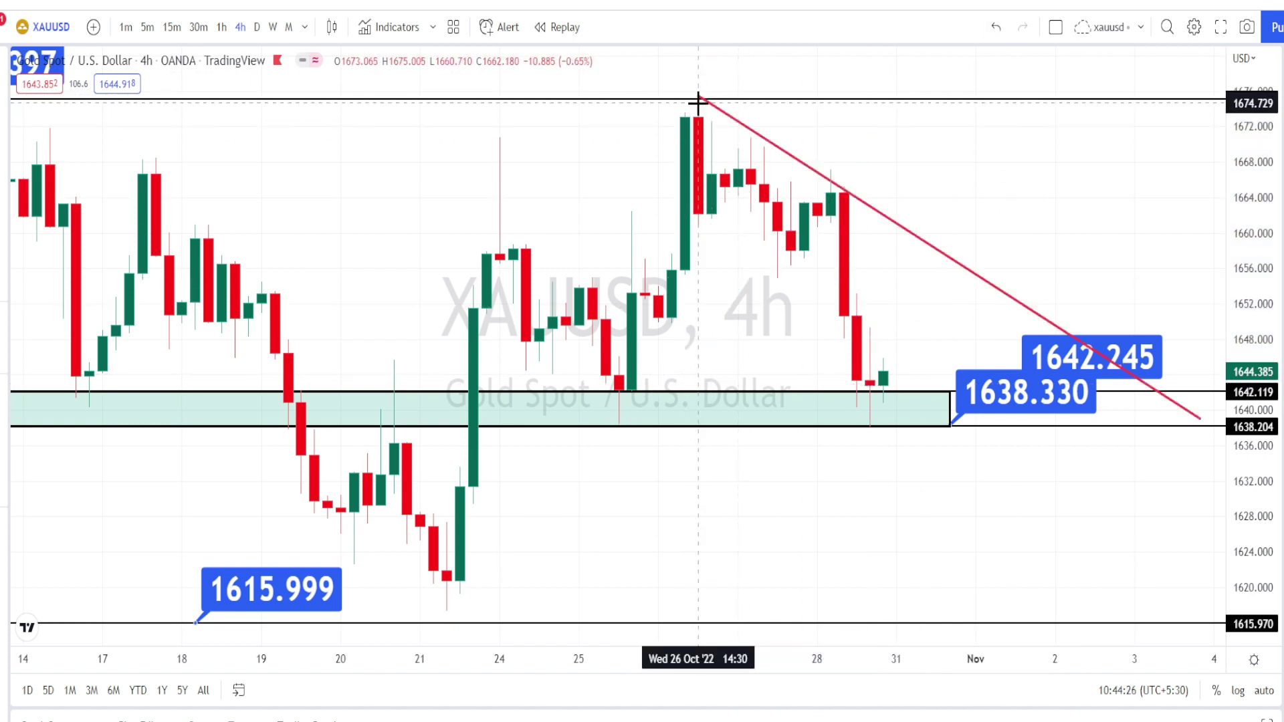
Step: Draw a path arrow through the 26–28 October swings to the support zone, projecting a rebound to the red trendline and a drop below the zone
mouse_move(698, 102)
left_mouse_down()
mouse_move(773, 215)
mouse_move(785, 284)
left_mouse_up()
left_click(786, 284)
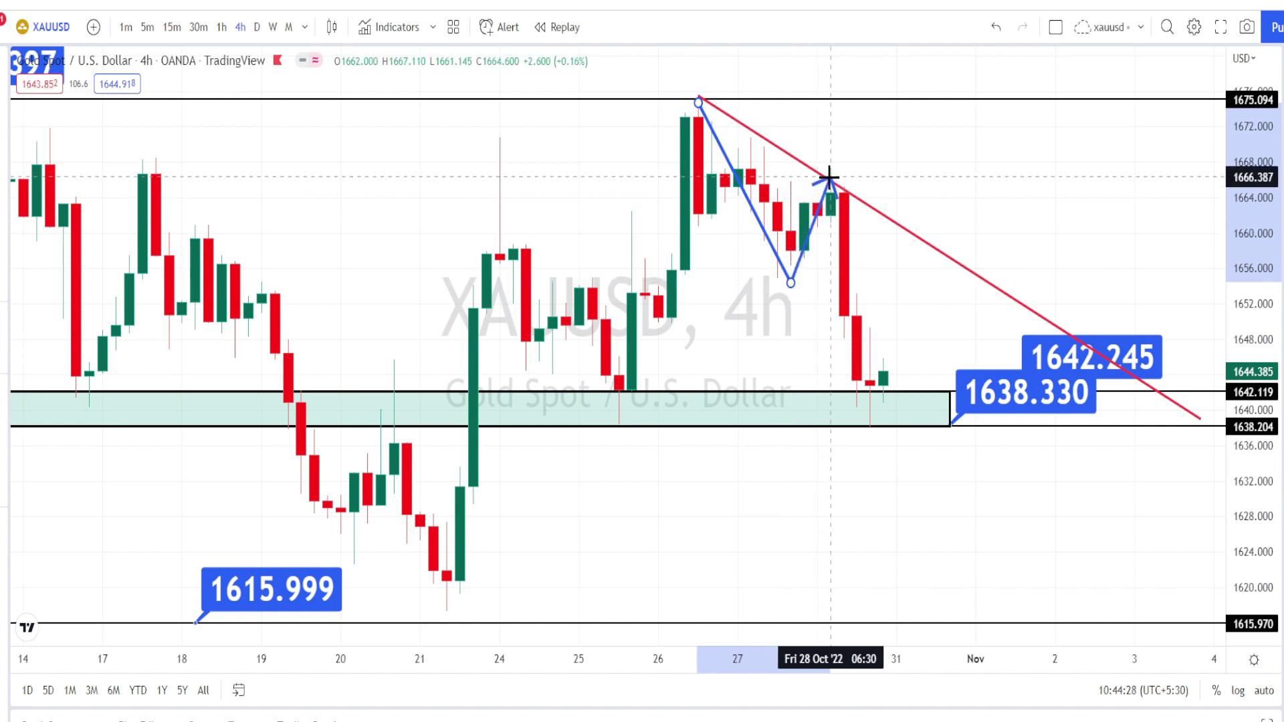
left_click(830, 178)
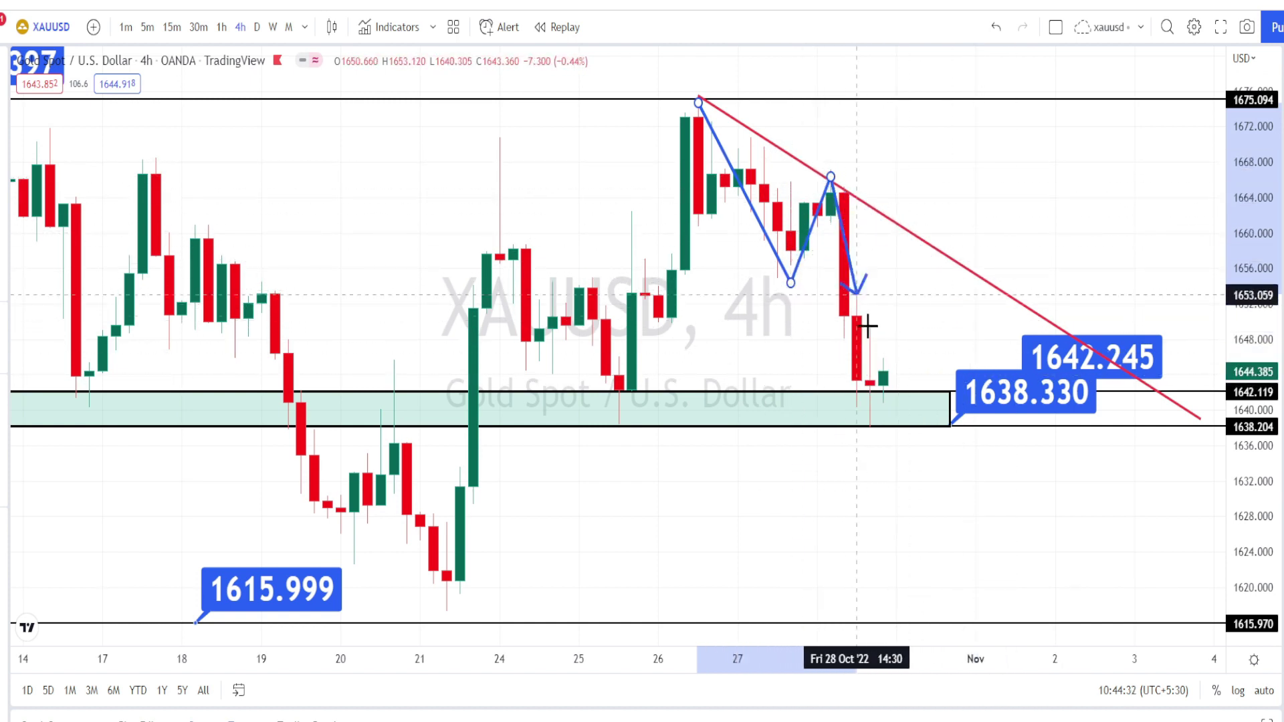
left_click(883, 395)
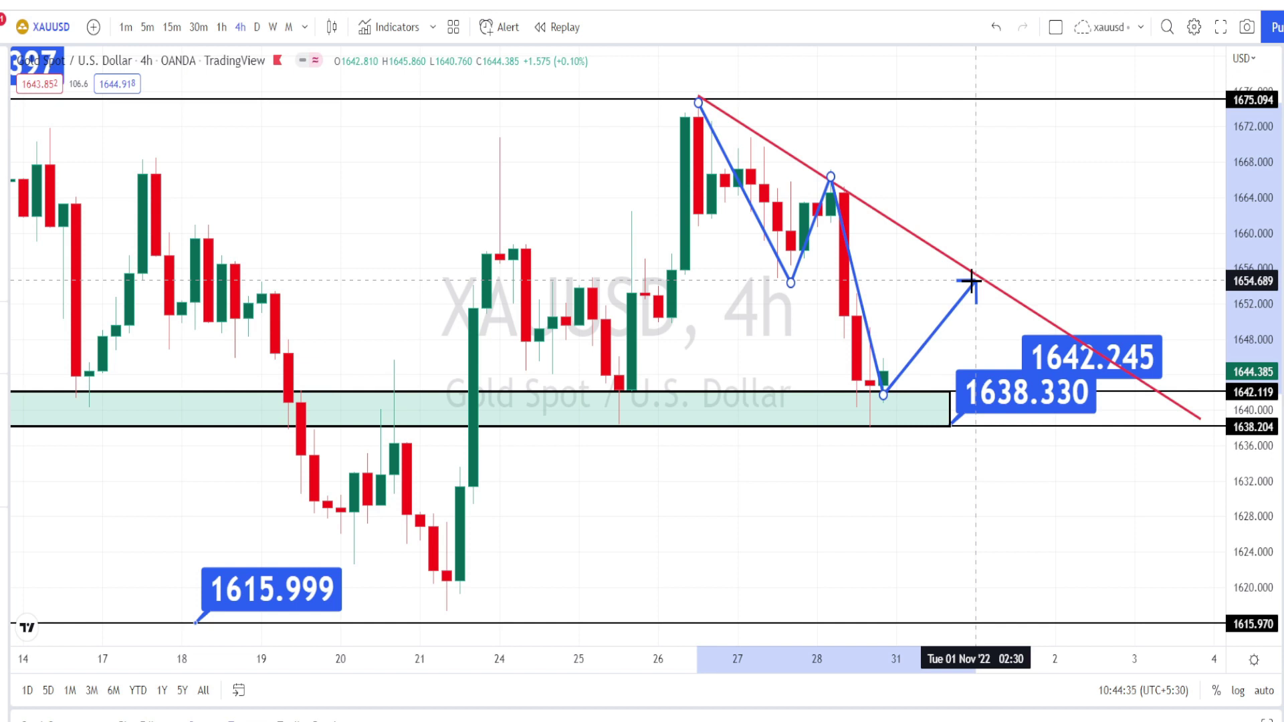
left_click(1004, 463)
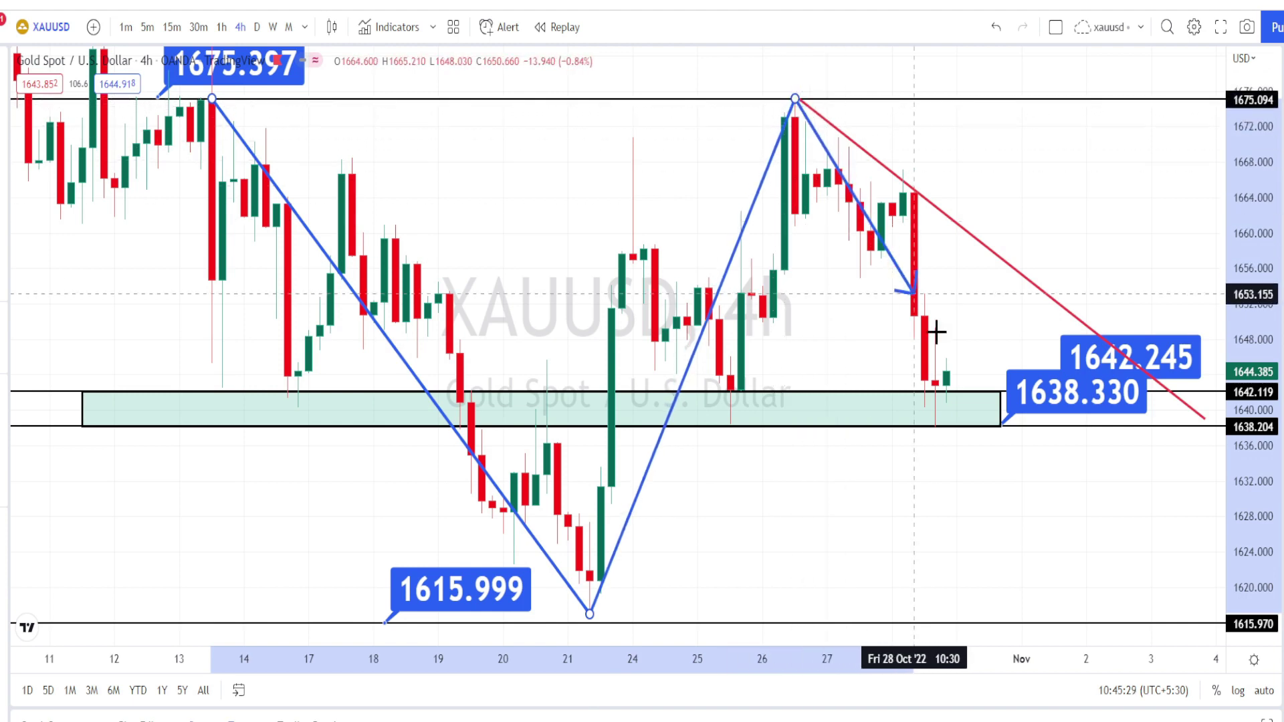
Step: Extend the path arrow from the 26 October high down to the 1615.970 support and back up to the 1675.094 resistance
left_click(1076, 624)
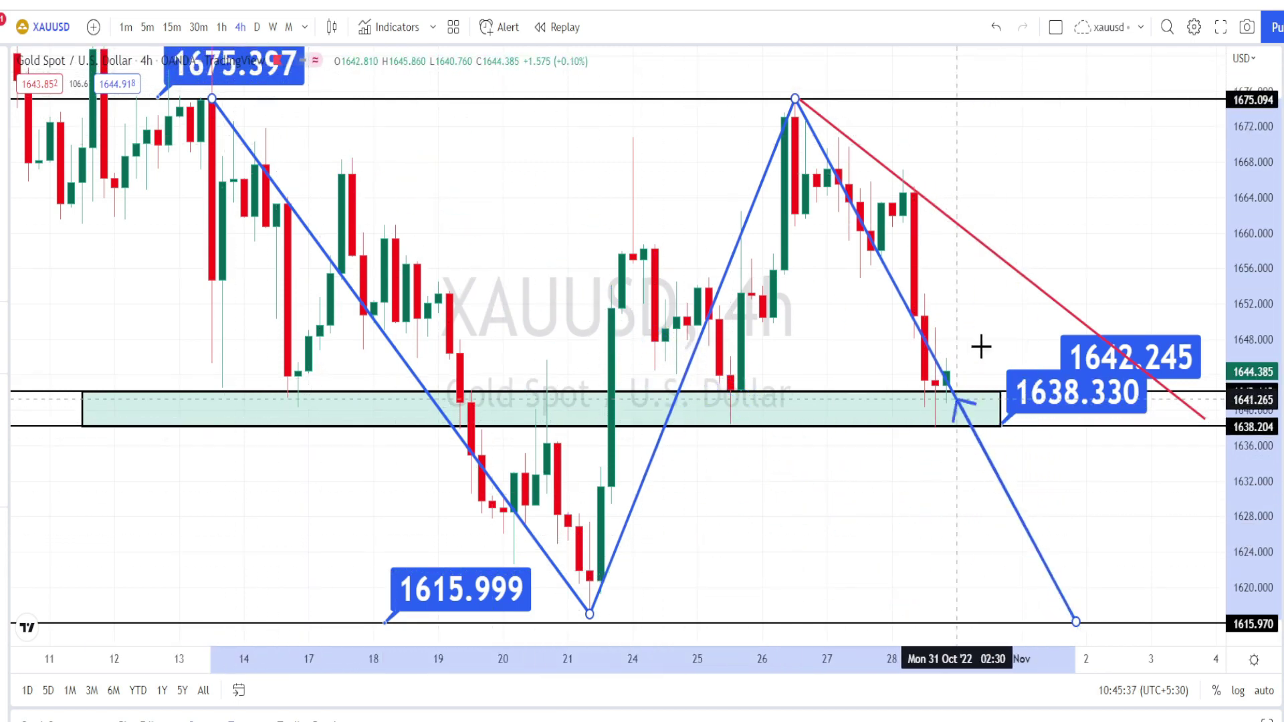
left_click(1097, 91)
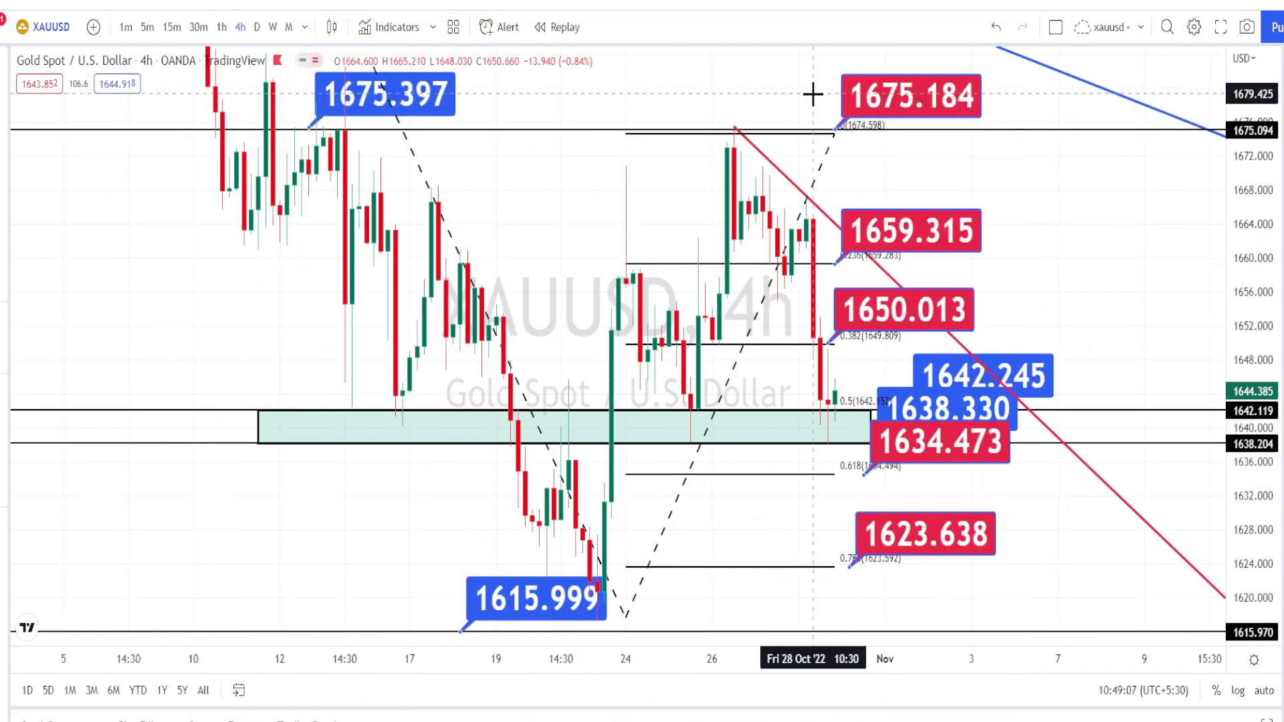
Step: Draw a steep red trendline along the 28 October decline from about 1679.4 down to about 1623.4, at the 0.786 retracement
left_click(813, 94)
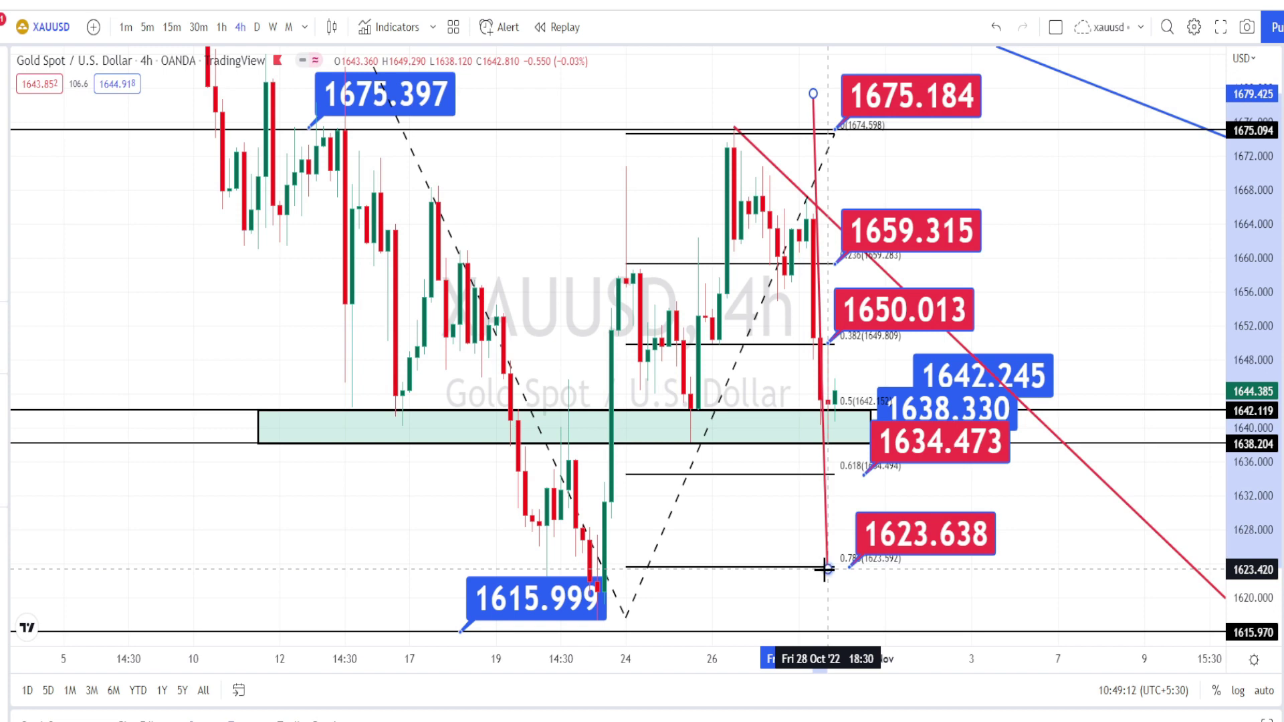
left_click(827, 569)
left_click(870, 461)
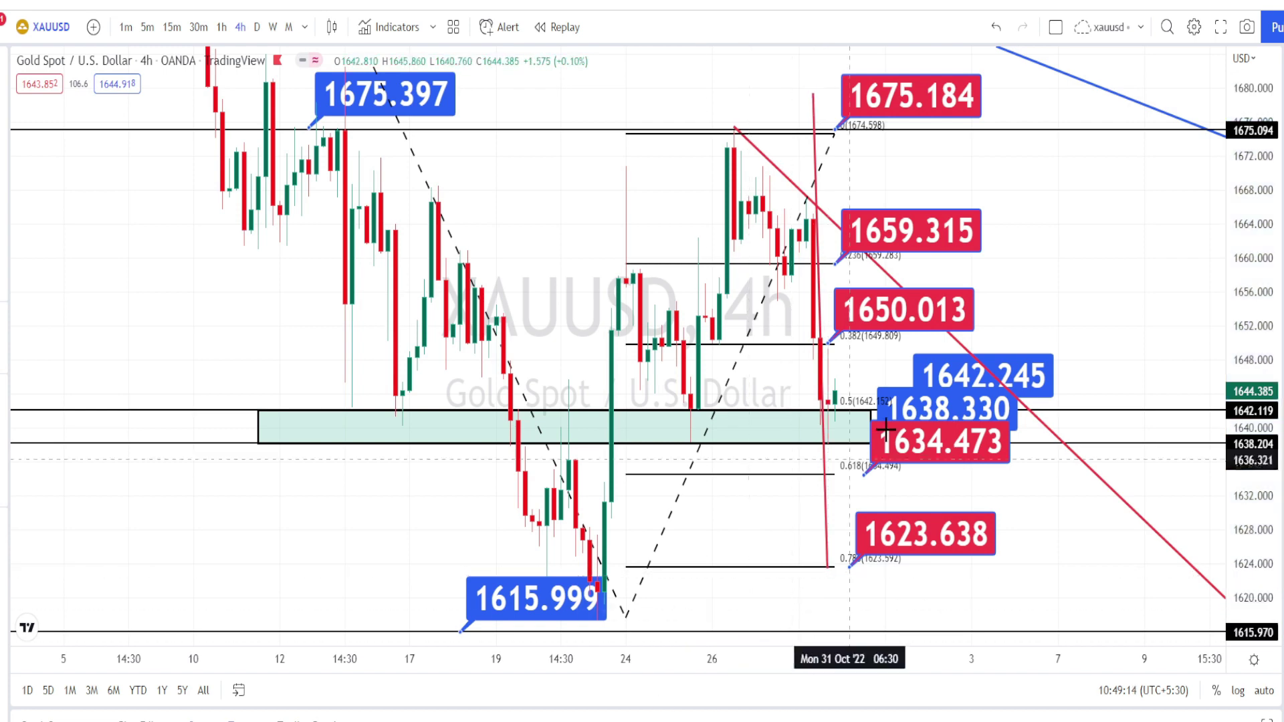
Step: Try circling the 1642.245 and 1638.330 labels and the 1675.397 label, and undo both strokes
mouse_move(1039, 455)
left_mouse_down()
mouse_move(969, 452)
mouse_move(890, 421)
mouse_move(1003, 339)
mouse_move(1070, 410)
mouse_move(1047, 442)
left_mouse_up()
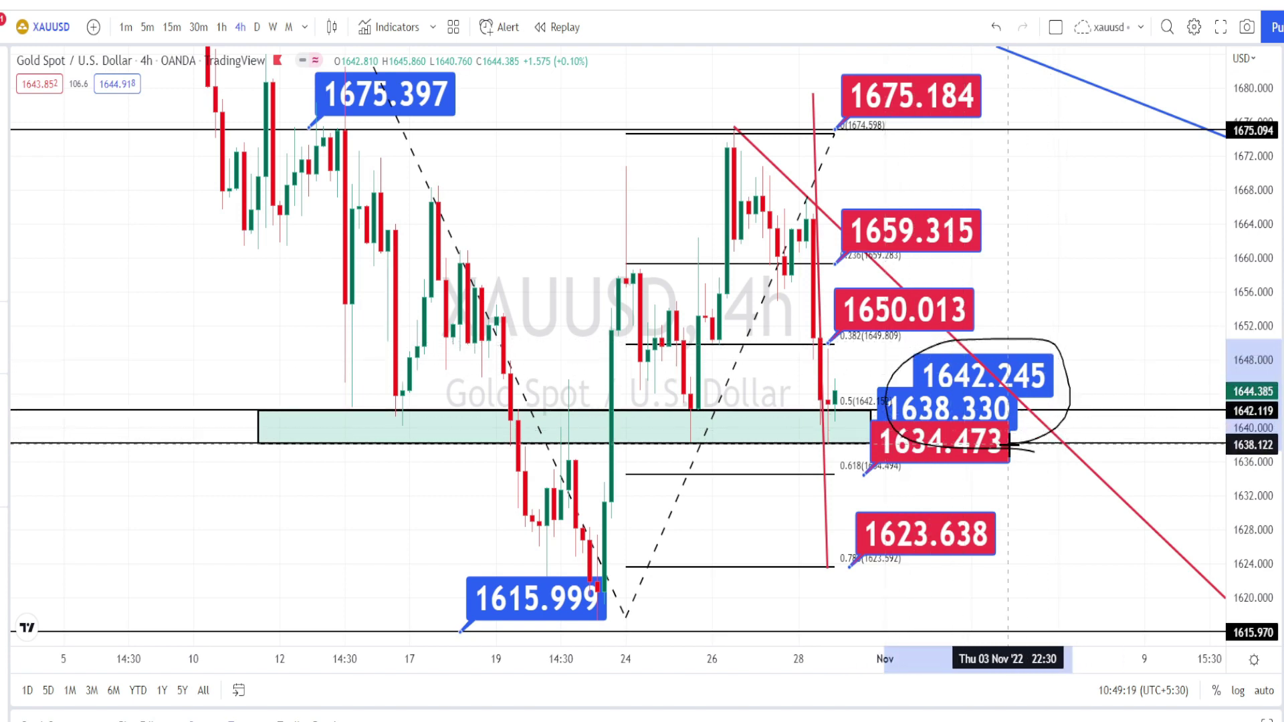
left_click_drag(415, 136, 323, 126)
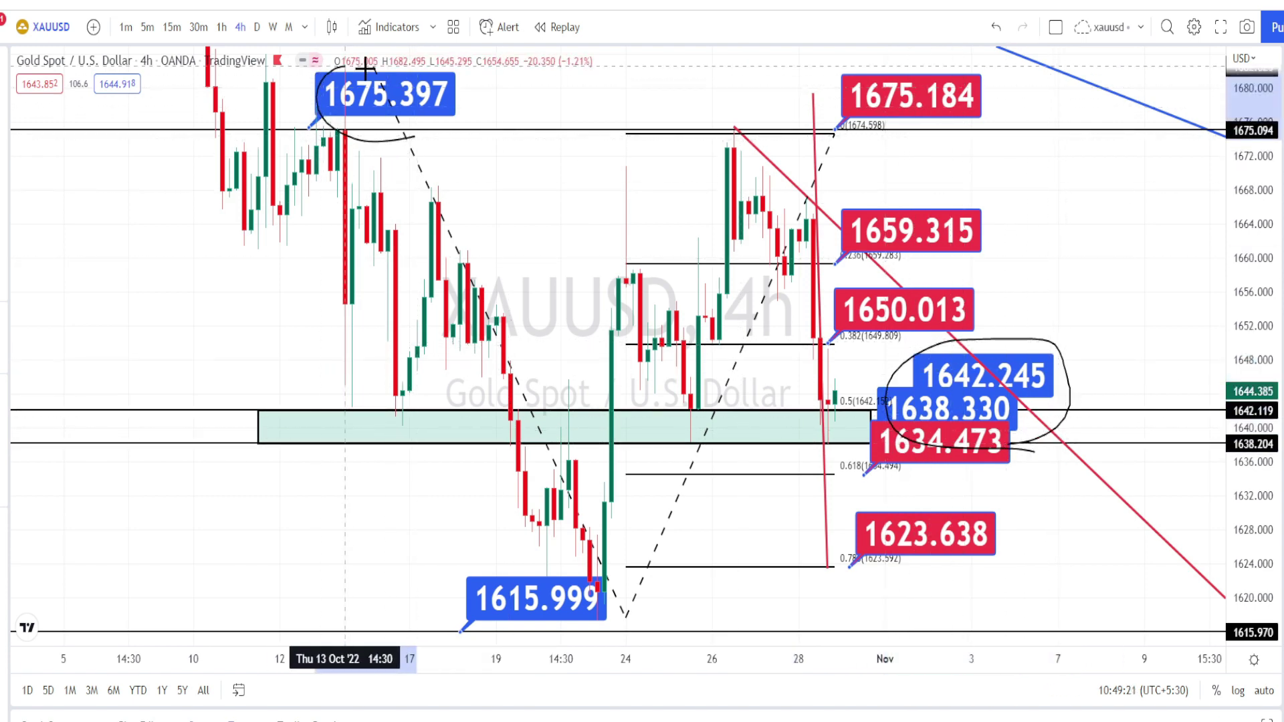
key("ctrl+z")
key("ctrl+z")
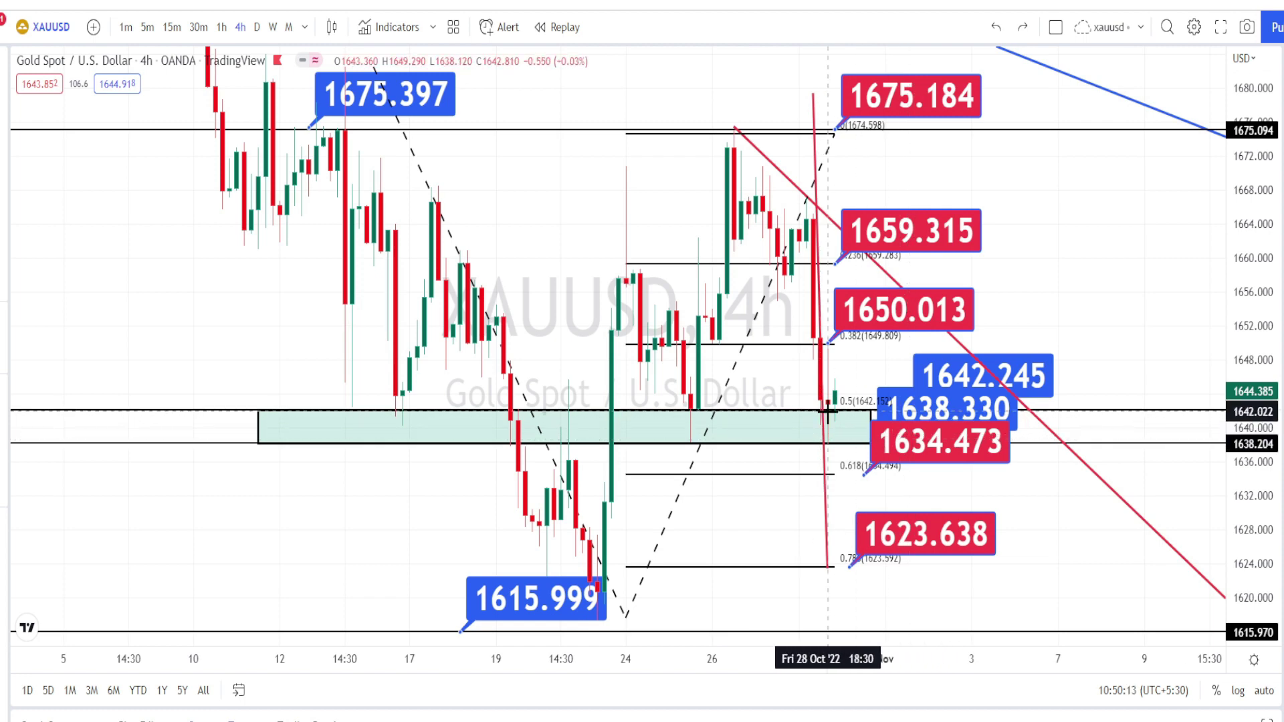
Step: Circle the 1642.245 and 1638.330 support labels and the upside retracement targets 1650.013, 1659.315 and 1675.184
left_click(828, 411)
mouse_move(955, 427)
left_mouse_down()
mouse_move(897, 367)
mouse_move(966, 404)
left_mouse_up()
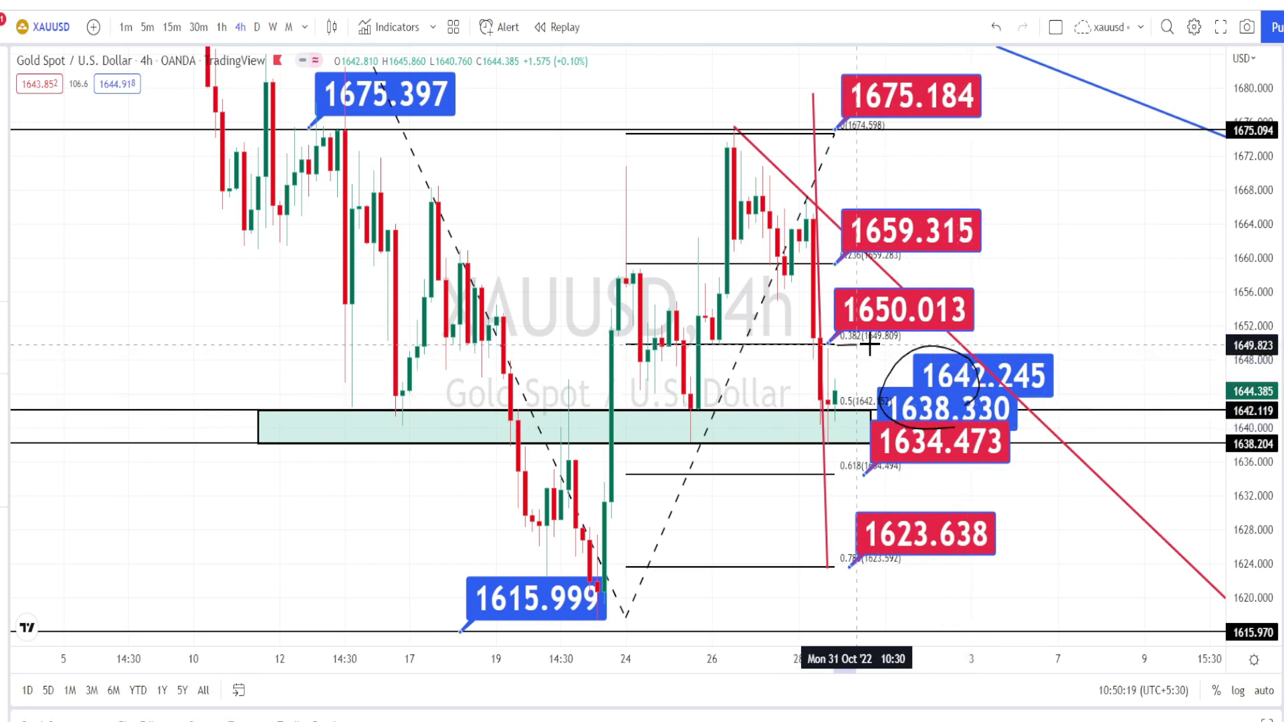
left_click_drag(877, 285, 828, 328)
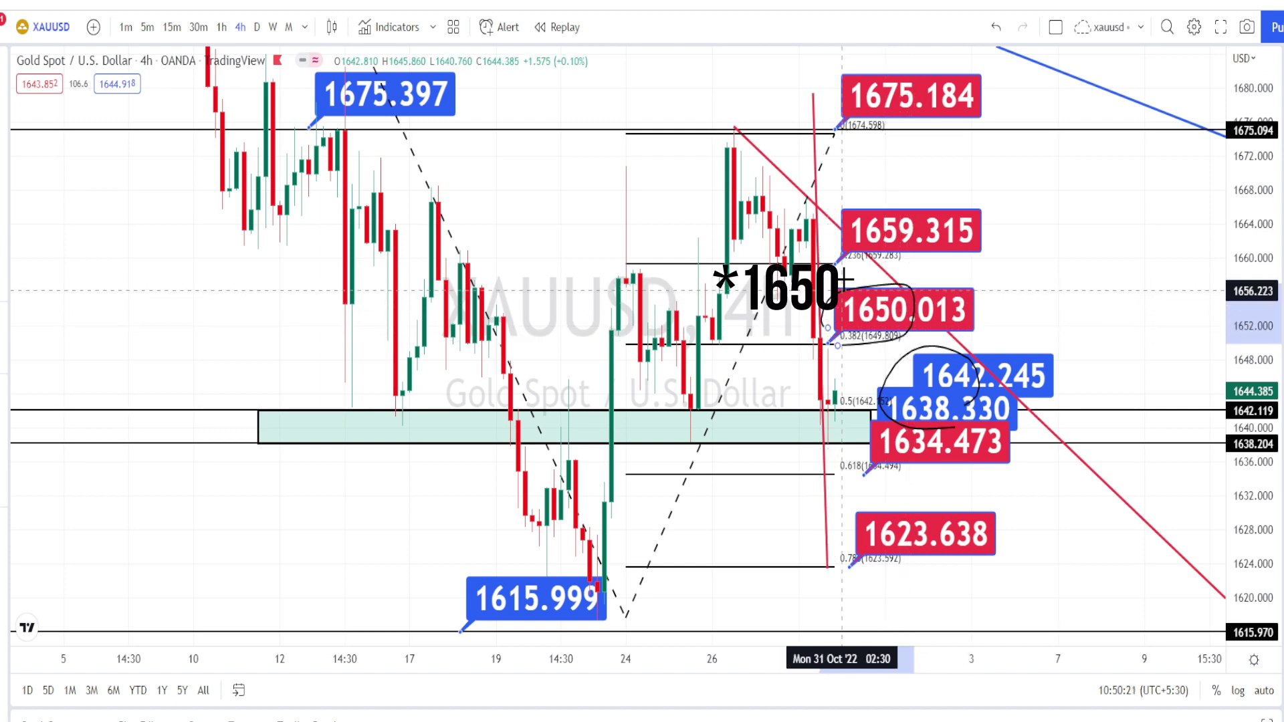
mouse_move(846, 266)
left_mouse_down()
mouse_move(870, 201)
mouse_move(933, 214)
mouse_move(896, 258)
left_mouse_up()
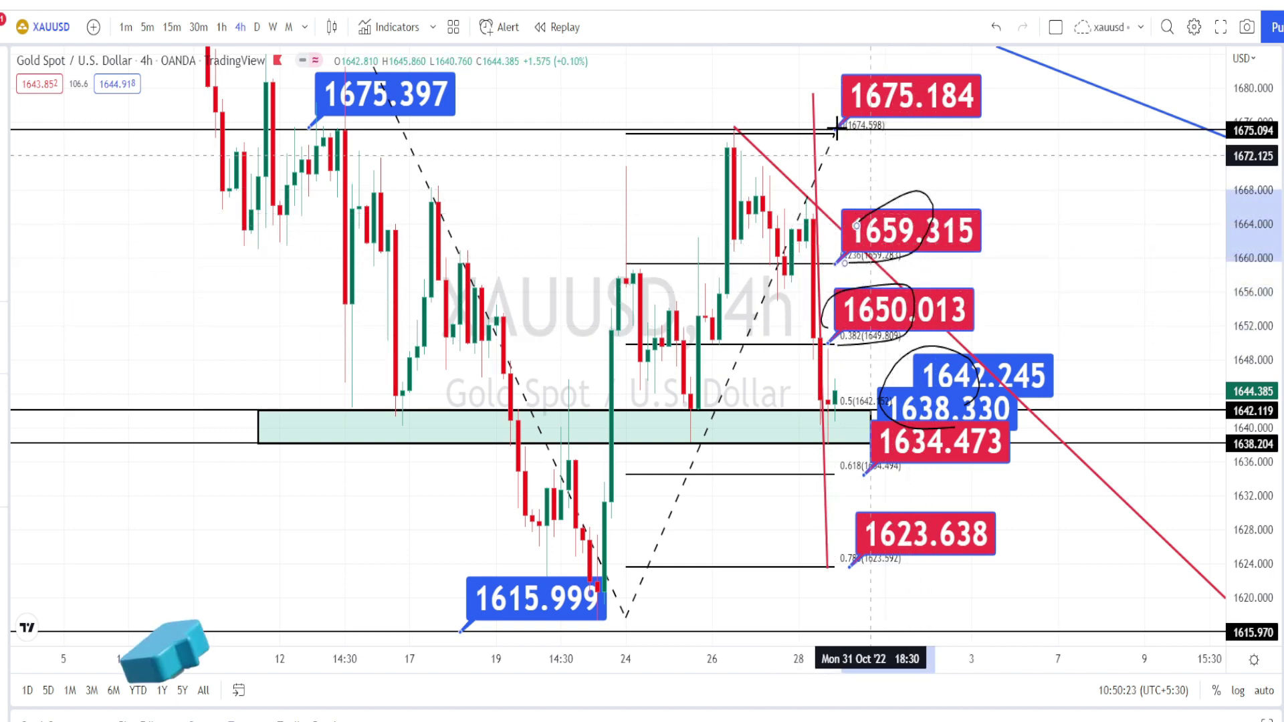
mouse_move(845, 91)
left_mouse_down()
mouse_move(925, 66)
mouse_move(913, 113)
left_mouse_up()
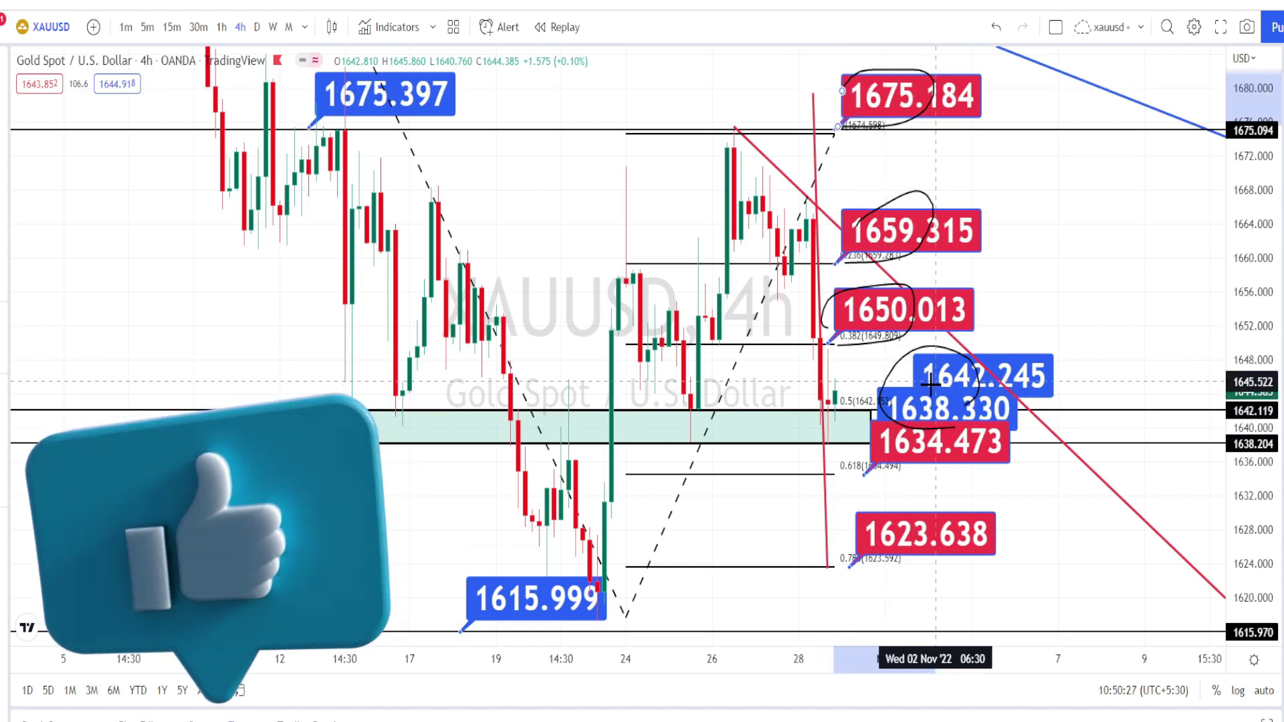
Step: Underline the downside level labels 1642.245, 1638.330 and 1634.473 with freehand strokes
left_click(915, 393)
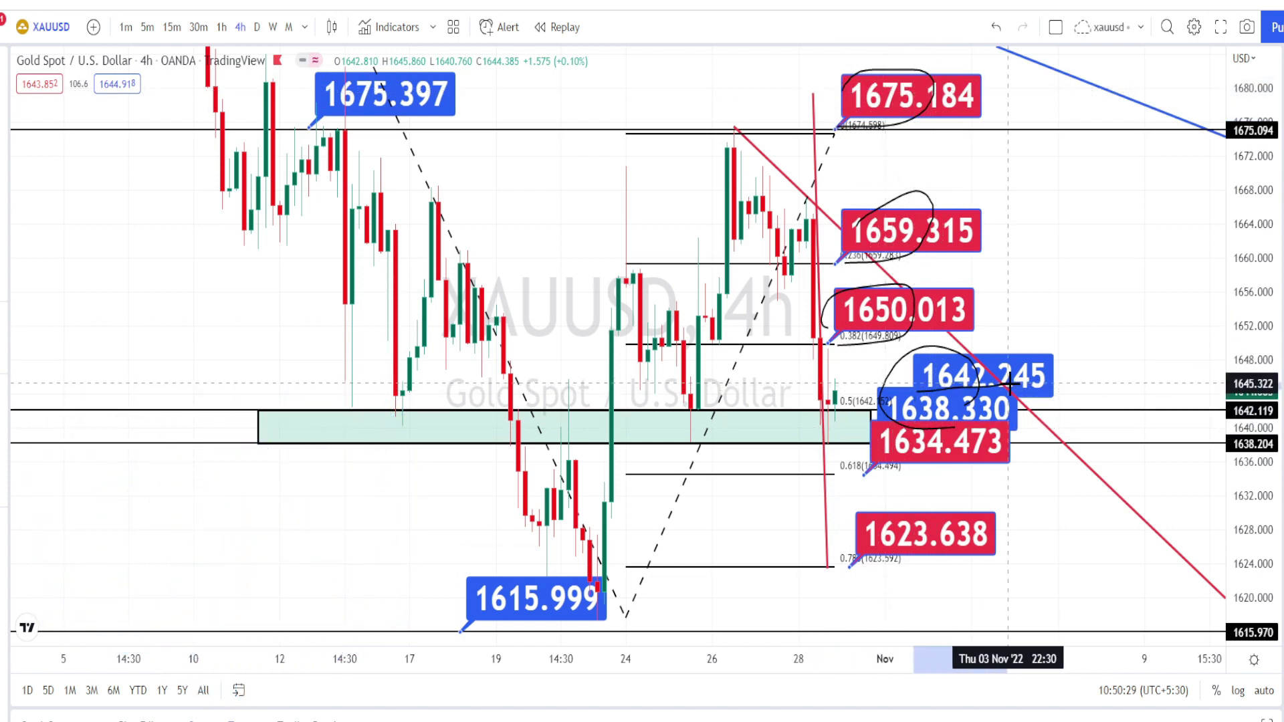
left_click(873, 433)
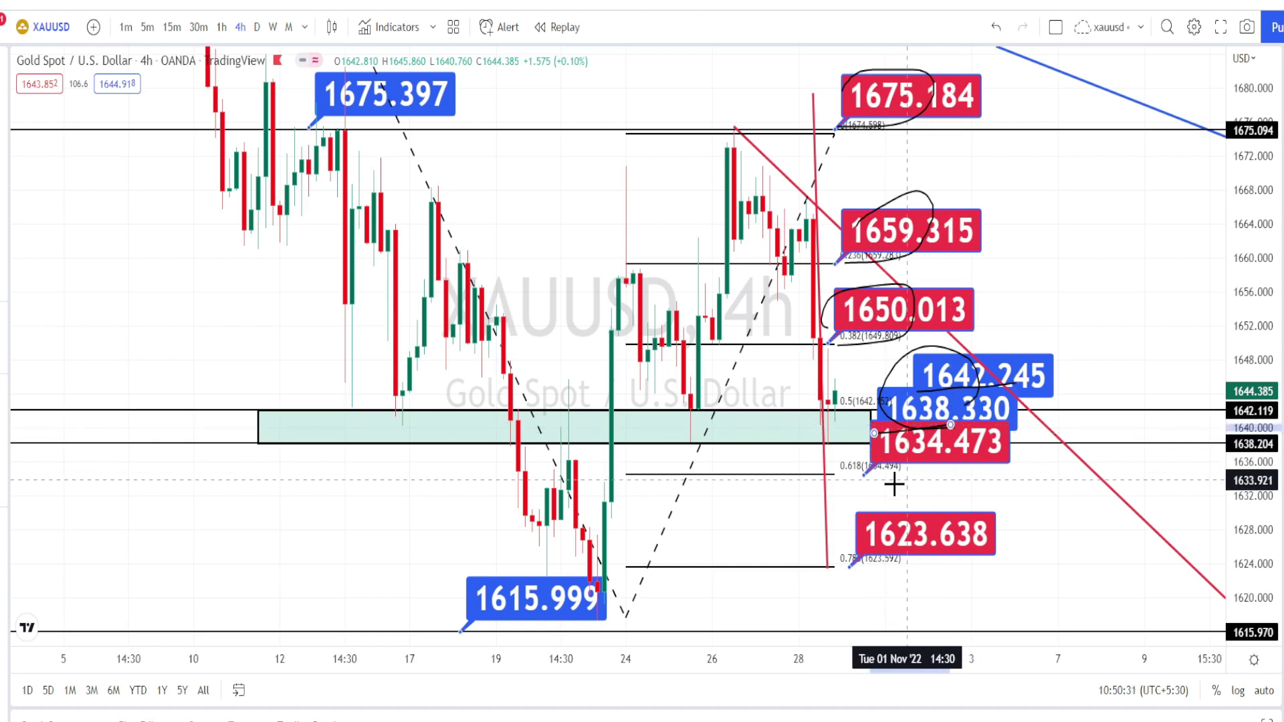
left_click_drag(864, 477, 951, 467)
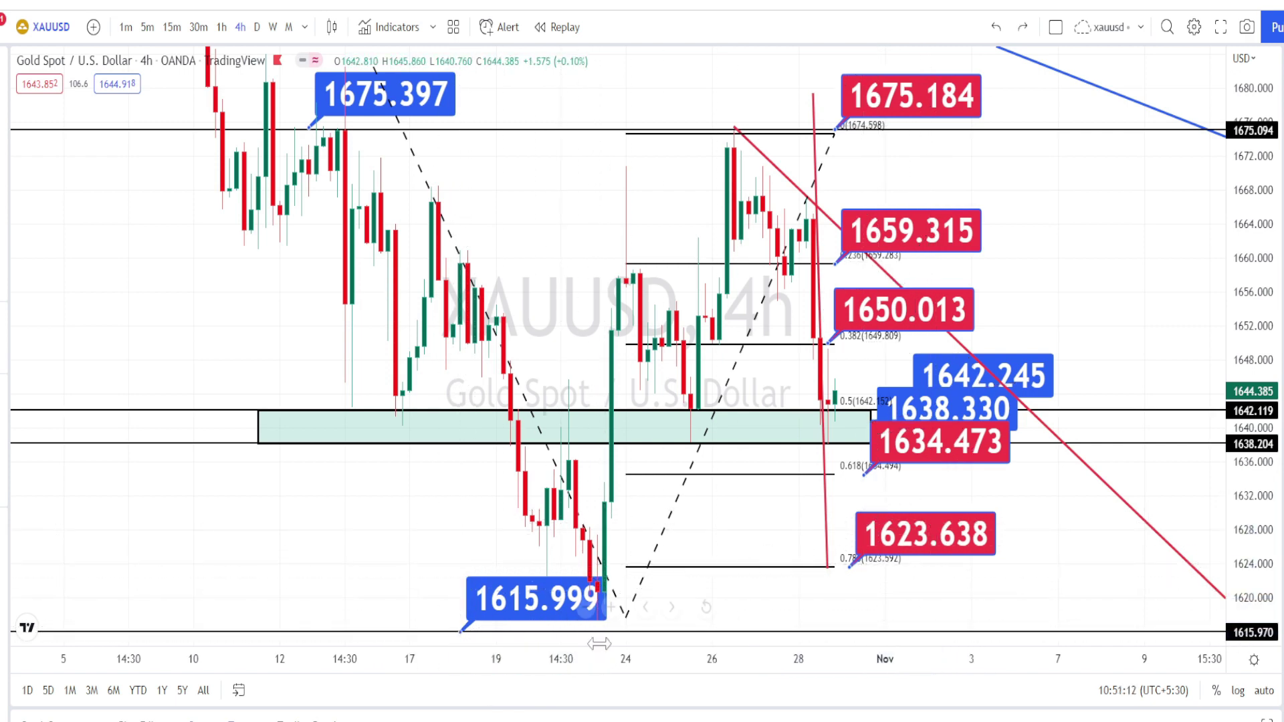
Step: Draw a blue path along the swings from about 1617.5 through 1672, 1638, 1675.5 and 1638, projecting up through about 1656.3 to 1674.6
left_click(596, 619)
left_click(626, 156)
left_click(698, 447)
left_click(741, 126)
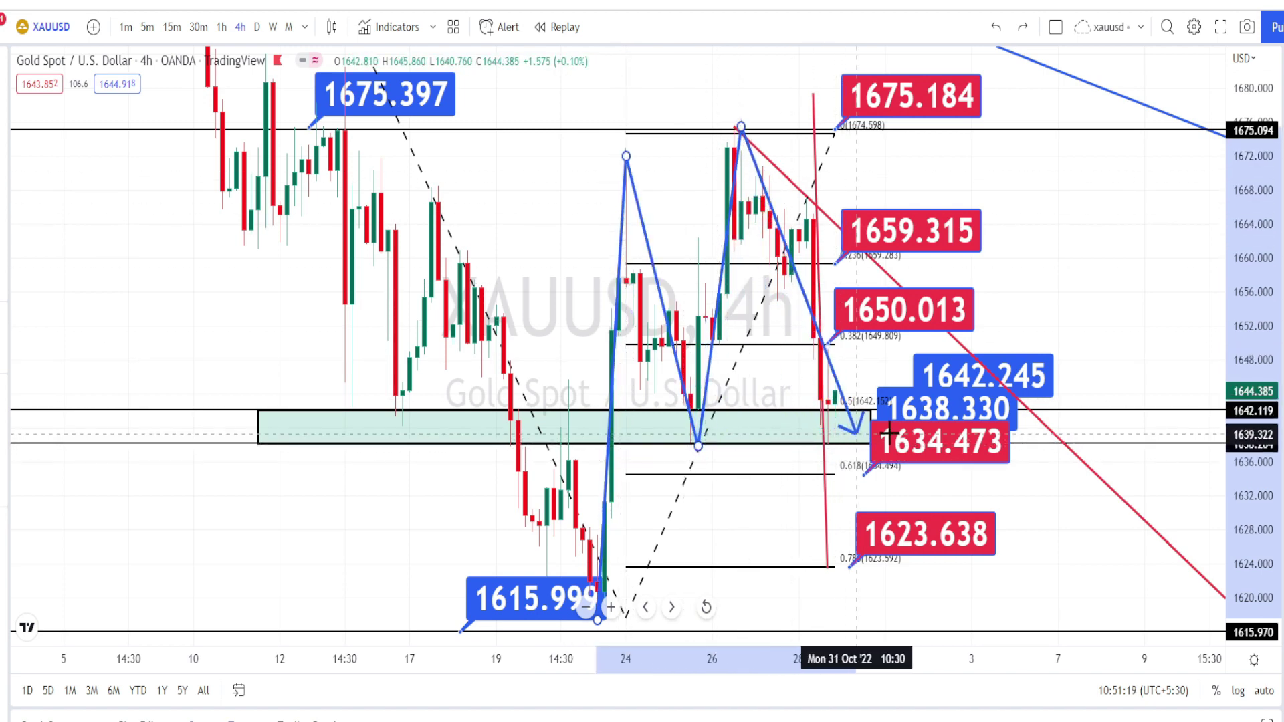
left_click(821, 444)
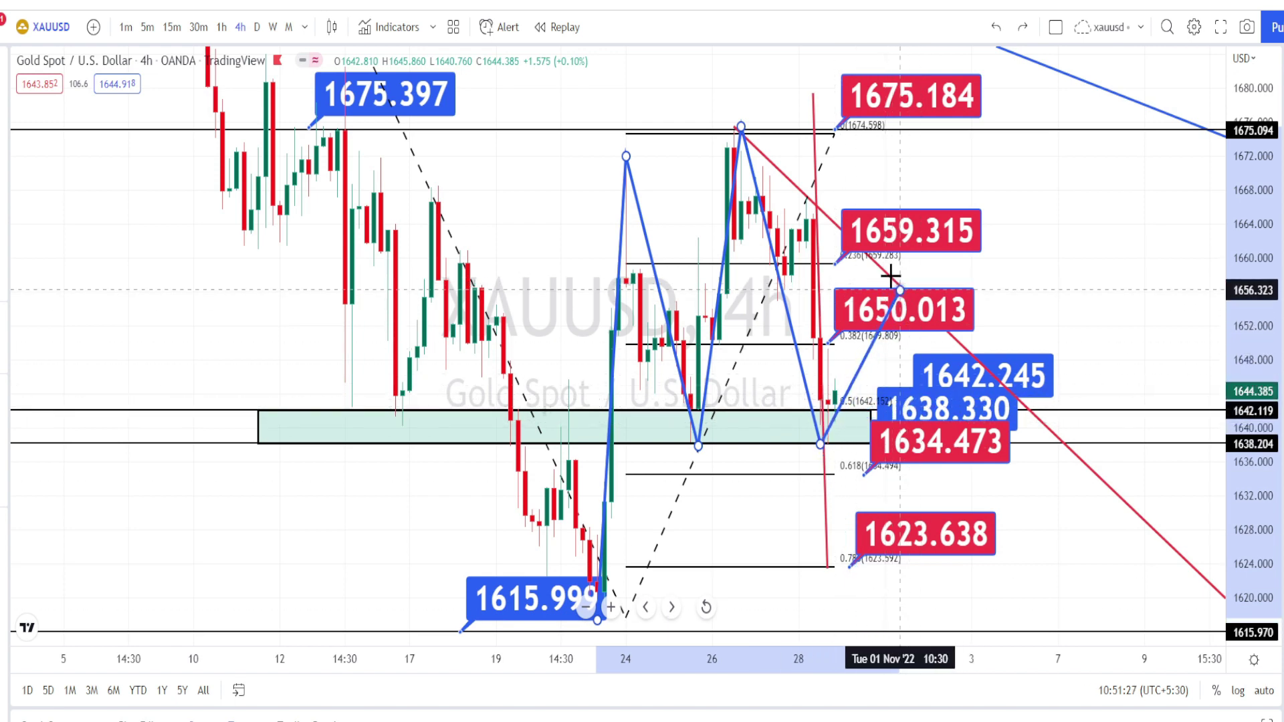
left_click(900, 289)
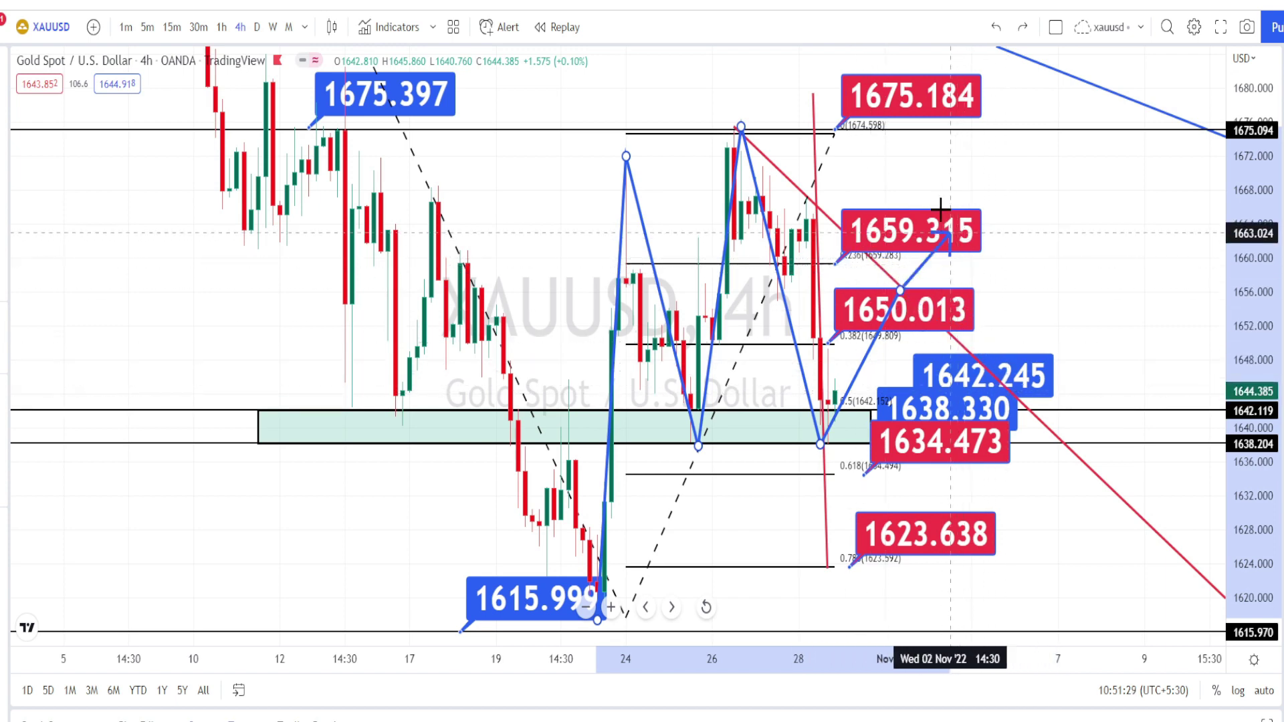
double_click(965, 134)
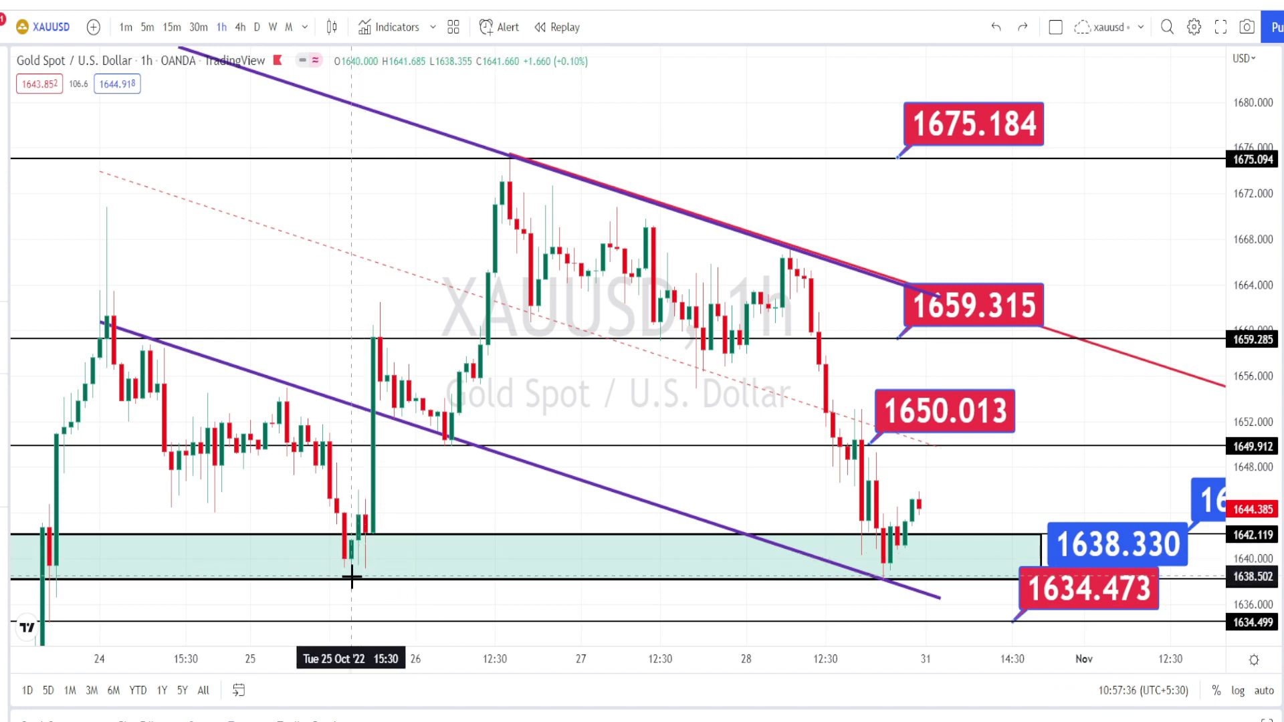
Step: Trace the 25 October rally and the following decline freehand on the 1-hour chart, and circle the candles touching both purple channel lines
mouse_move(352, 576)
left_mouse_down()
mouse_move(476, 361)
mouse_move(560, 176)
mouse_move(574, 196)
mouse_move(510, 157)
mouse_move(574, 194)
left_mouse_up()
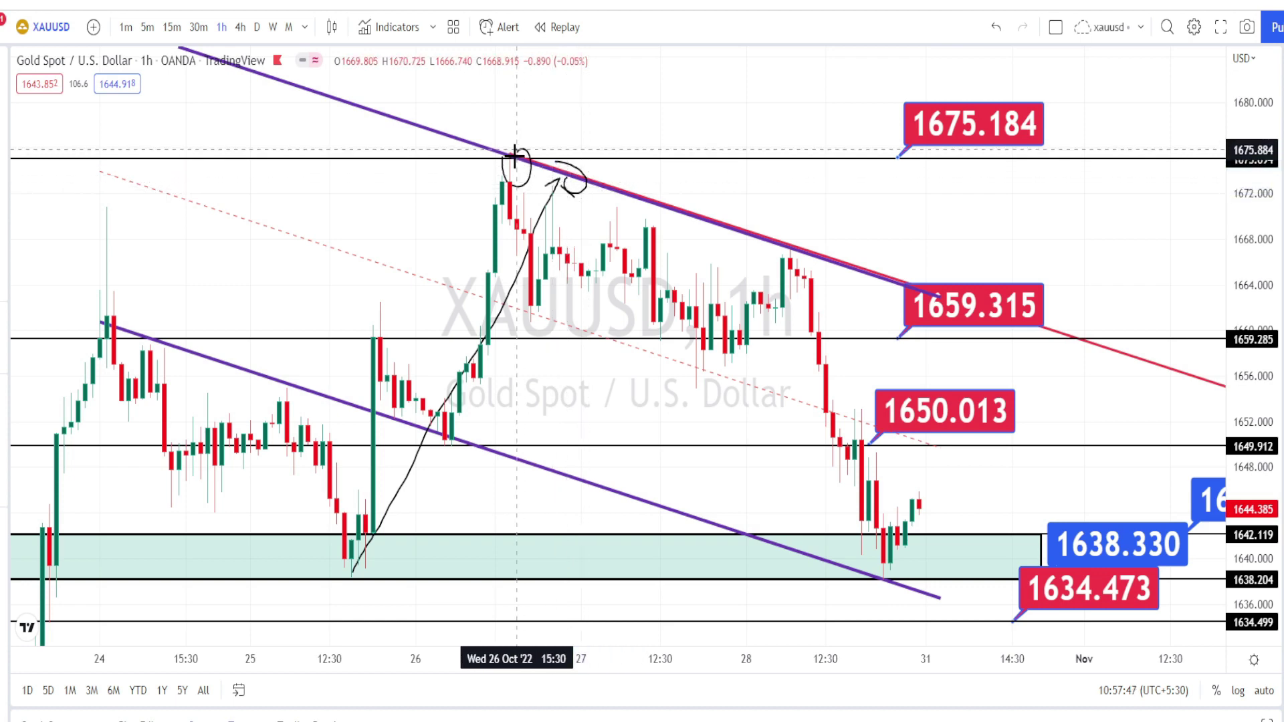
mouse_move(515, 158)
left_mouse_down()
mouse_move(562, 310)
mouse_move(654, 224)
mouse_move(699, 315)
mouse_move(779, 293)
mouse_move(794, 265)
mouse_move(876, 545)
left_mouse_up()
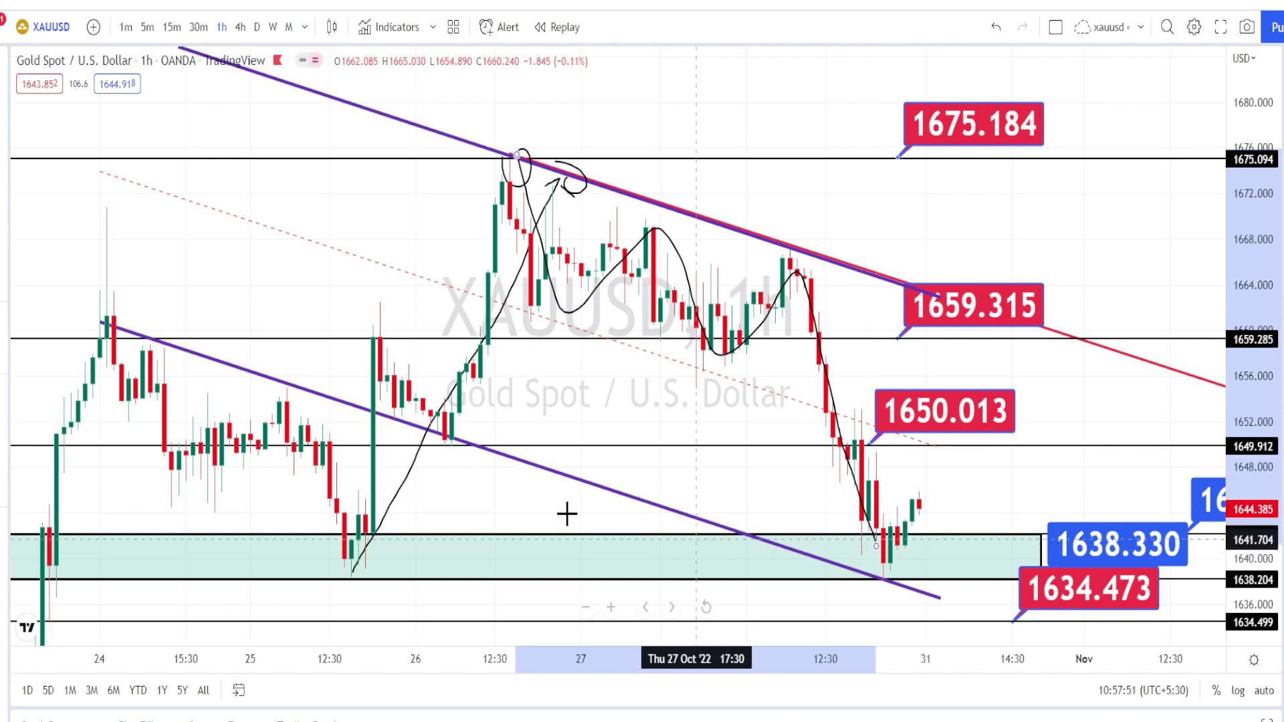
mouse_move(442, 426)
left_mouse_down()
mouse_move(450, 453)
mouse_move(445, 424)
left_mouse_up()
mouse_move(95, 319)
left_mouse_down()
mouse_move(122, 338)
mouse_move(97, 316)
left_mouse_up()
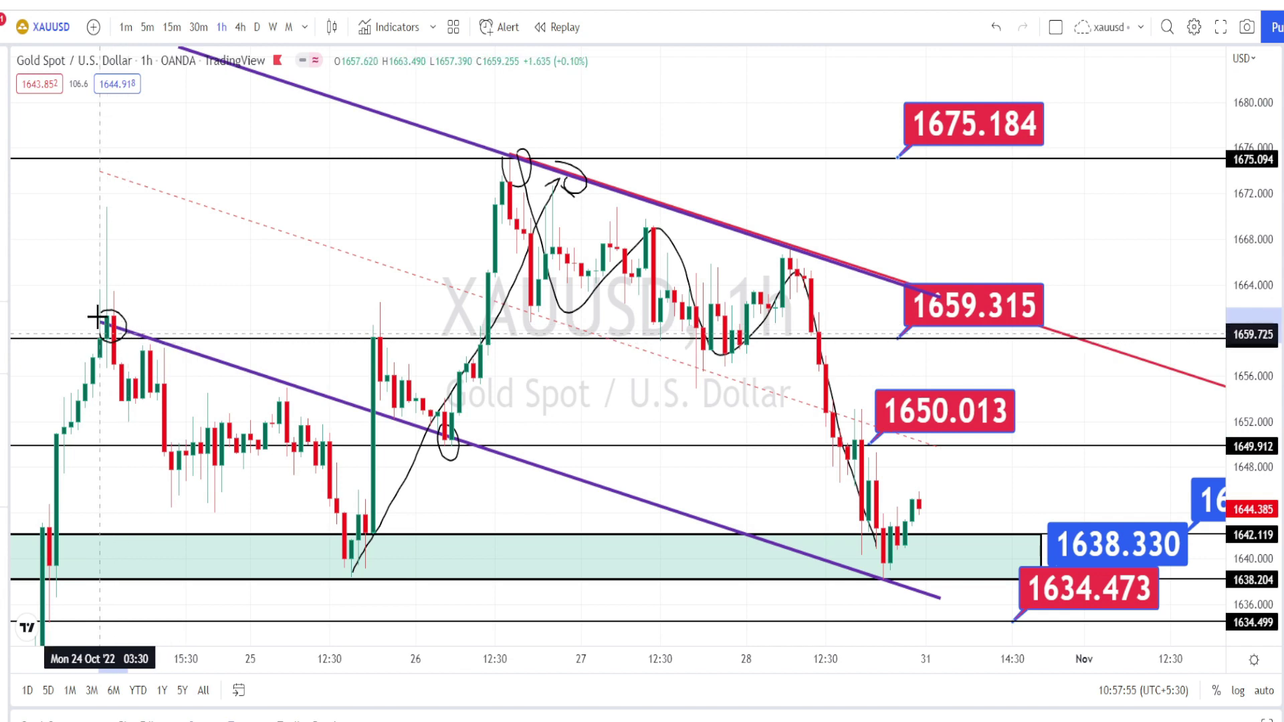
left_click(441, 429)
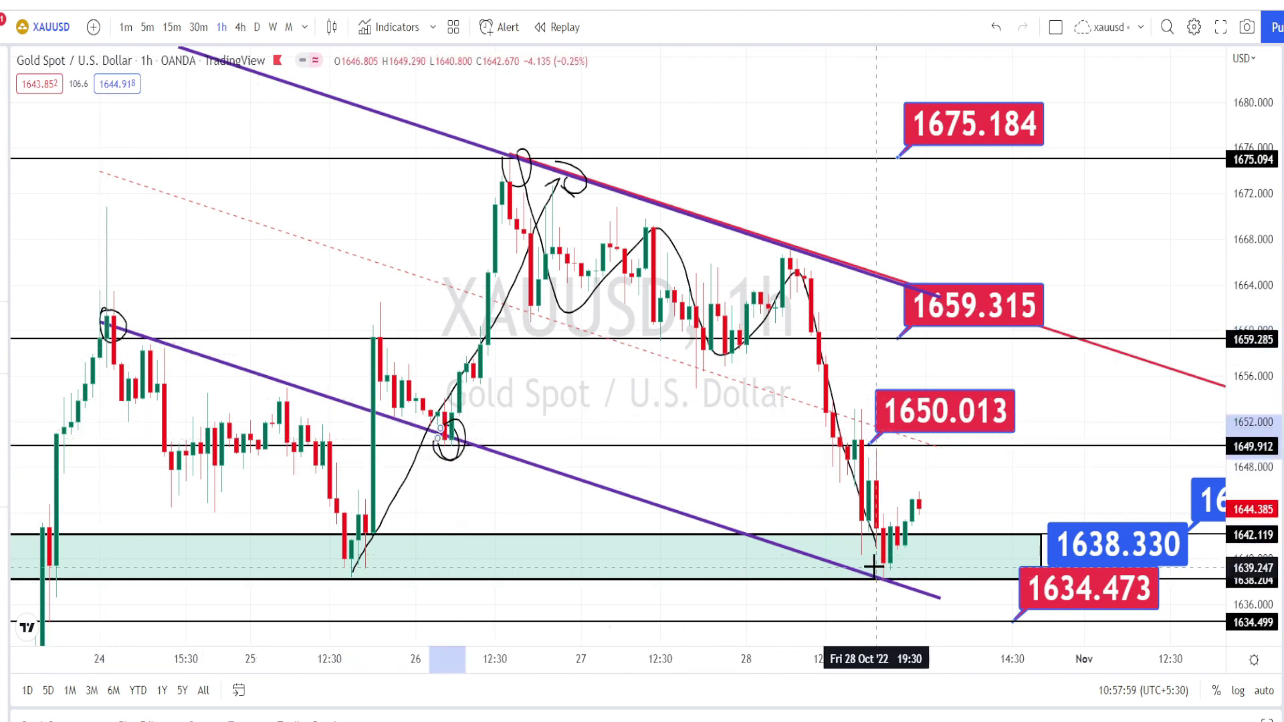
mouse_move(887, 567)
left_mouse_down()
mouse_move(866, 593)
mouse_move(861, 572)
left_mouse_up()
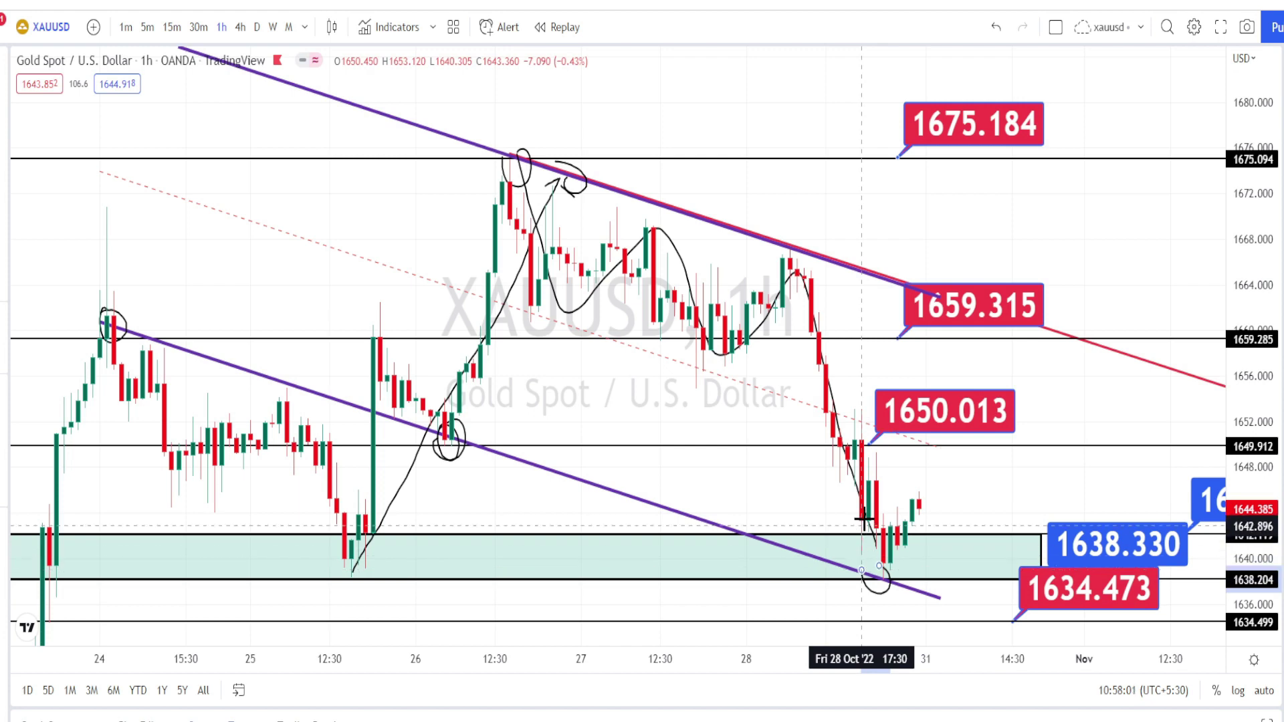
left_click_drag(864, 518, 864, 520)
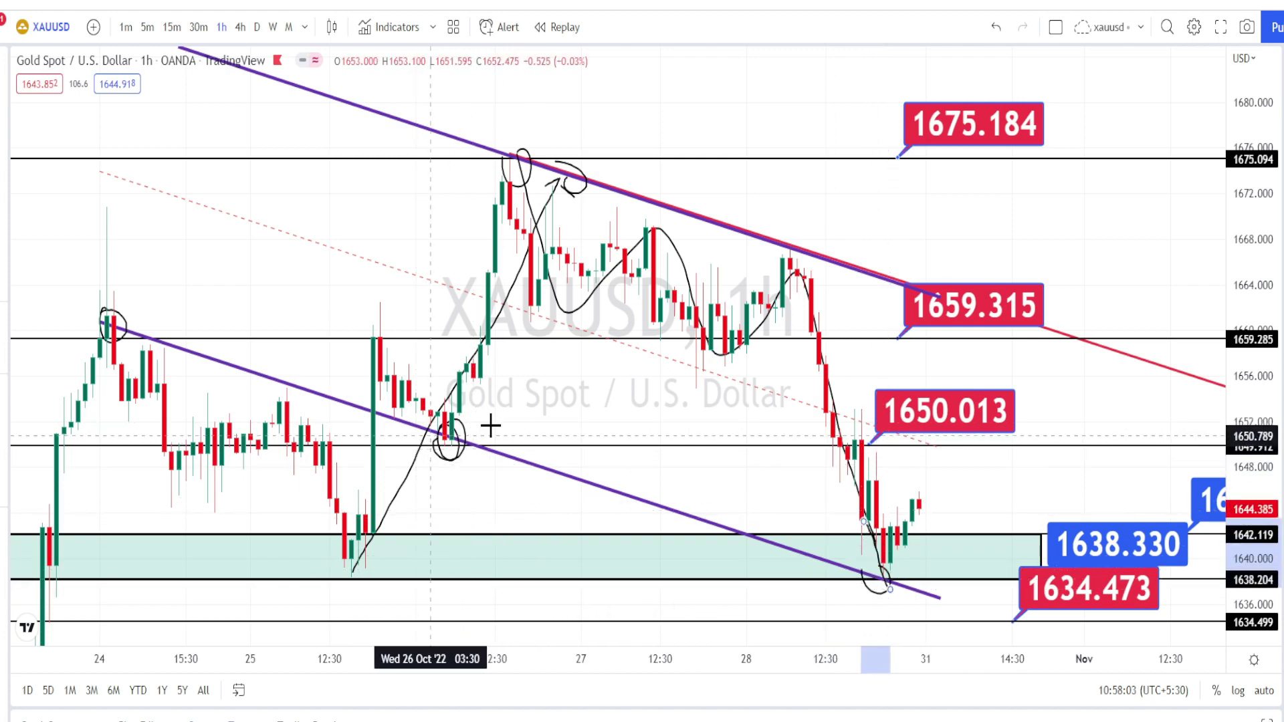
Step: Undo all the freehand traces and circles on the 1-hour chart
key("ctrl+z")
key("ctrl+z")
key("ctrl+z")
key("ctrl+z")
key("ctrl+z")
key("ctrl+z")
key("ctrl+z")
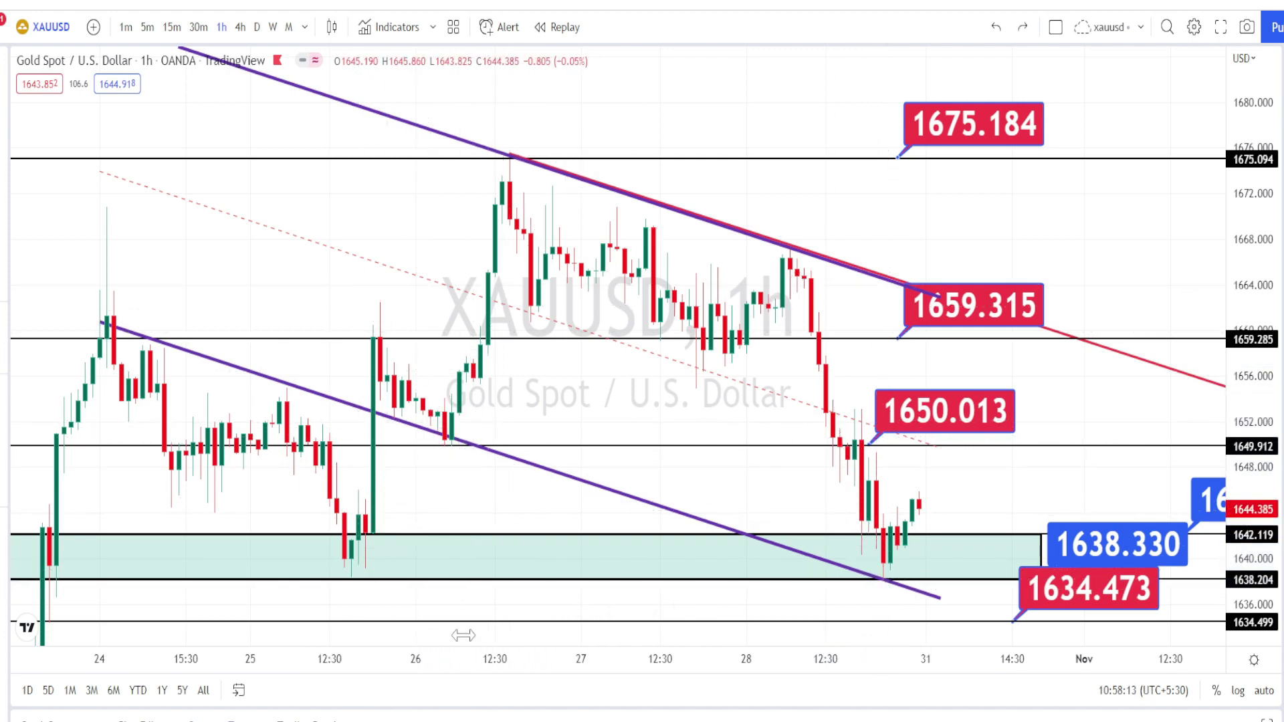
Step: Place a red arrow from about 1664.6 to 1652.9, trace the channel swings freehand, circle the channel touches, and mark the 1650.013 label
left_click(201, 279)
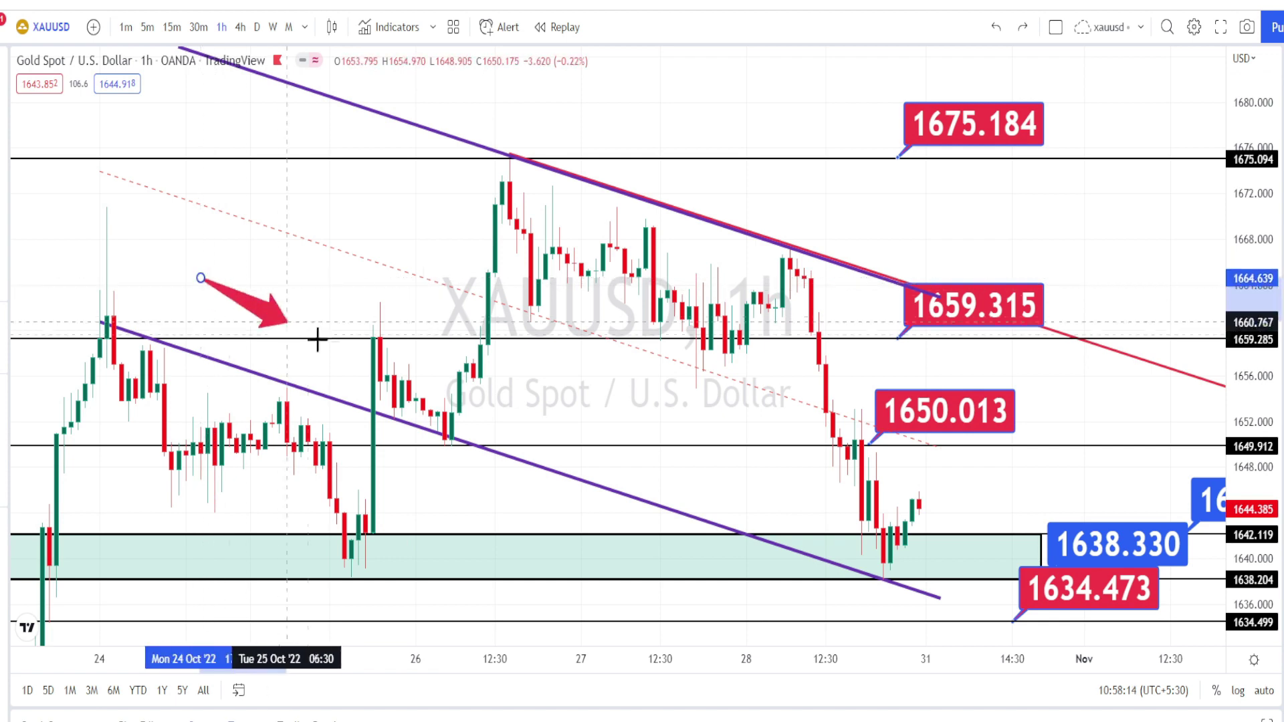
left_click(497, 412)
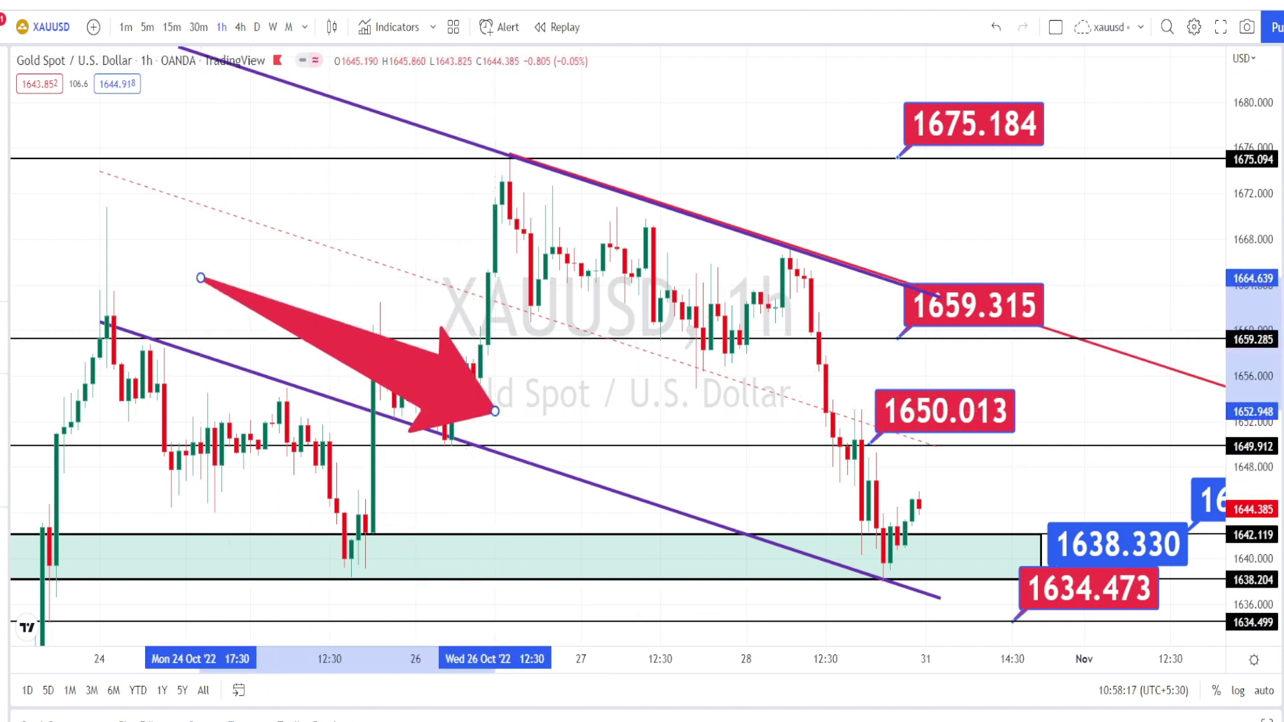
mouse_move(388, 413)
left_mouse_down()
mouse_move(502, 194)
mouse_move(529, 188)
mouse_move(643, 424)
mouse_move(884, 575)
mouse_move(917, 509)
left_mouse_up()
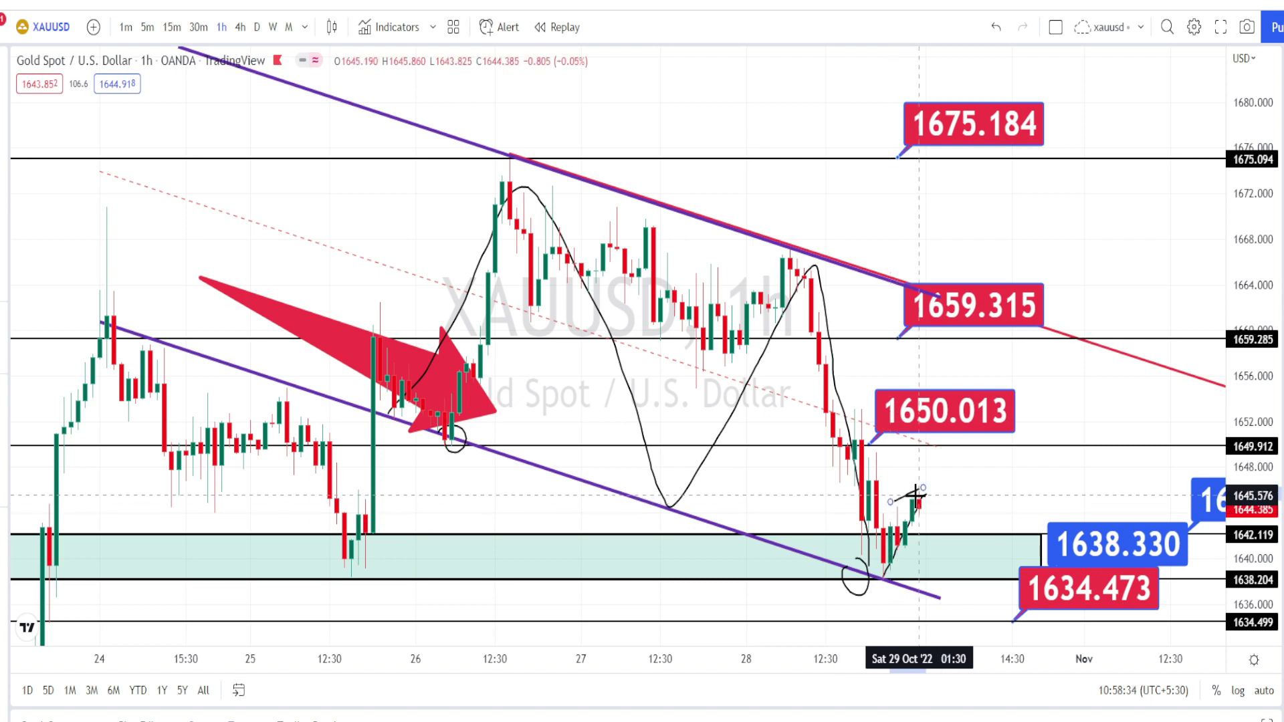
mouse_move(890, 503)
left_mouse_down()
mouse_move(925, 491)
mouse_move(934, 520)
left_mouse_up()
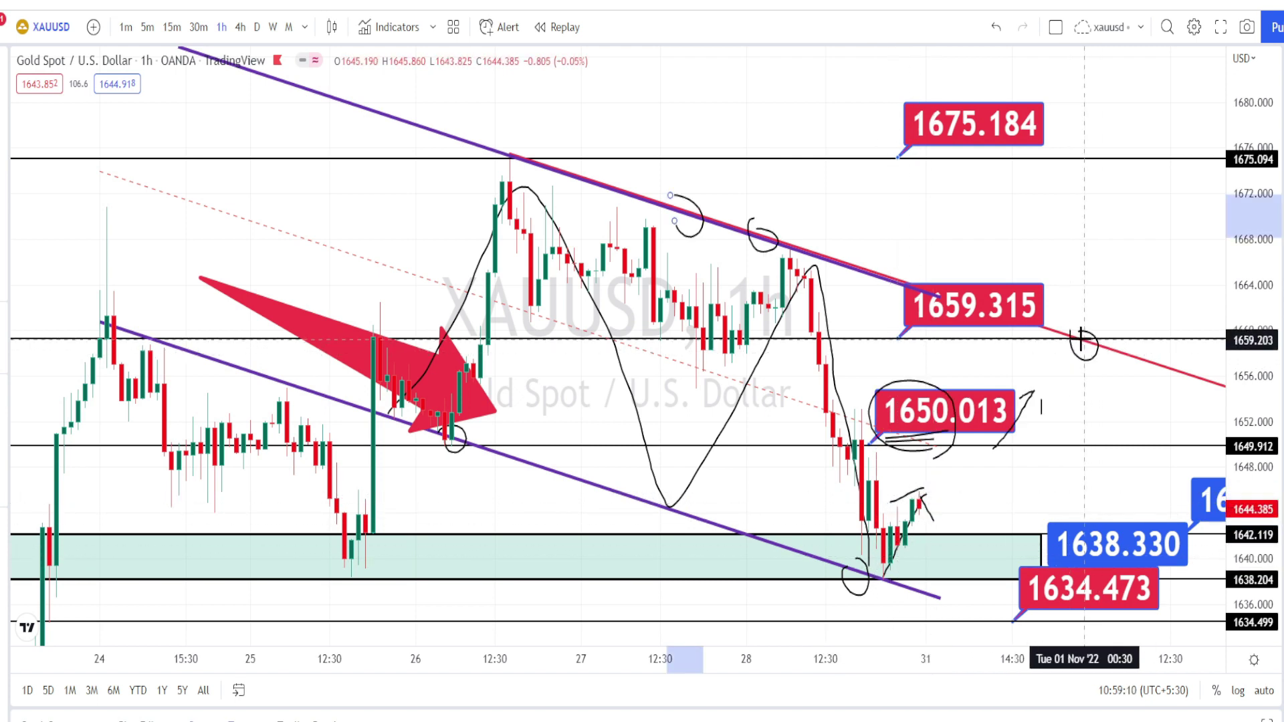
mouse_move(1080, 342)
left_mouse_down()
mouse_move(1087, 250)
mouse_move(1101, 281)
left_mouse_up()
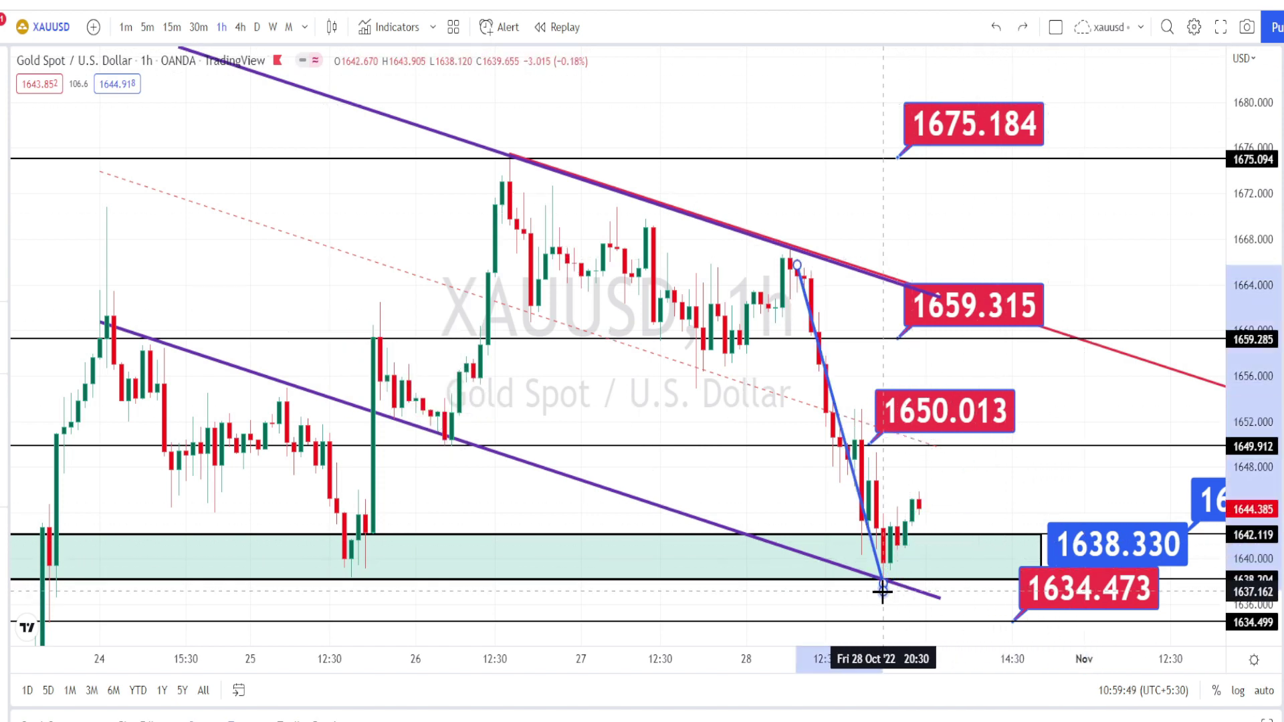
Step: Try drawing a zigzag path from the 28 October high down to about 1637, up to 1660, down to 1633 and up to 1656.7
left_click(883, 591)
left_click(1056, 331)
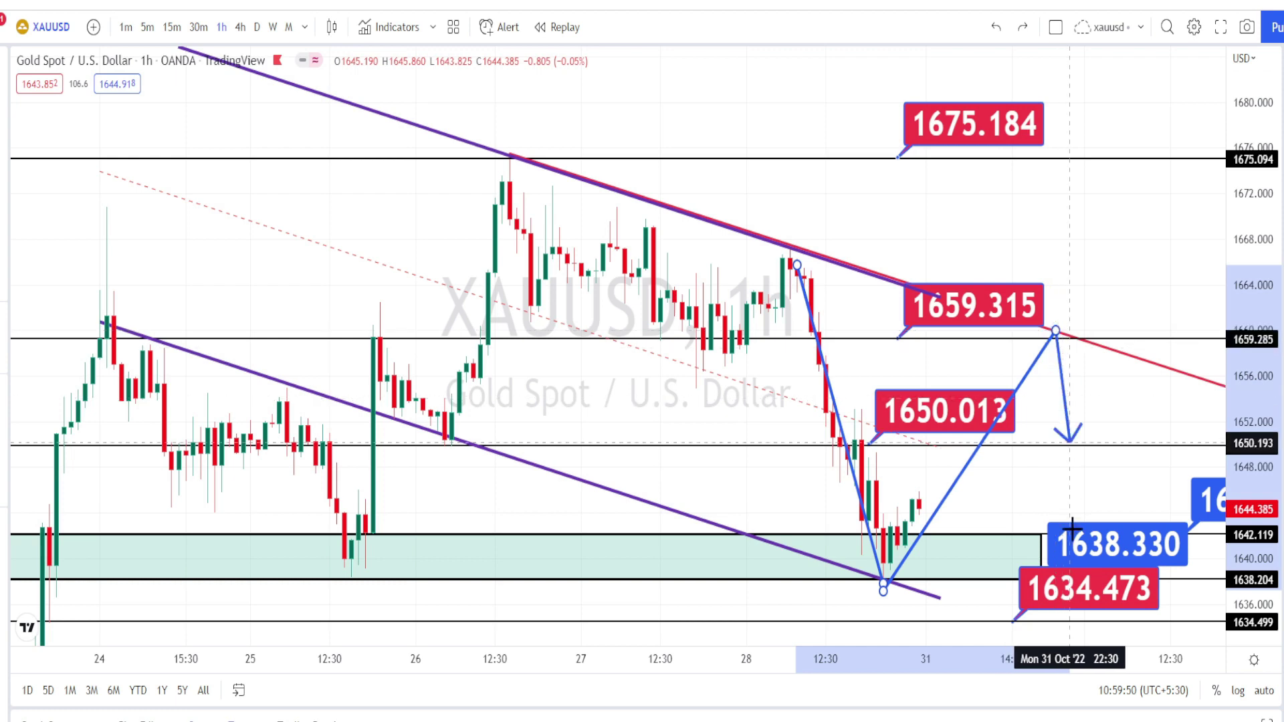
left_click(1067, 635)
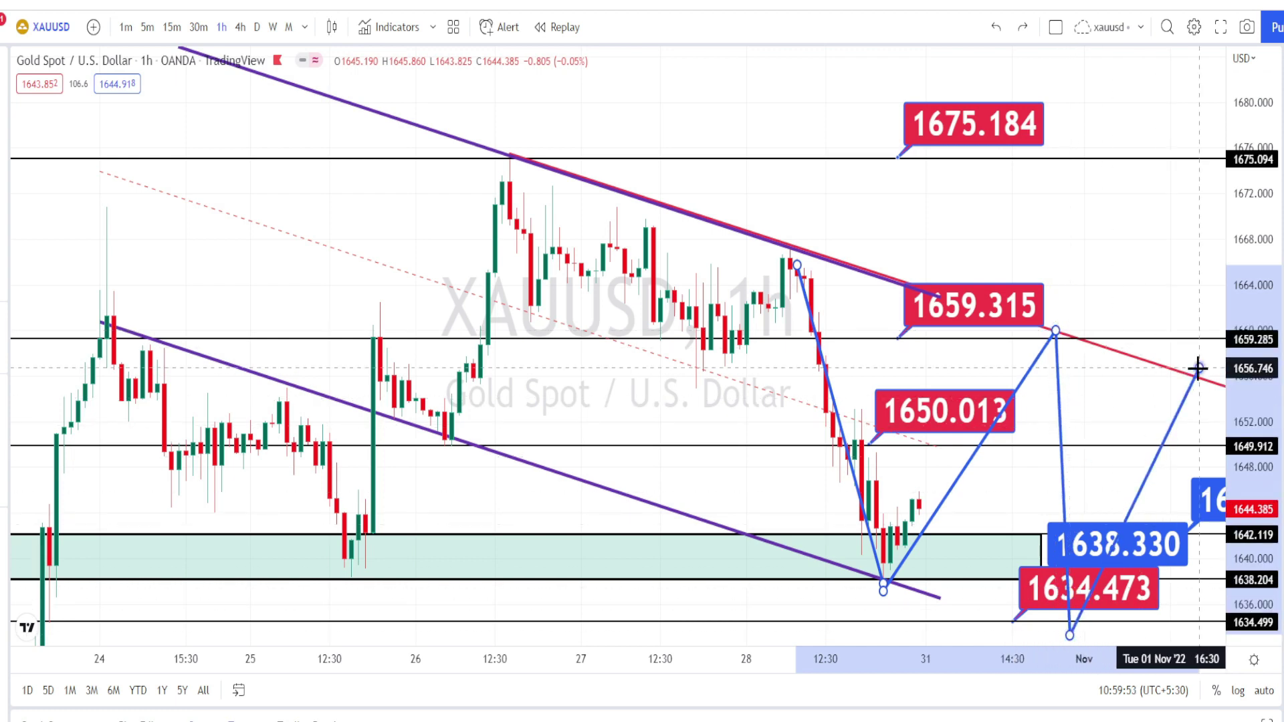
left_click(1198, 368)
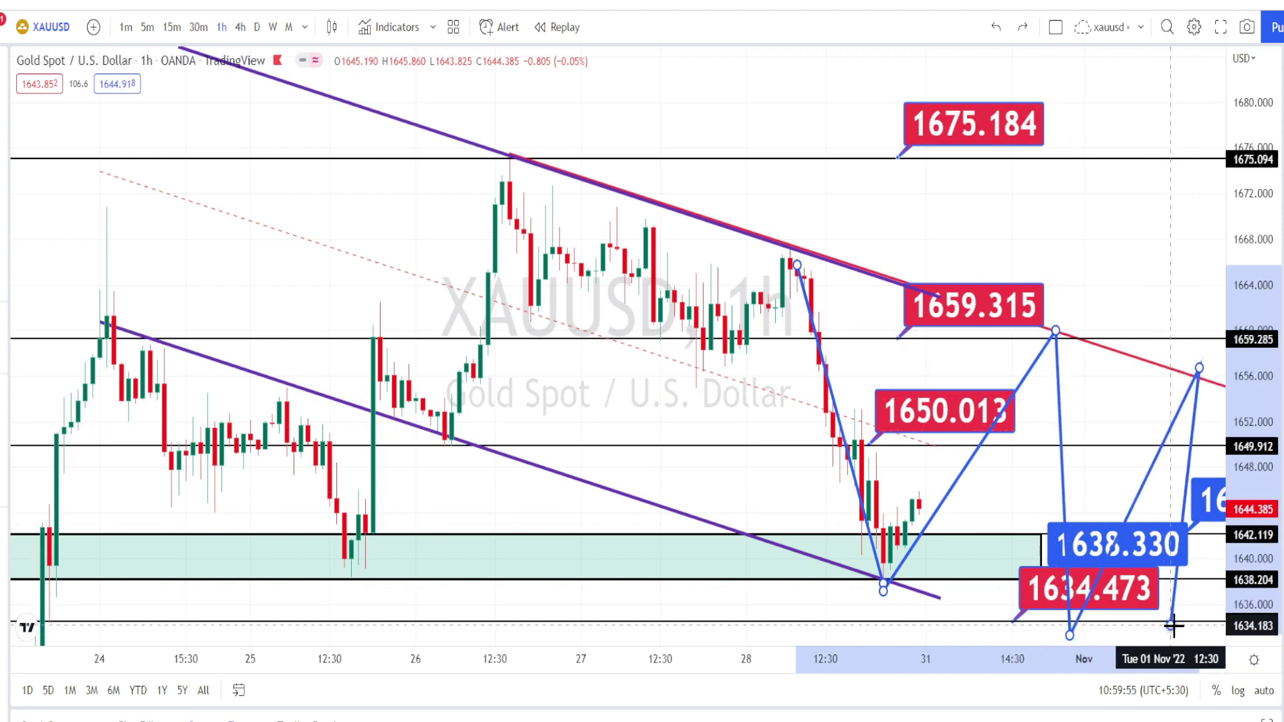
key("Escape")
Step: Draw a steep red trendline along the 28 October decline from about 1674.6 down to about 1649.7, near the 0.786 retracement
left_click_drag(745, 406, 702, 367)
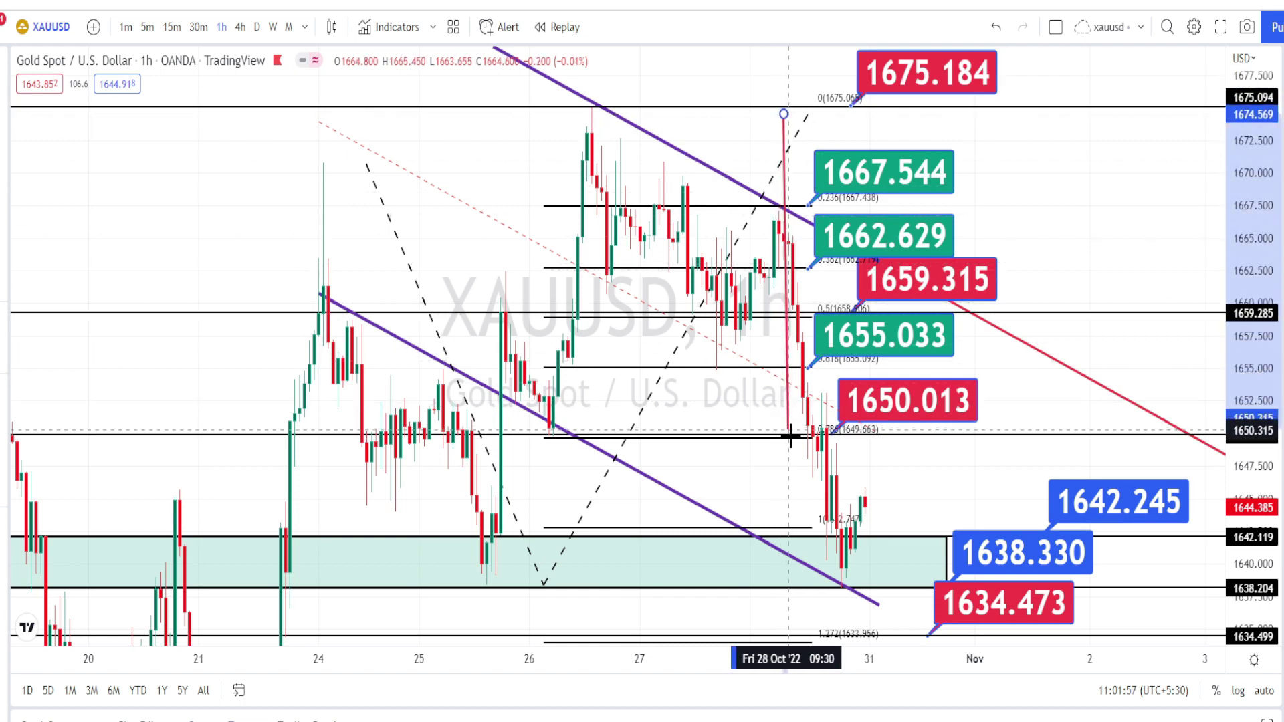
left_click(789, 439)
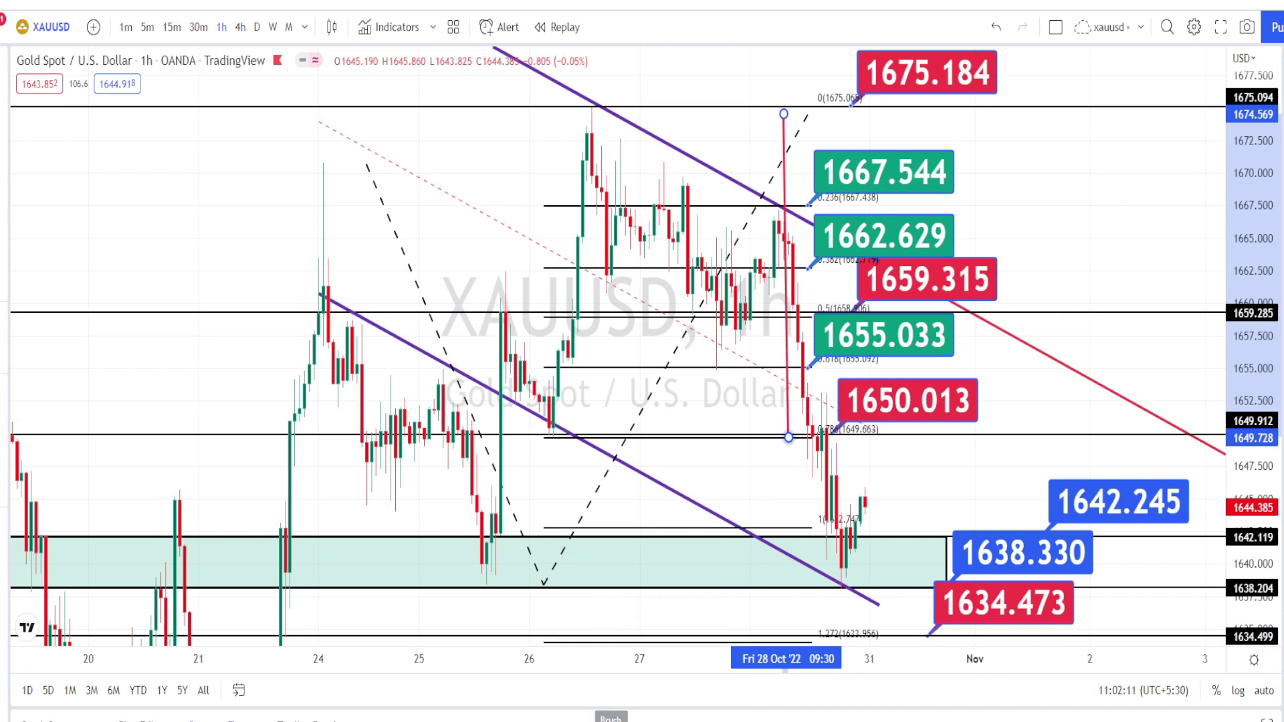
left_click(774, 544)
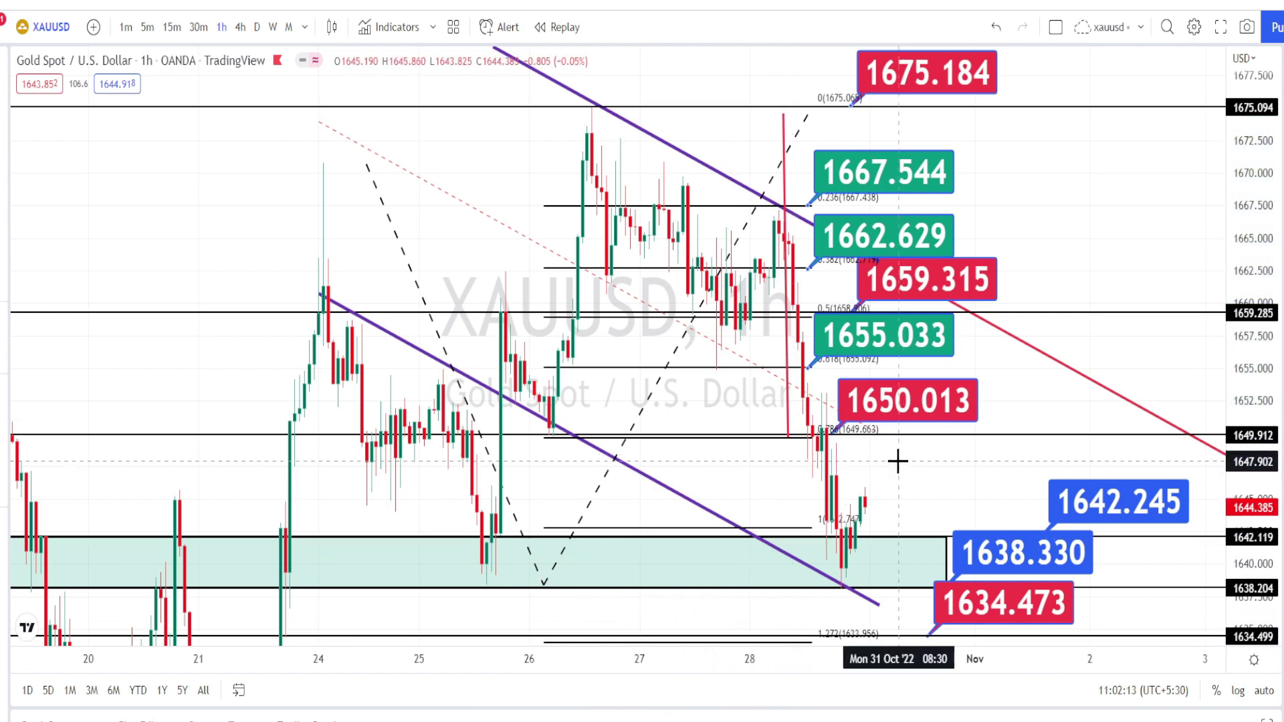
Step: Circle the 1650.013 and 1642.245 labels freehand and underline the 1650.013 label
mouse_move(898, 450)
left_mouse_down()
mouse_move(853, 446)
mouse_move(826, 416)
mouse_move(885, 370)
mouse_move(923, 408)
mouse_move(903, 435)
left_mouse_up()
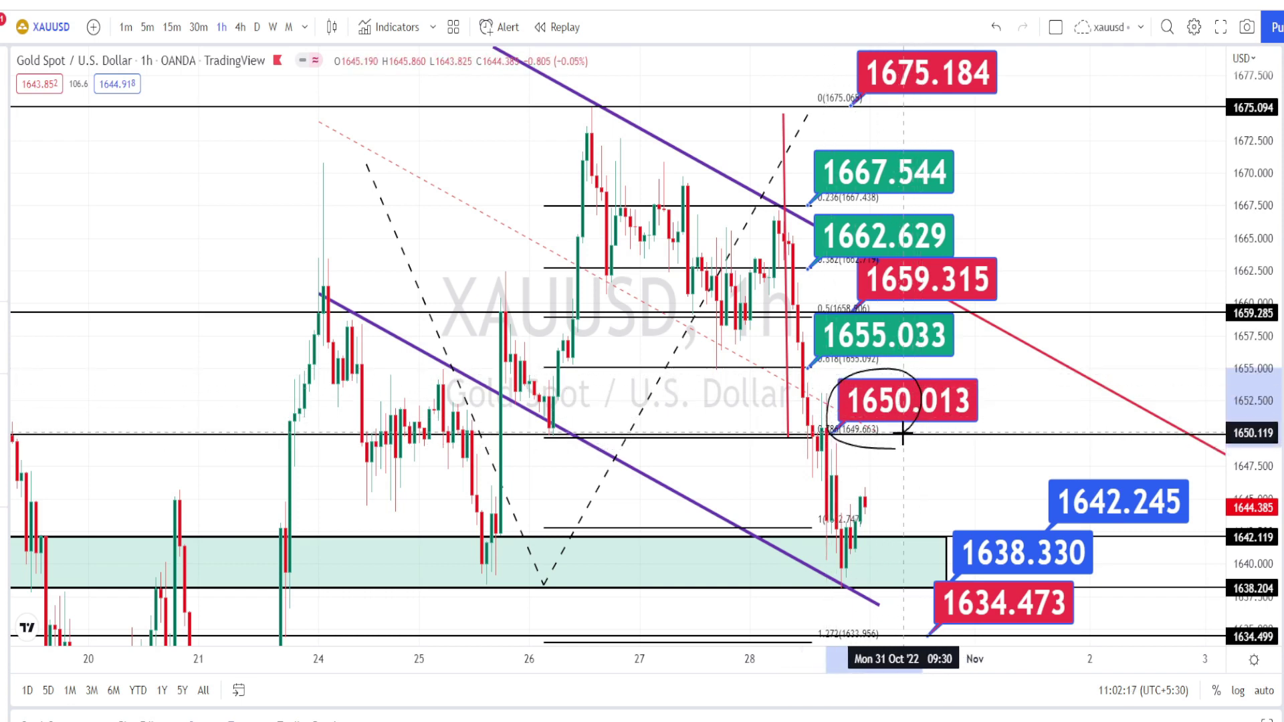
mouse_move(1063, 525)
left_mouse_down()
mouse_move(1149, 498)
mouse_move(1084, 466)
mouse_move(1063, 506)
left_mouse_up()
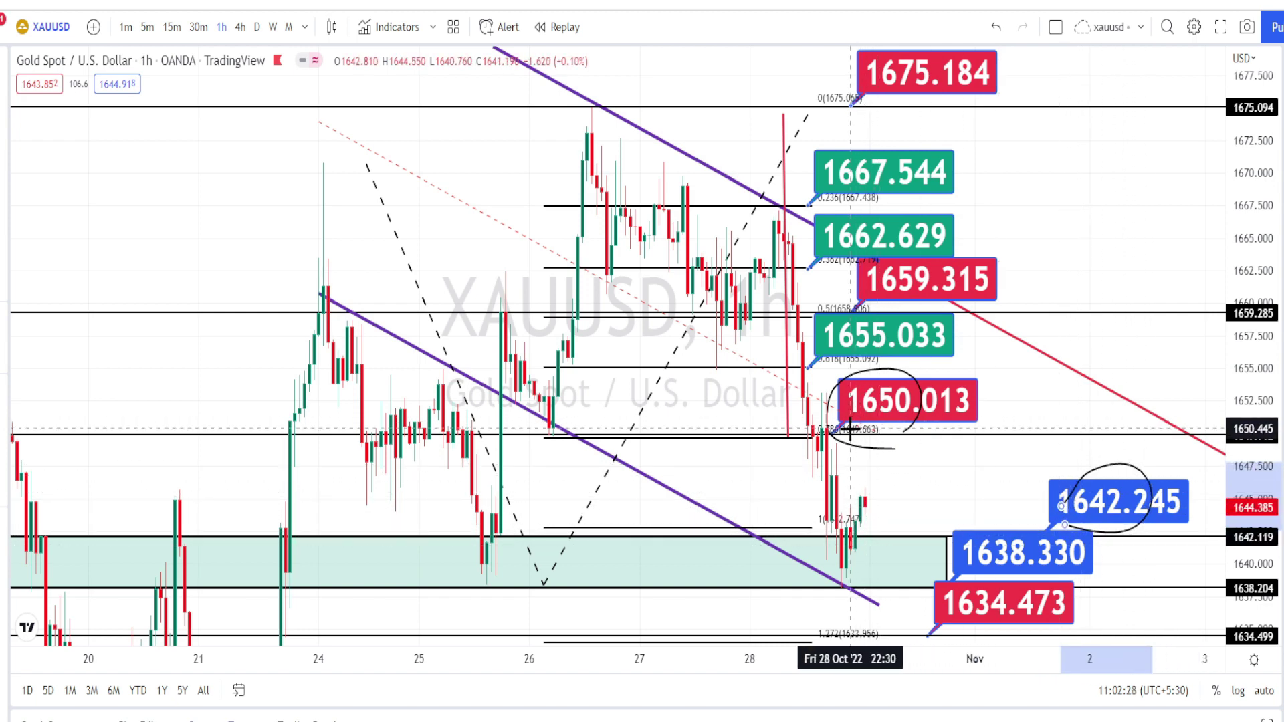
key("Escape")
left_click(905, 429)
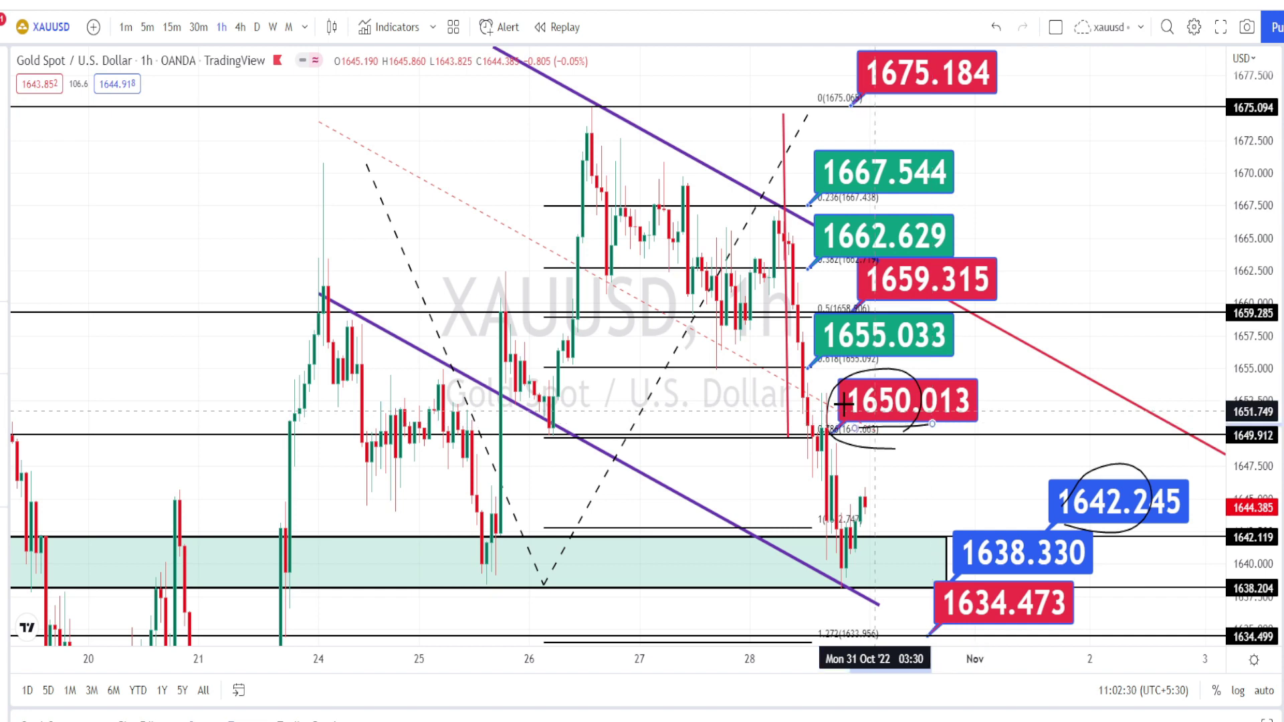
Step: Underline the upside targets 1655.033, 1659.315, 1662.629, 1667.544 and 1675.184 and the support labels 1642.245 and 1638.330 with freehand strokes
left_click_drag(807, 384, 904, 367)
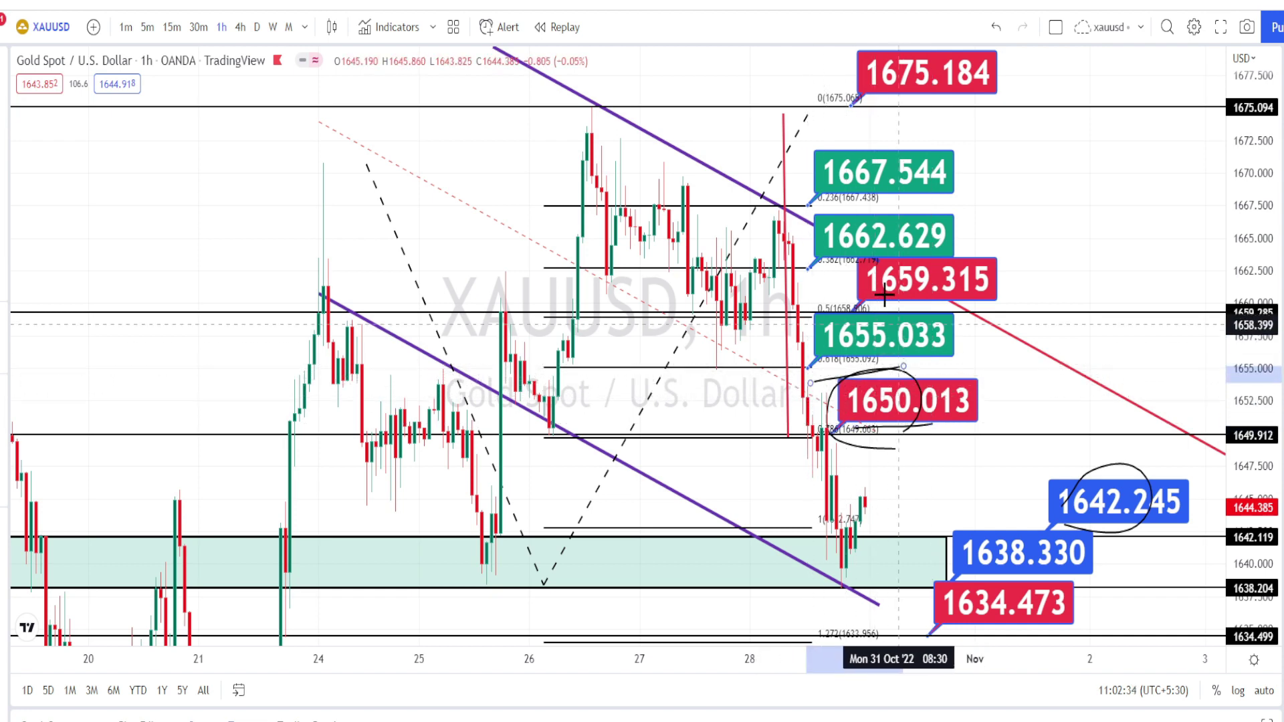
left_click_drag(870, 311, 923, 303)
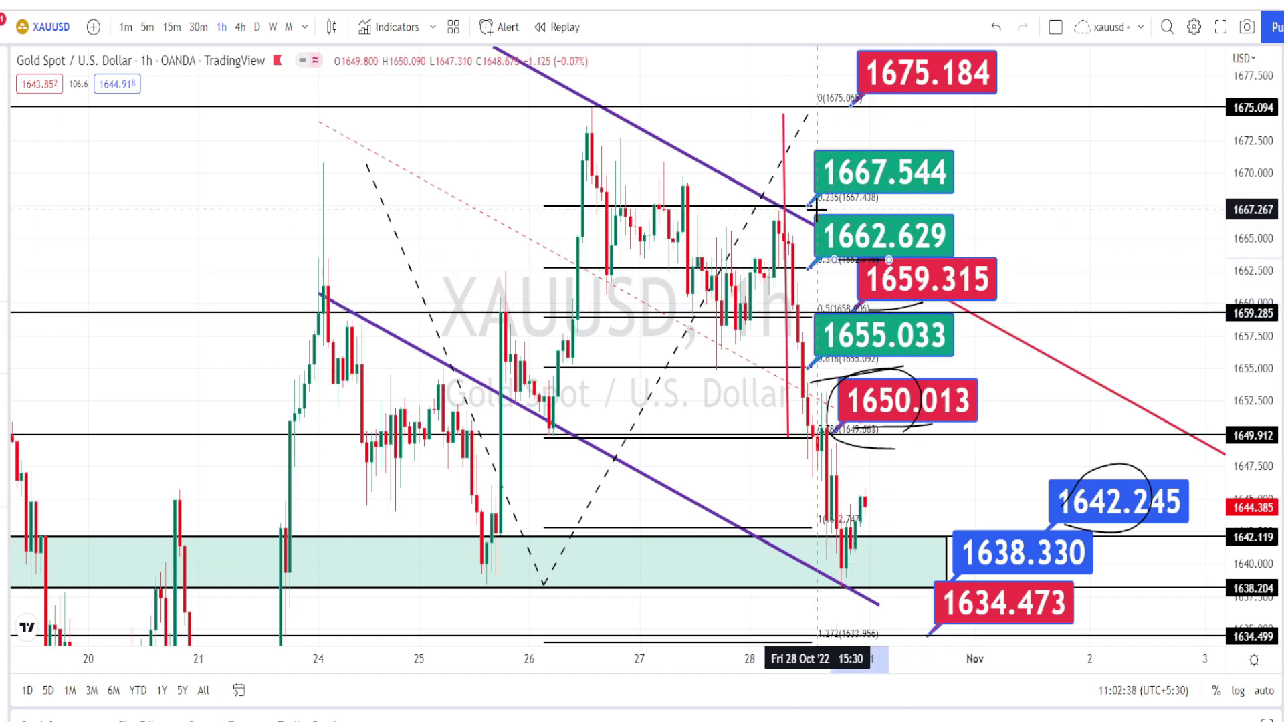
left_click_drag(821, 207, 885, 198)
left_click_drag(868, 118, 947, 101)
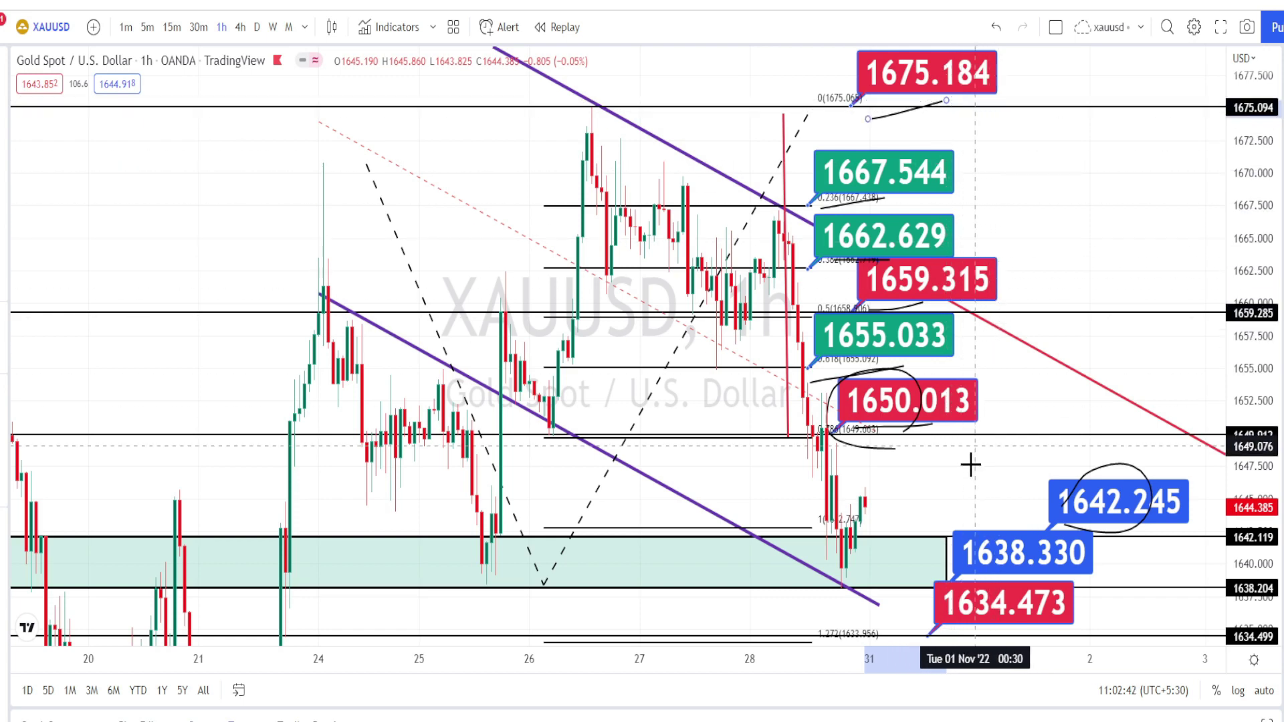
left_click_drag(1060, 526, 1134, 518)
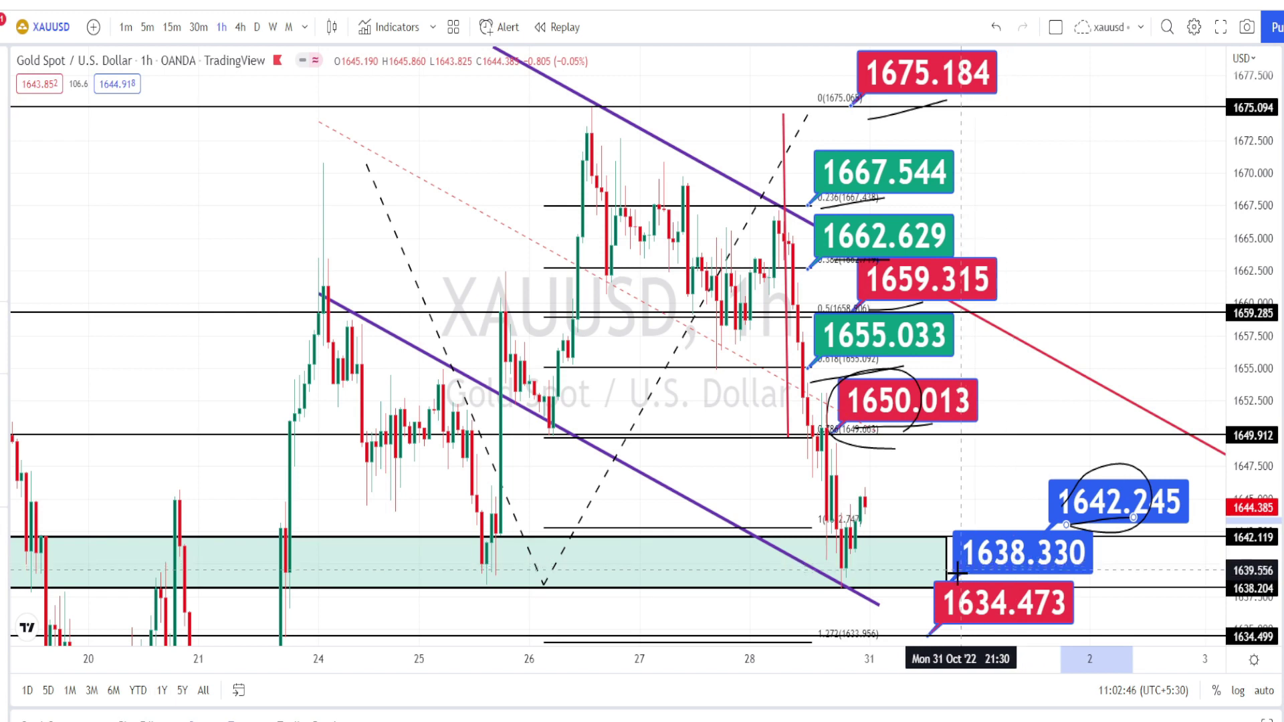
left_click_drag(987, 579, 1032, 579)
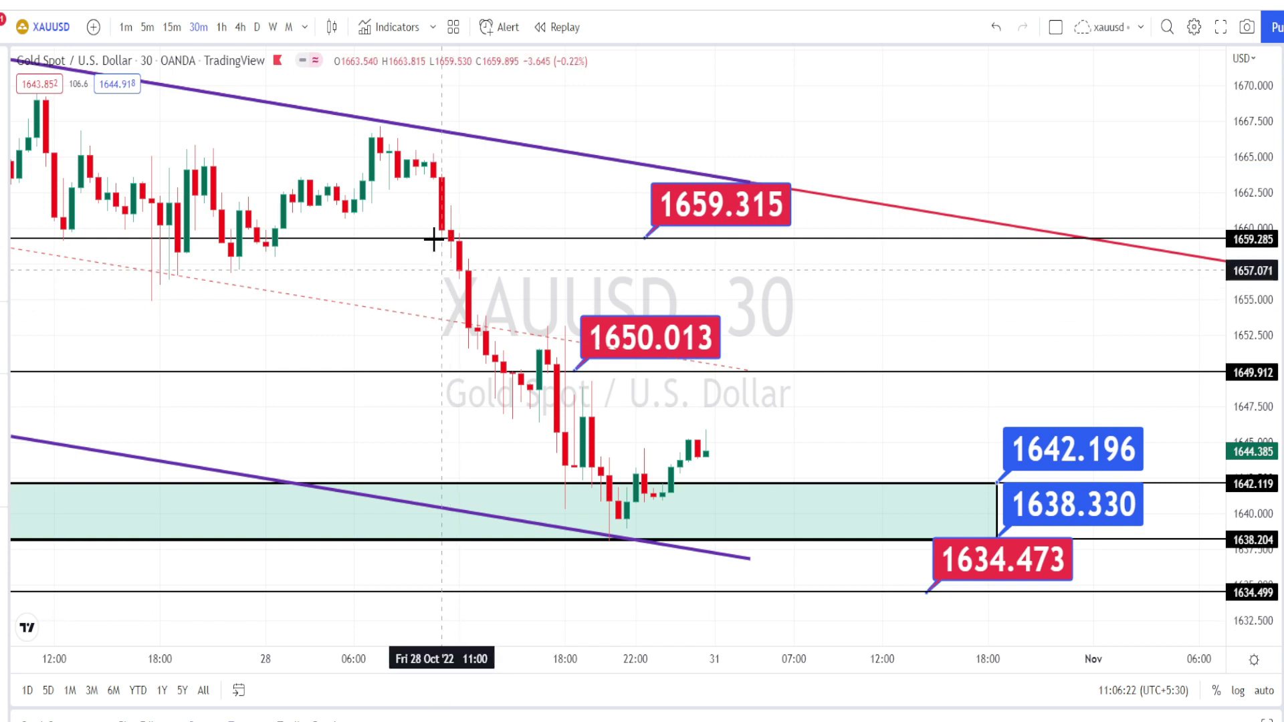
Step: Try tracing the 30-minute decline with a path from about 1664.6 through 1646.7, 1653.9, 1640.2 and 1648.9 down to about 1638.7
left_click(425, 162)
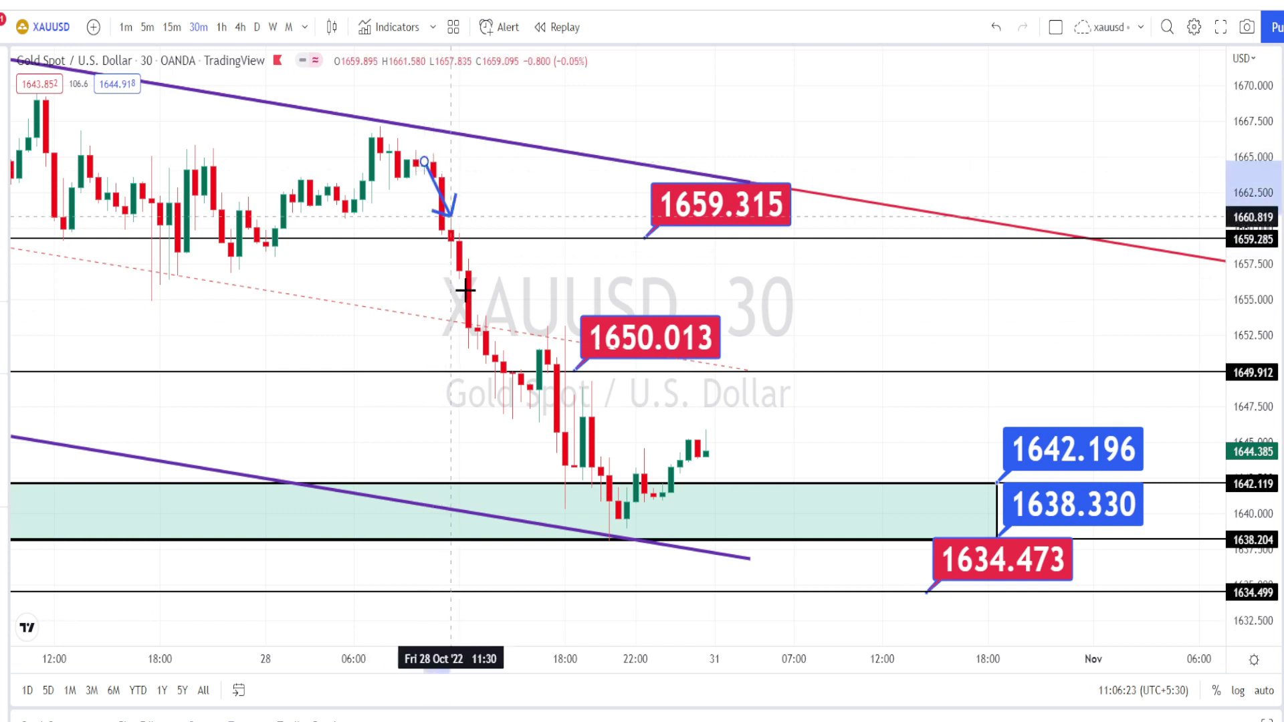
left_click(513, 418)
left_click(557, 316)
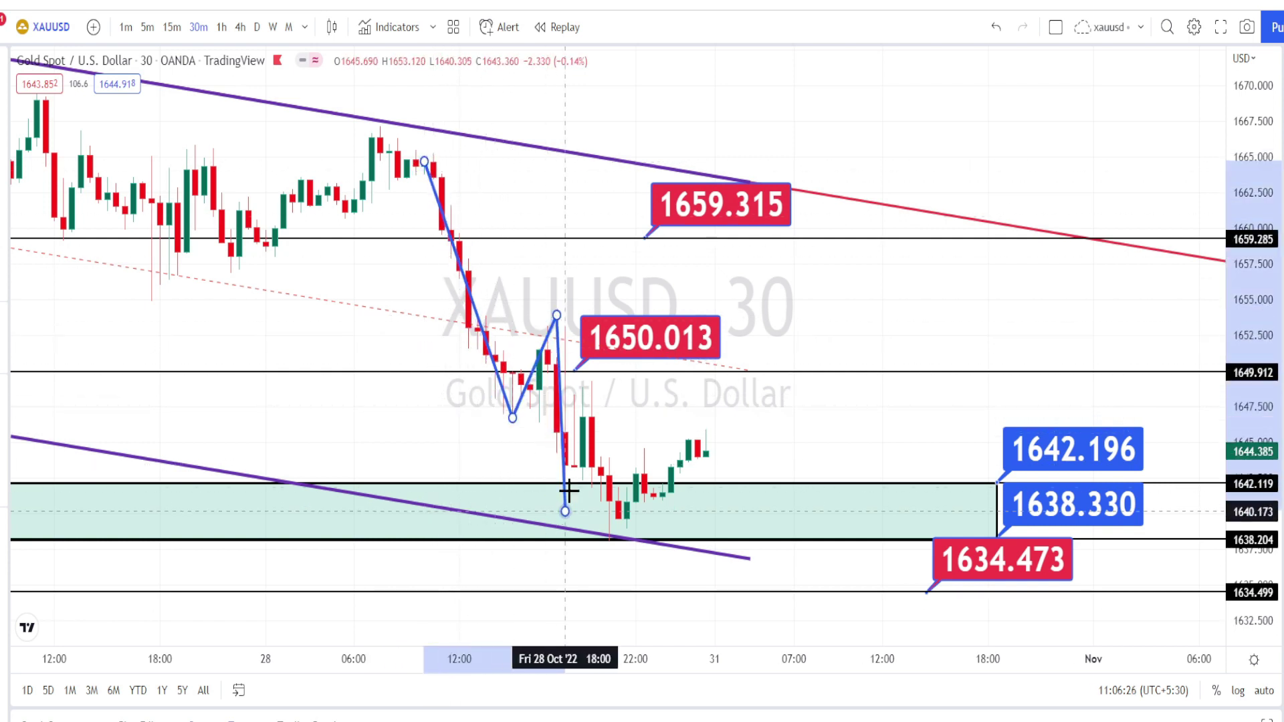
left_click(600, 386)
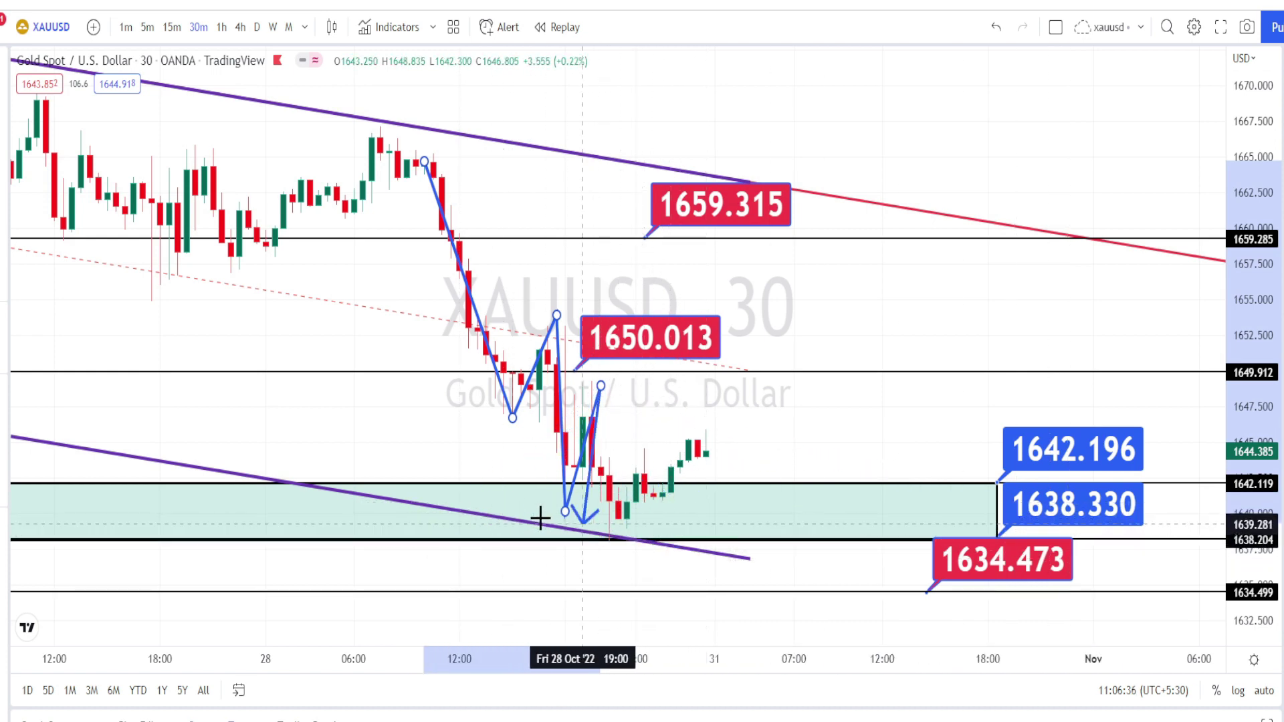
left_click(610, 533)
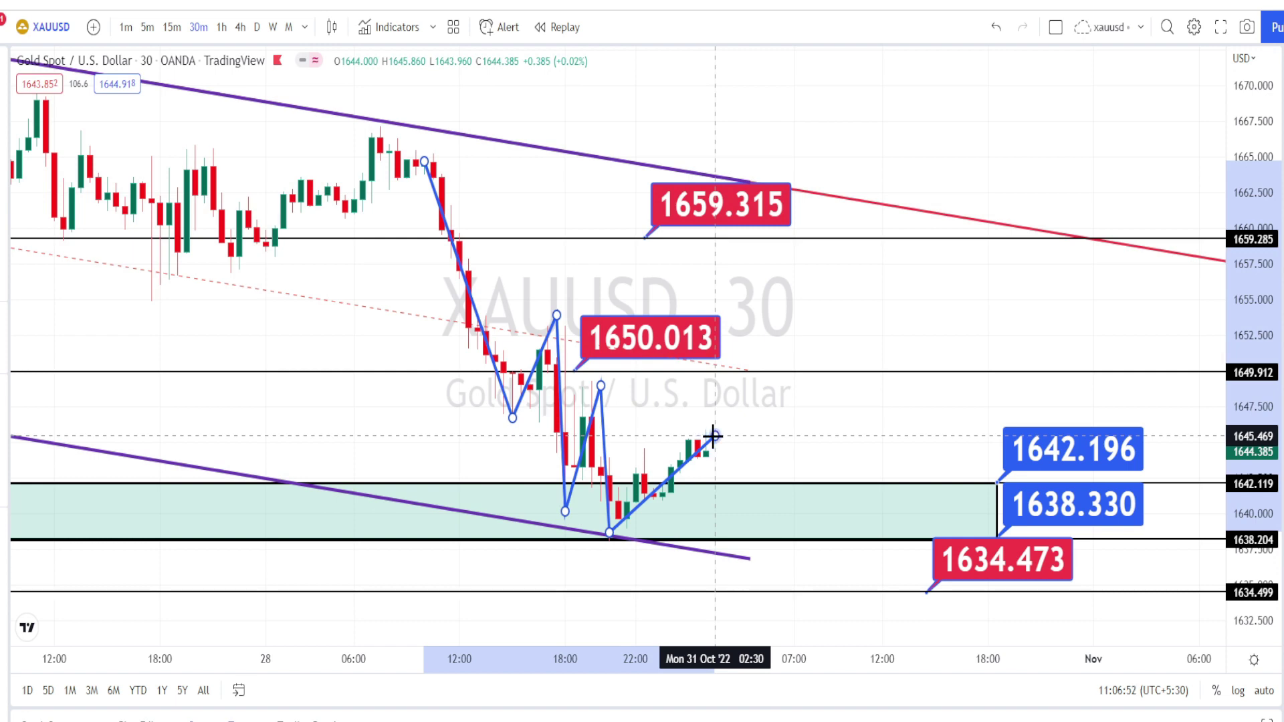
key("Escape")
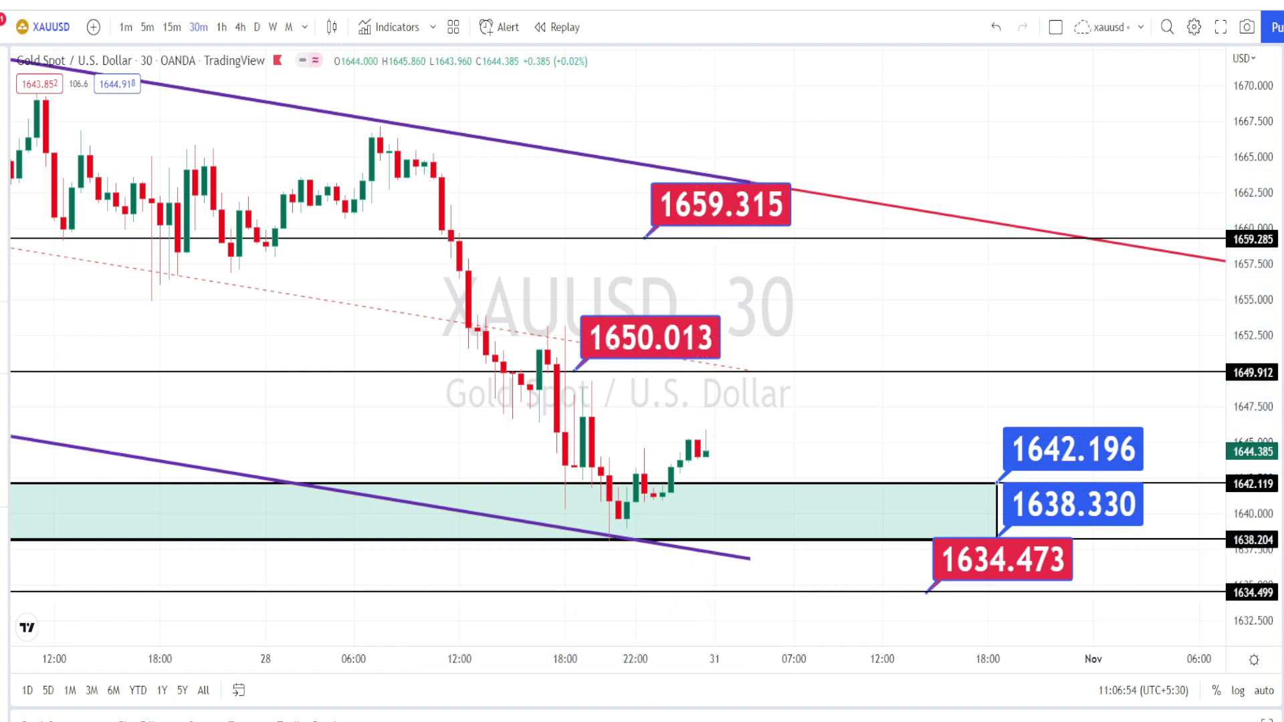
Step: Draw a red trendline from about 1653.7 down to about 1641.8 and trace the swings freehand to a rebound near 1649.9
left_click(487, 317)
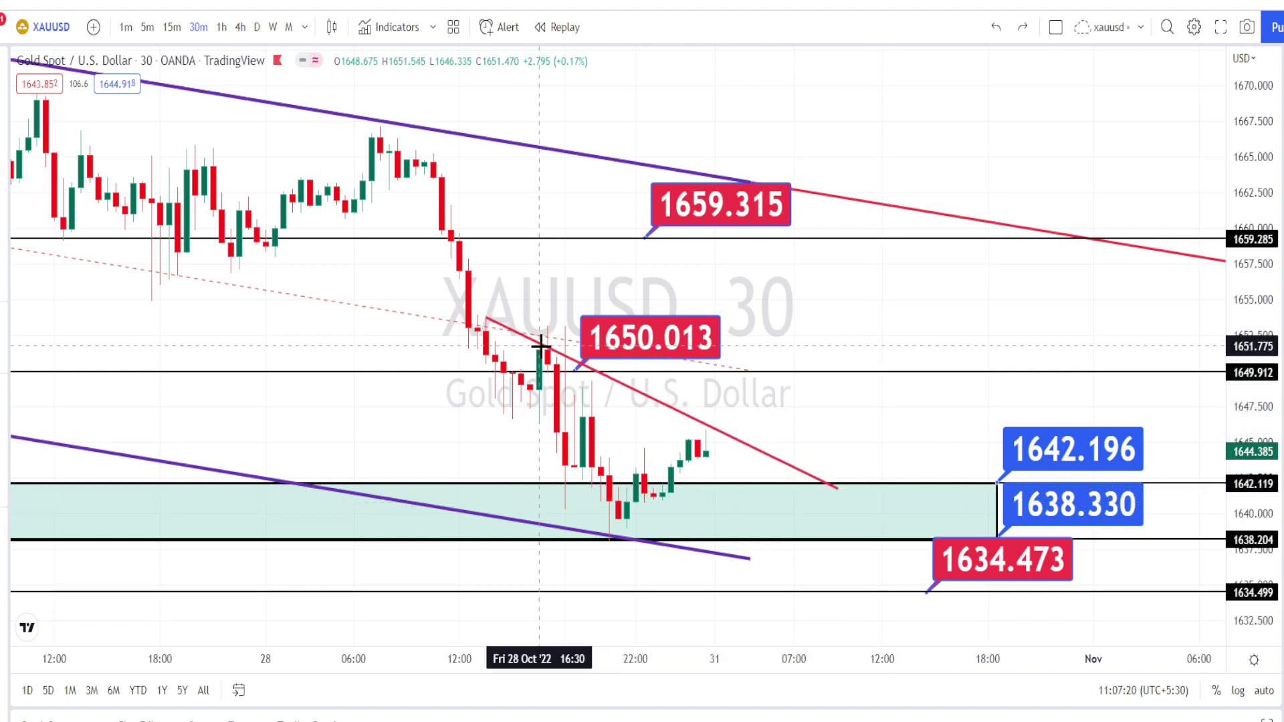
mouse_move(538, 349)
left_mouse_down()
mouse_move(570, 503)
mouse_move(599, 379)
mouse_move(632, 530)
mouse_move(695, 432)
mouse_move(714, 428)
mouse_move(696, 422)
mouse_move(747, 382)
left_mouse_up()
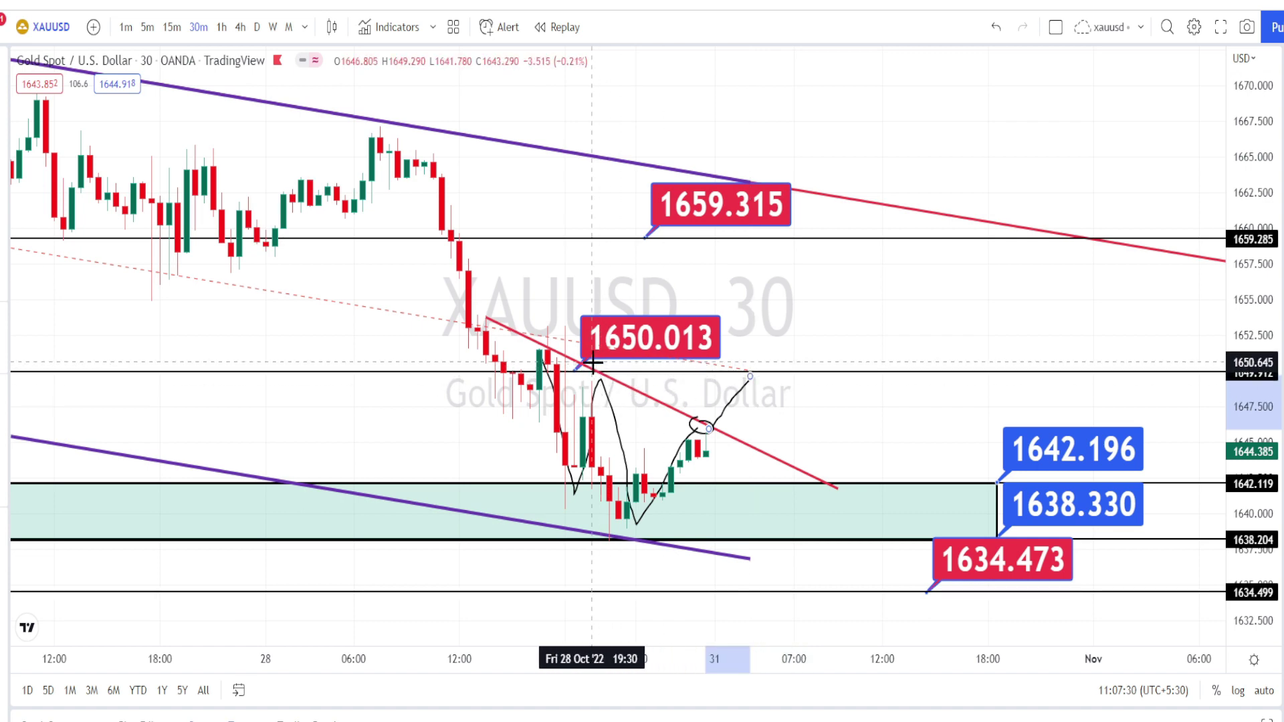
mouse_move(593, 364)
left_mouse_down()
mouse_move(636, 366)
mouse_move(654, 312)
mouse_move(615, 312)
mouse_move(584, 334)
mouse_move(601, 365)
mouse_move(671, 370)
left_mouse_up()
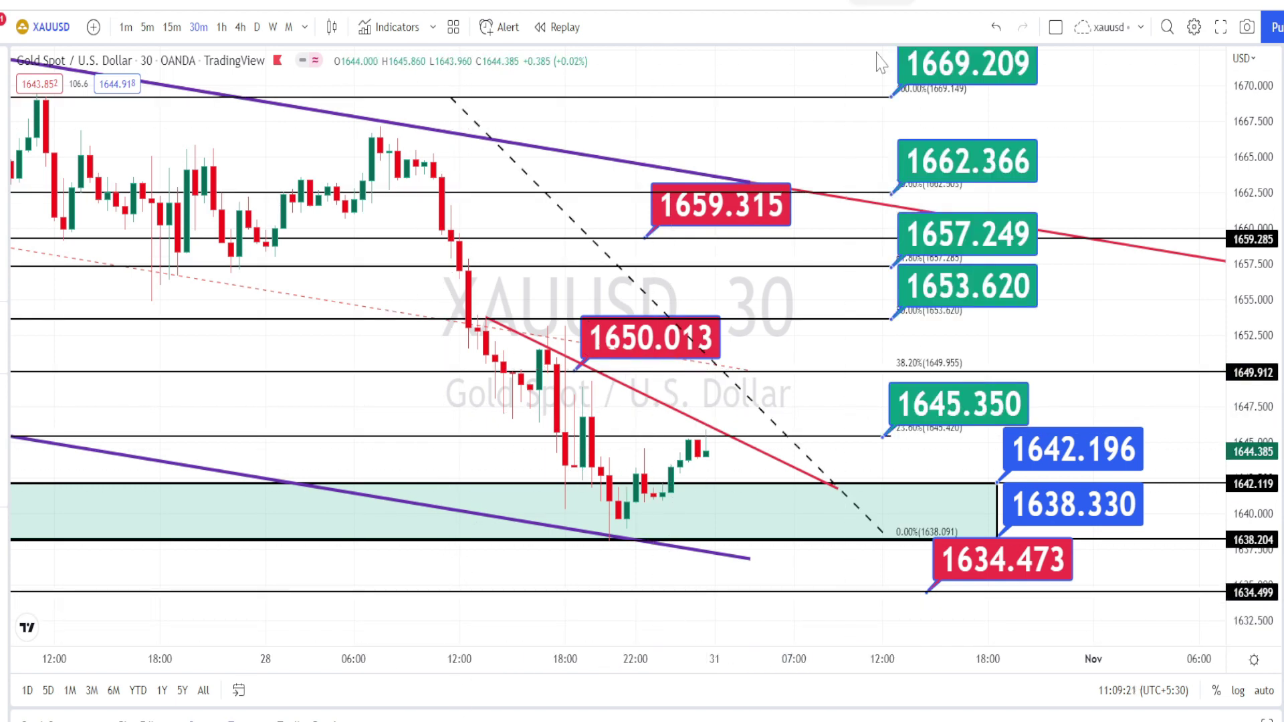
Step: Undo a trial vertical line from about 1670.8 to 1645.1 and circle the 1645.350 and 1642.196 labels freehand
left_click_drag(865, 74, 873, 442)
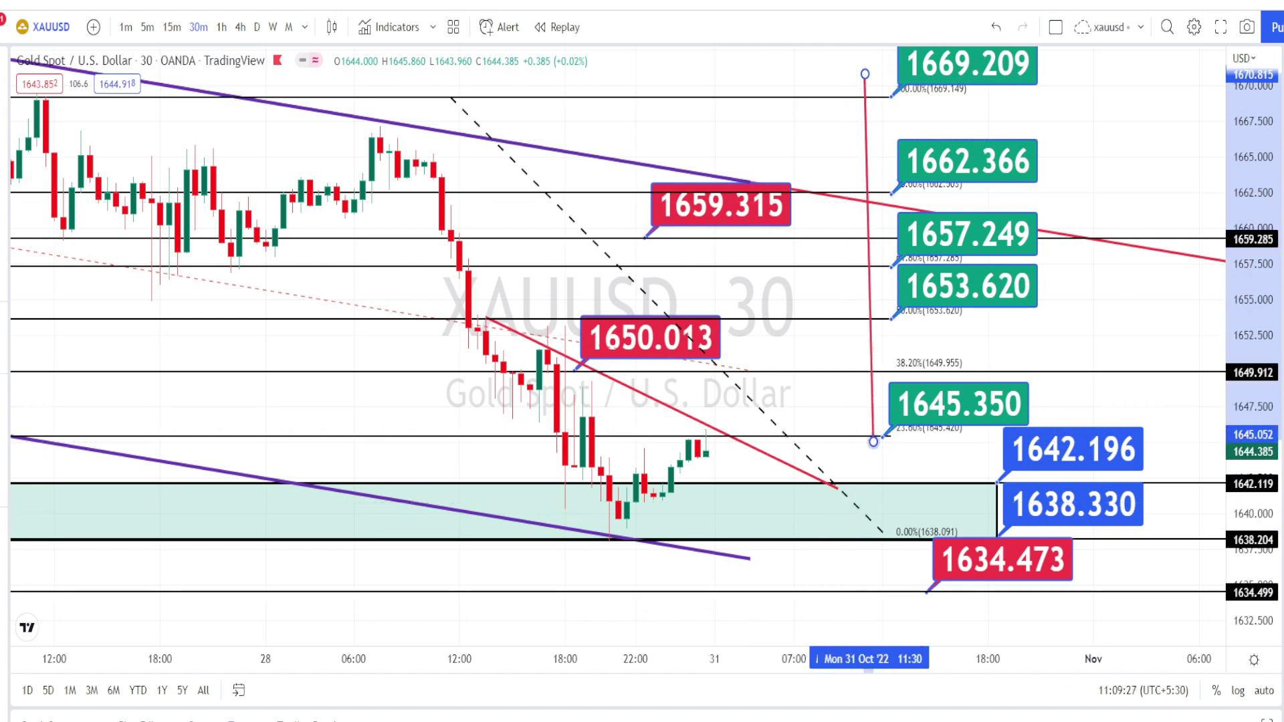
key("ctrl+z")
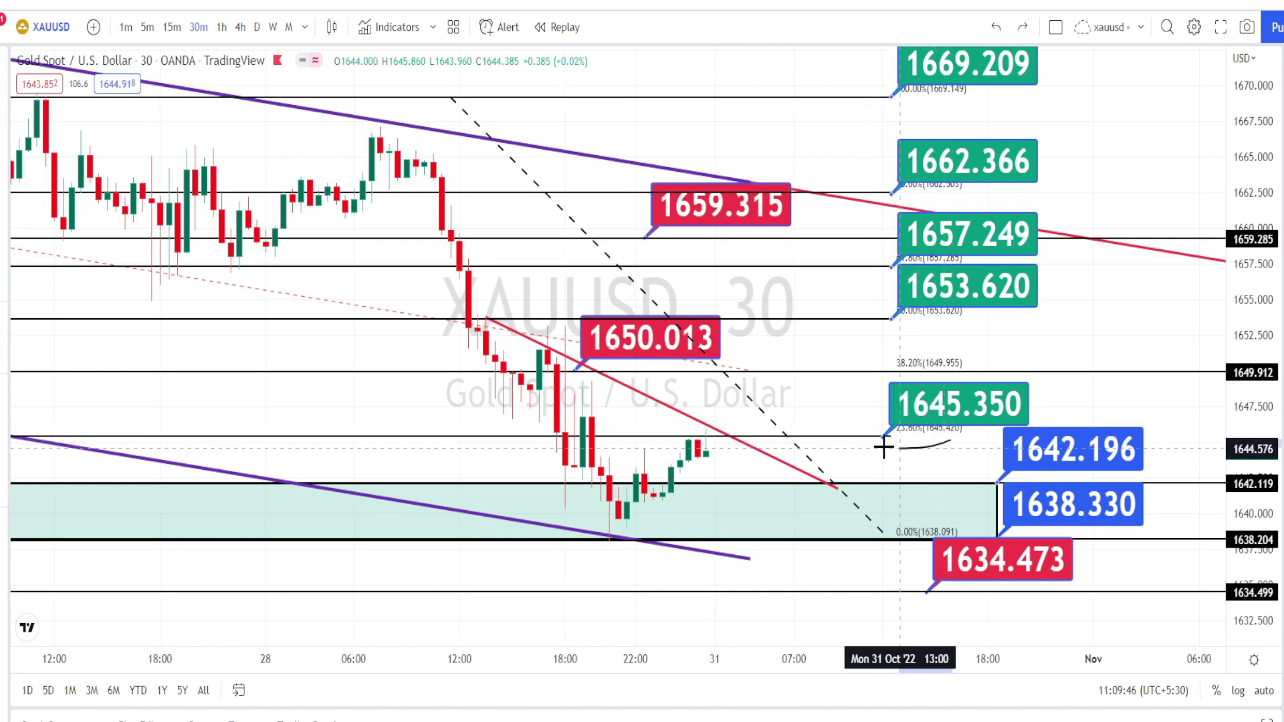
mouse_move(882, 444)
left_mouse_down()
mouse_move(912, 369)
mouse_move(965, 415)
mouse_move(945, 450)
mouse_move(1084, 468)
mouse_move(1023, 438)
mouse_move(988, 462)
left_mouse_up()
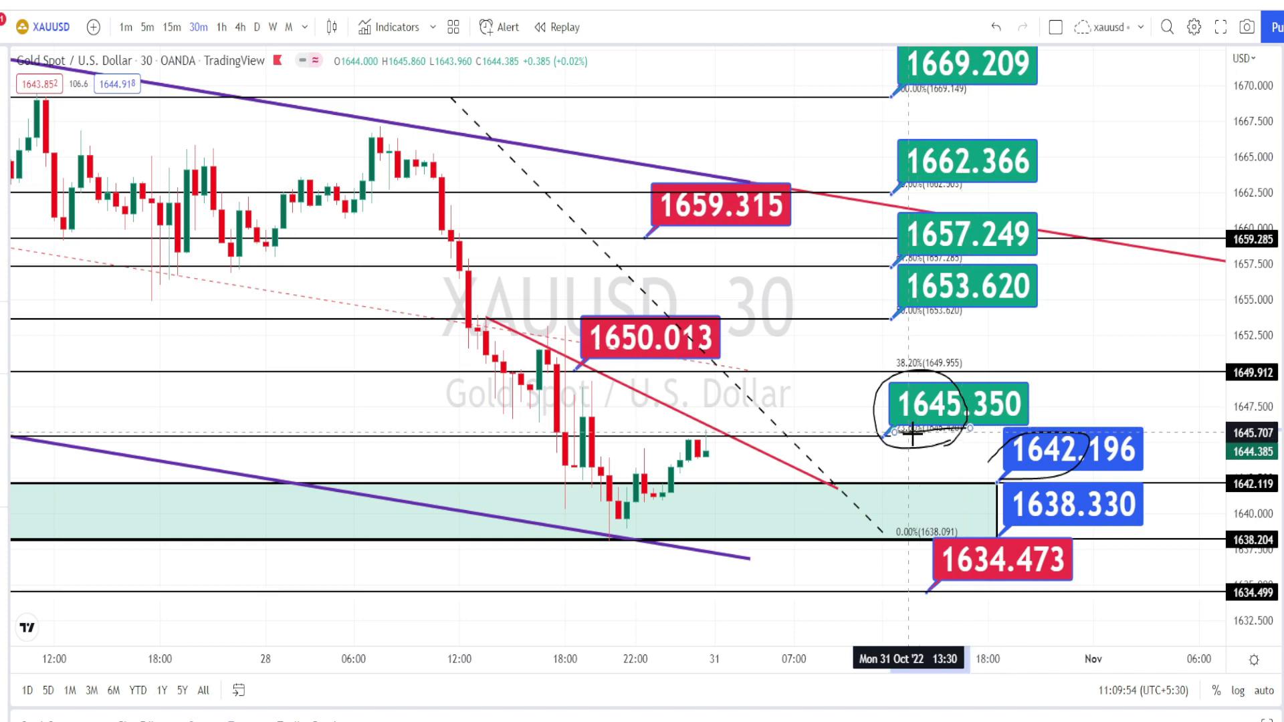
Step: Underline the upside targets 1650.013, 1653.620, 1657.249, 1659.315, 1662.366 and 1669.209 with freehand strokes
left_click(577, 364)
left_click(652, 365)
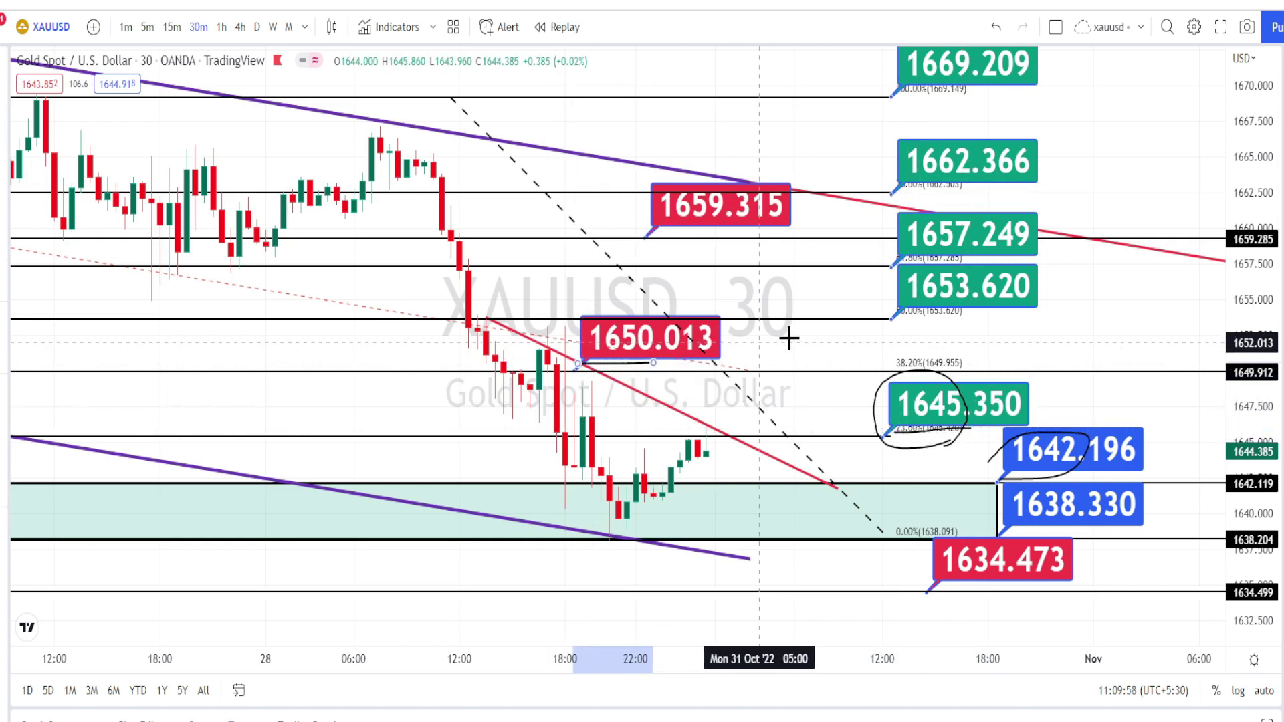
left_click(912, 322)
left_click(1006, 306)
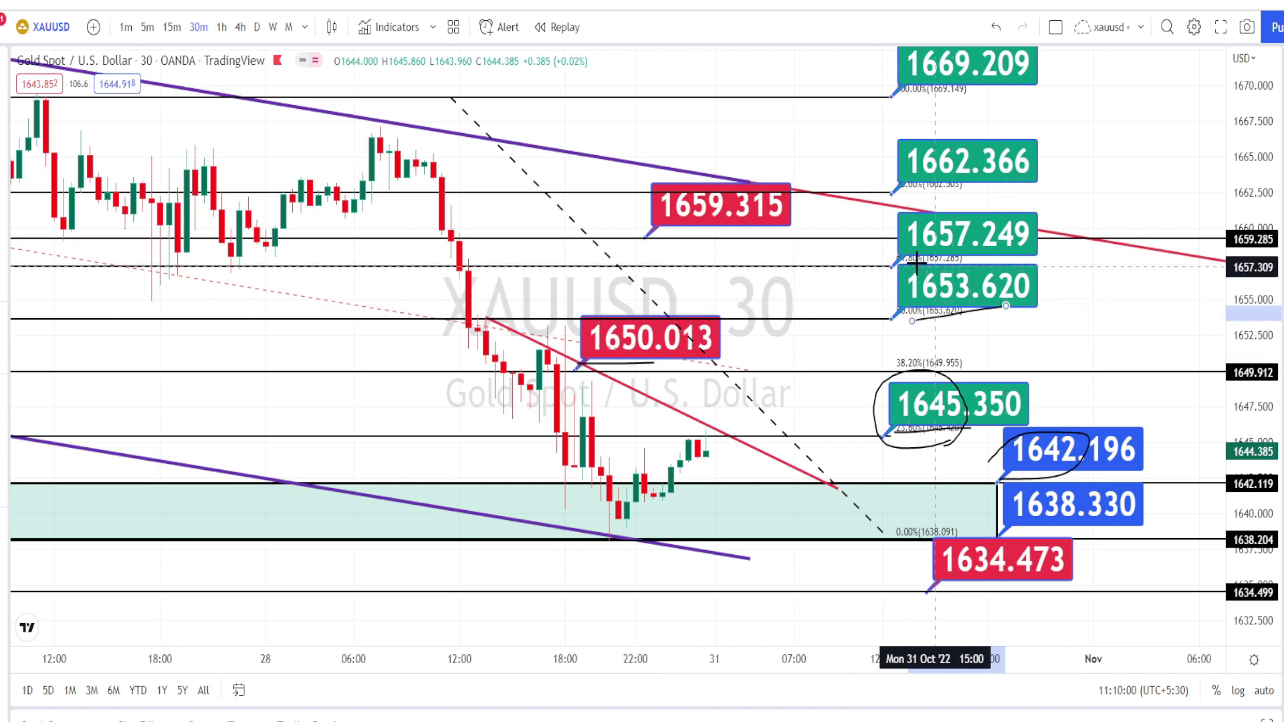
left_click(913, 261)
left_click(980, 257)
left_click(667, 234)
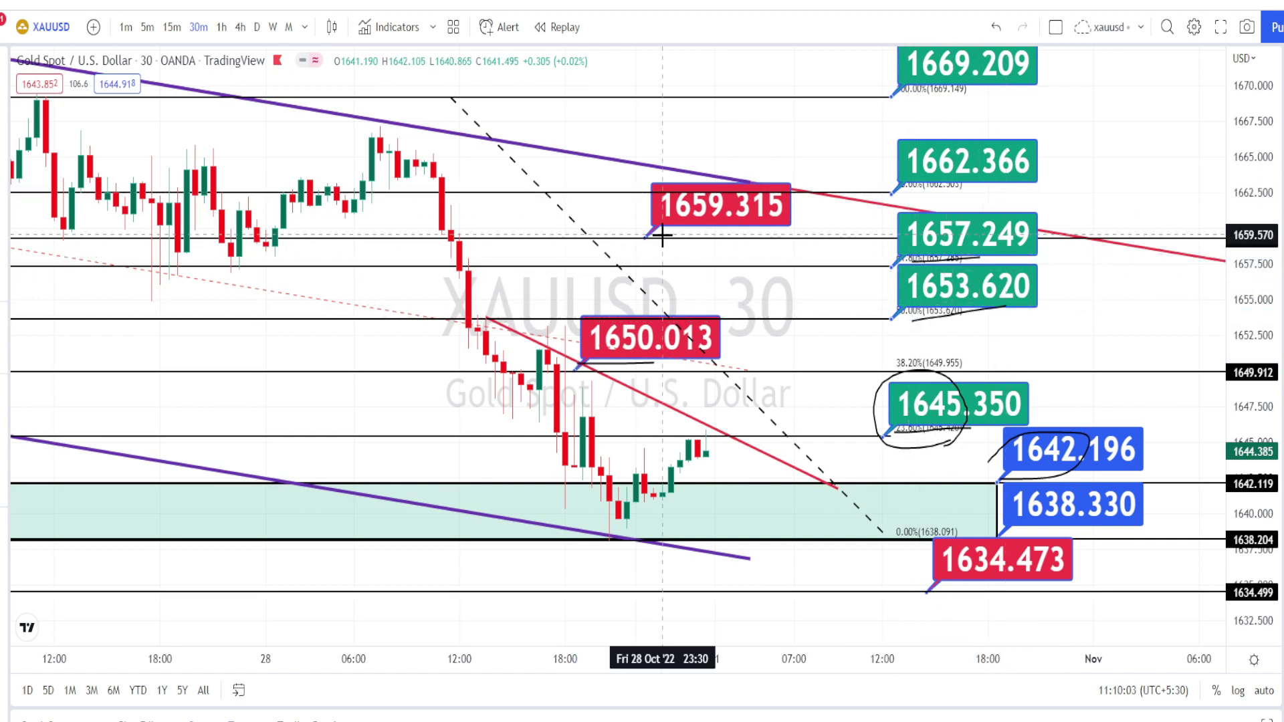
left_click(725, 232)
left_click(903, 187)
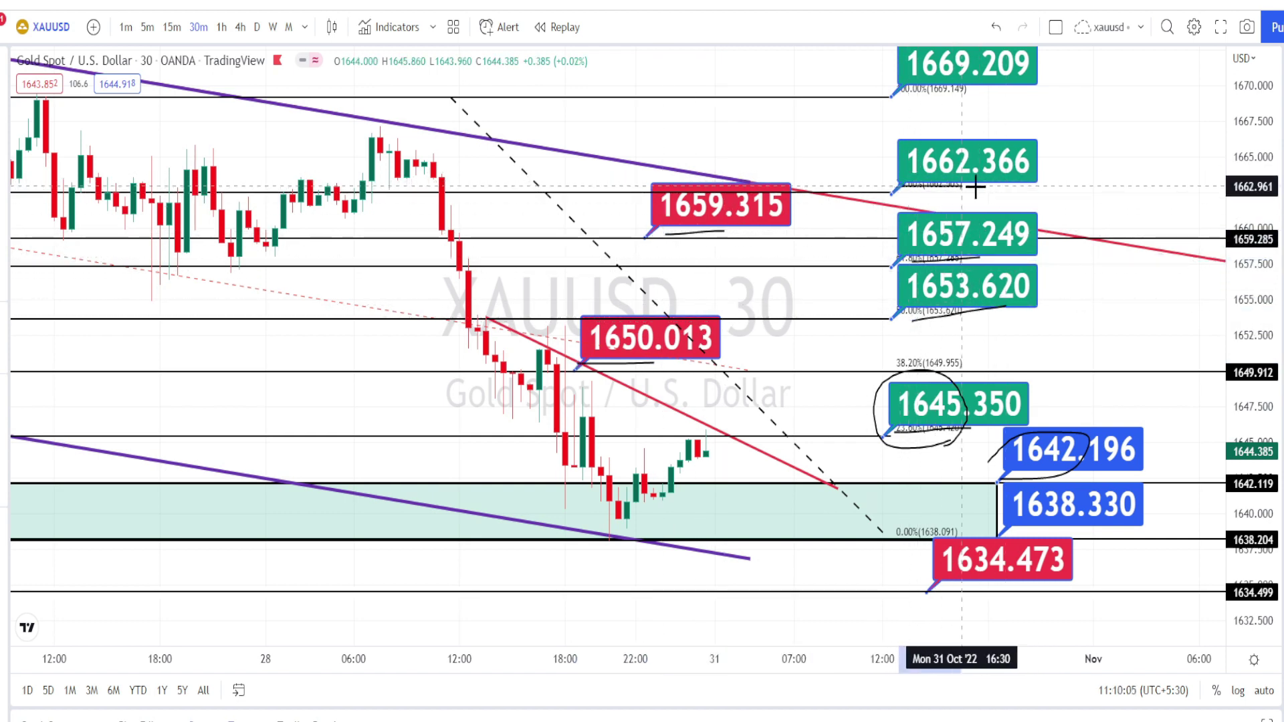
left_click(980, 186)
left_click(903, 99)
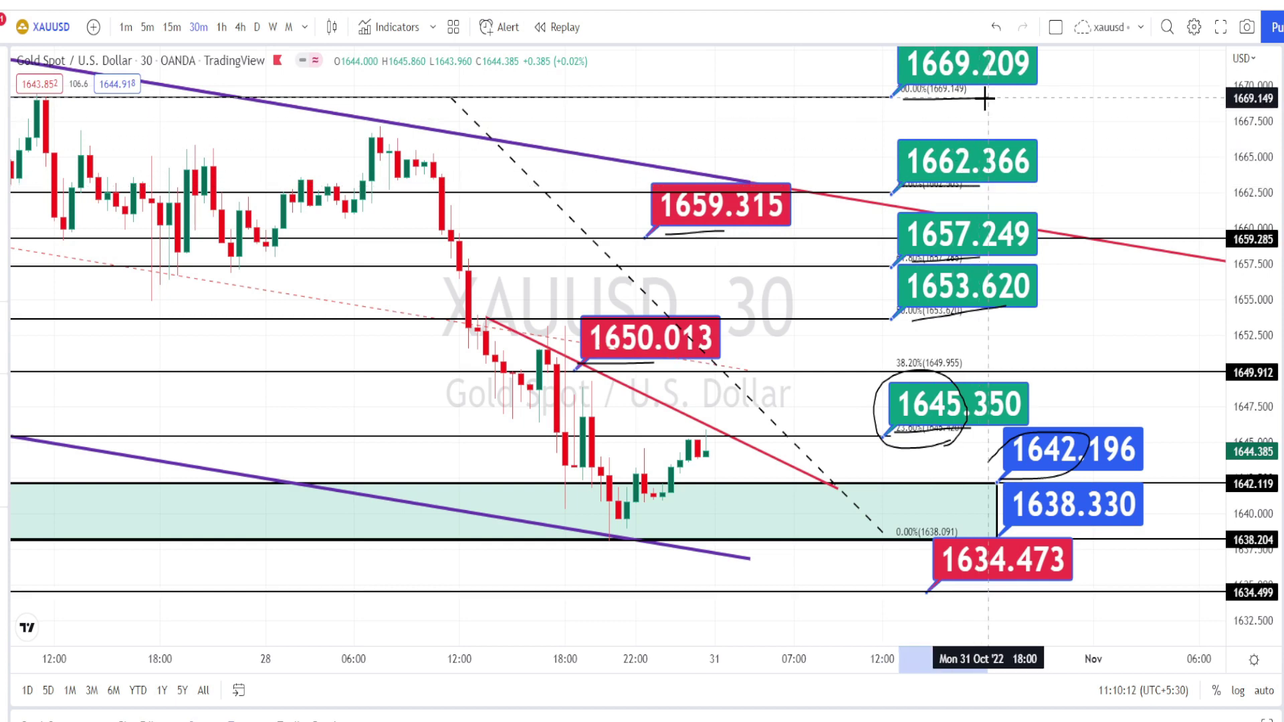
left_click(987, 99)
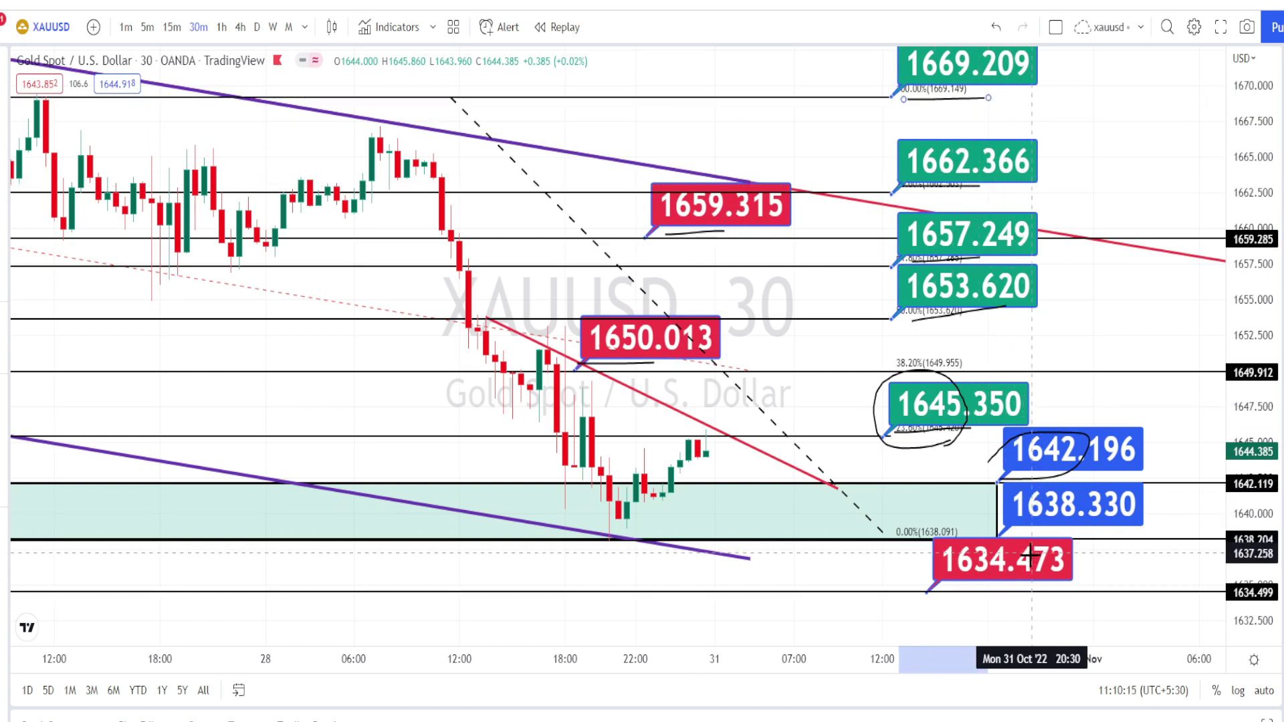
Step: Underline the downside levels 1642.196, 1638.330 and 1634.473 and sketch a short downward arrow around the 1634.499 line
left_click(1001, 479)
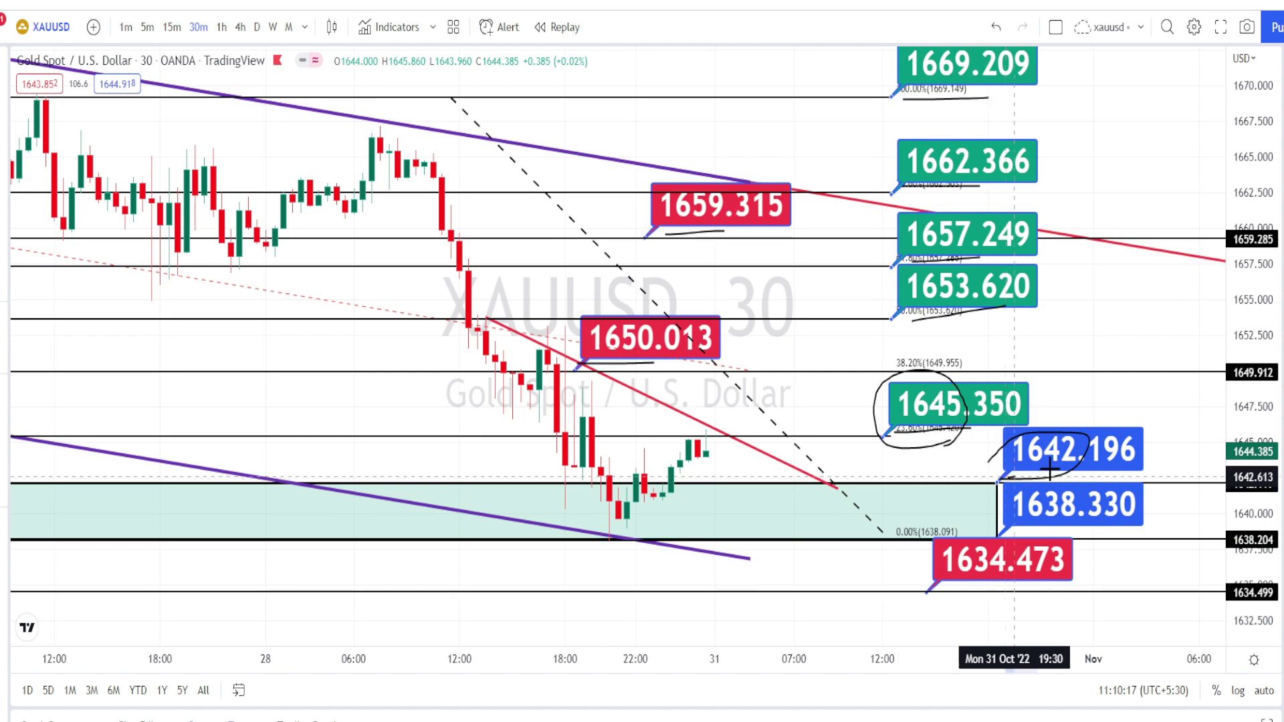
left_click(1076, 466)
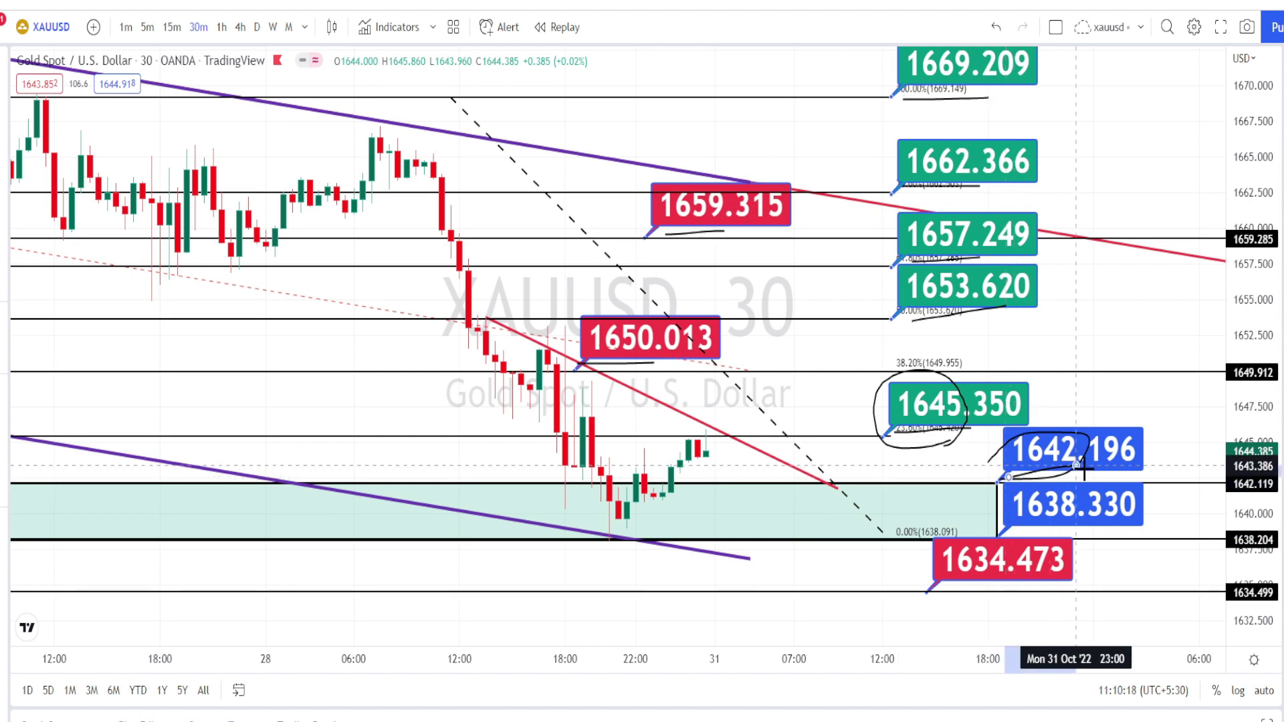
left_click(1001, 533)
left_click(1085, 520)
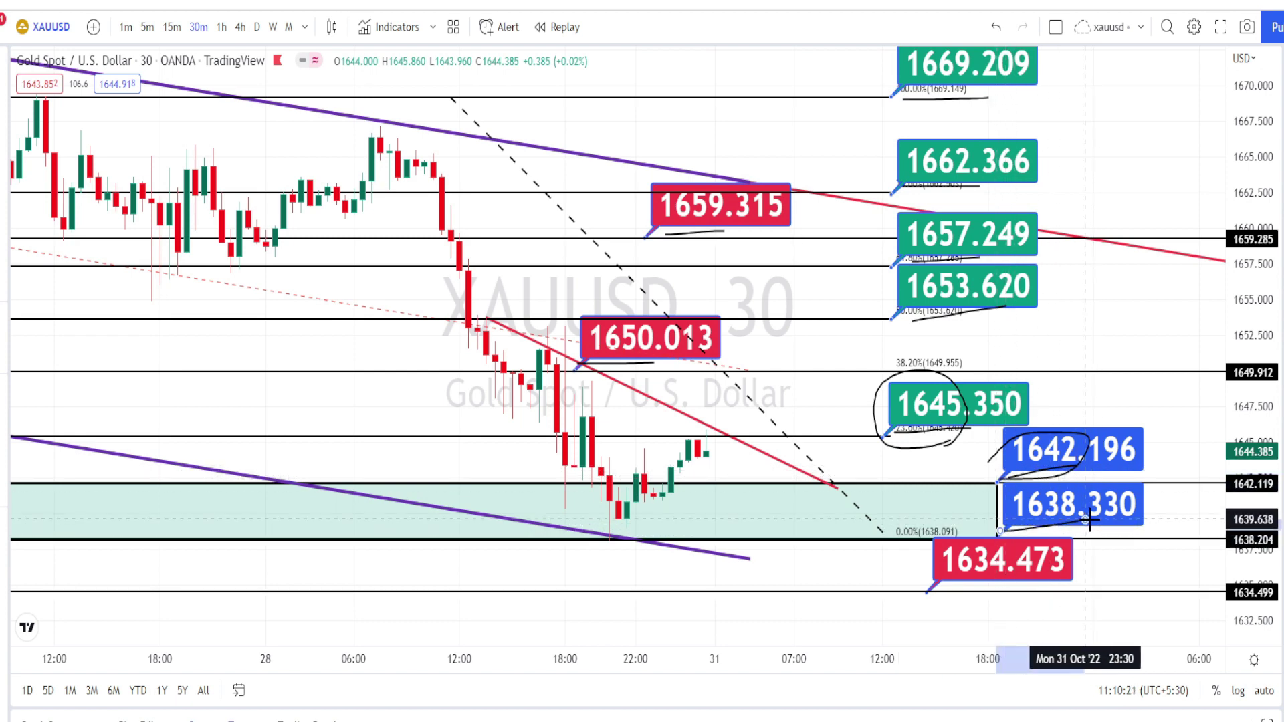
left_click(938, 590)
left_click(1076, 569)
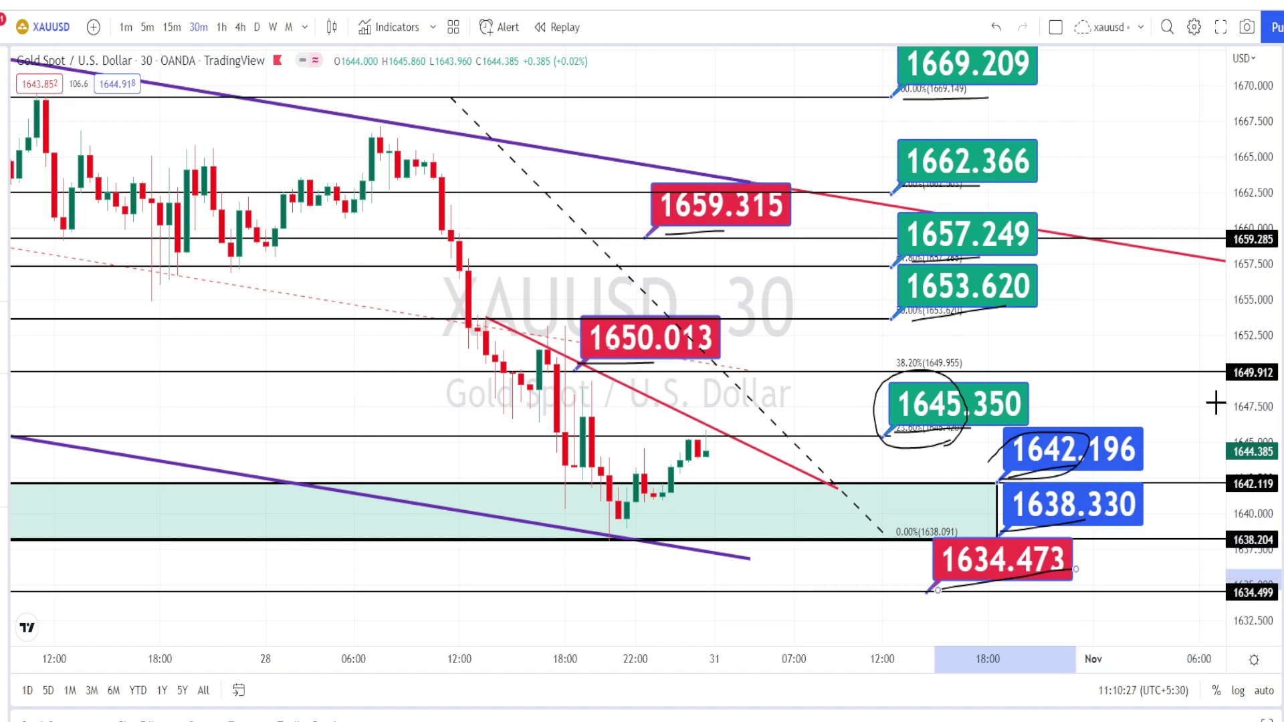
left_click(822, 574)
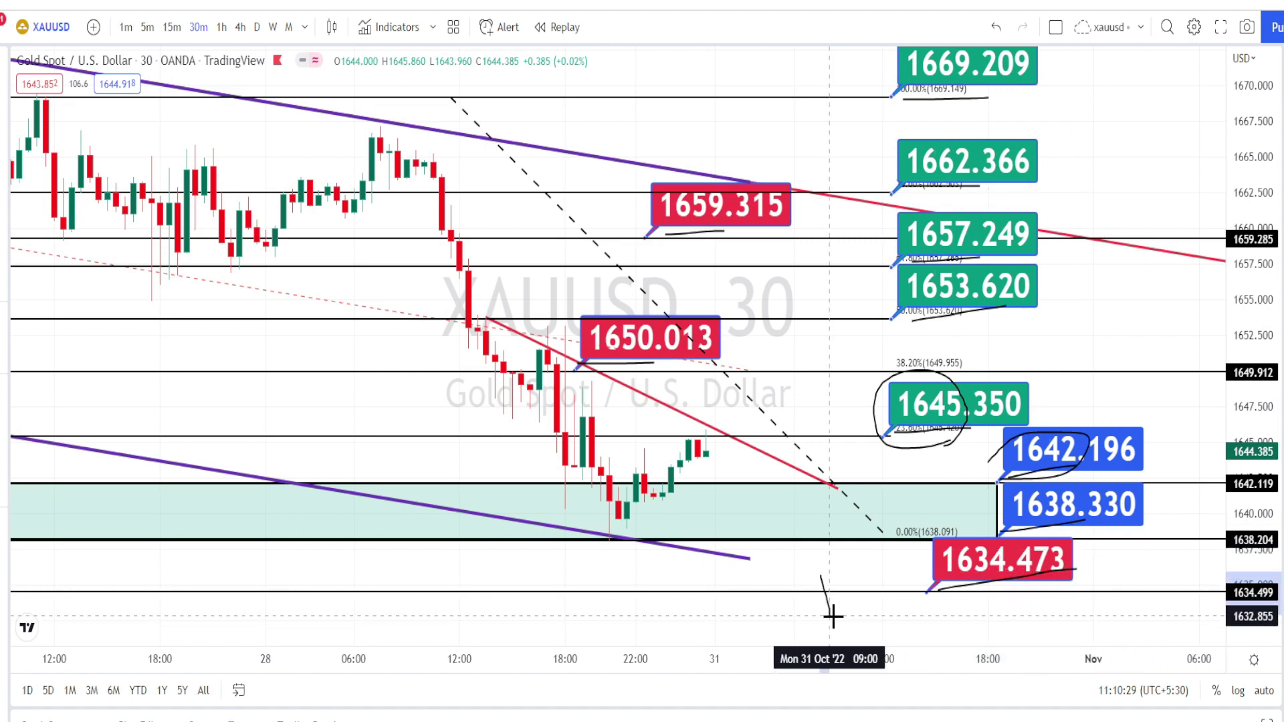
mouse_move(833, 616)
left_mouse_down()
mouse_move(817, 616)
mouse_move(829, 628)
mouse_move(854, 600)
left_mouse_up()
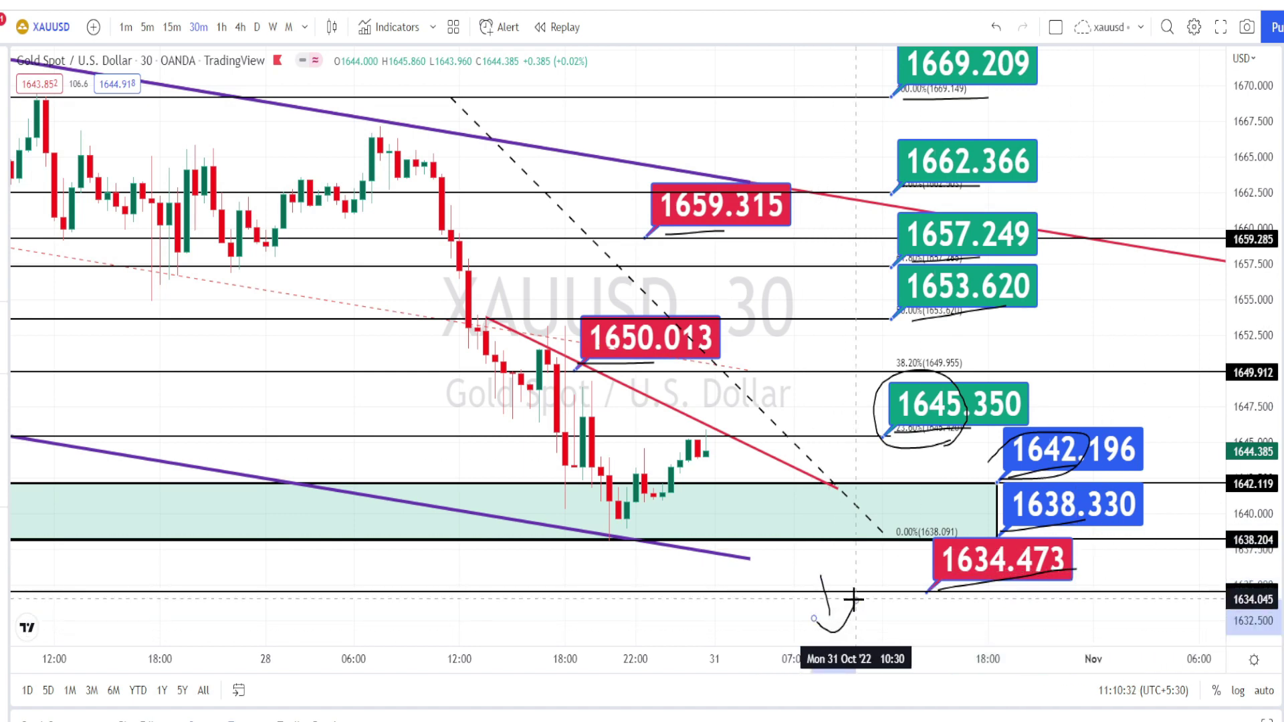
key("Escape")
Step: Draw an arrowed path from about 1652.5 down to 1638.2, up through the trendline at about 1645.6 and on to about 1661.4
left_click(539, 334)
left_click(627, 535)
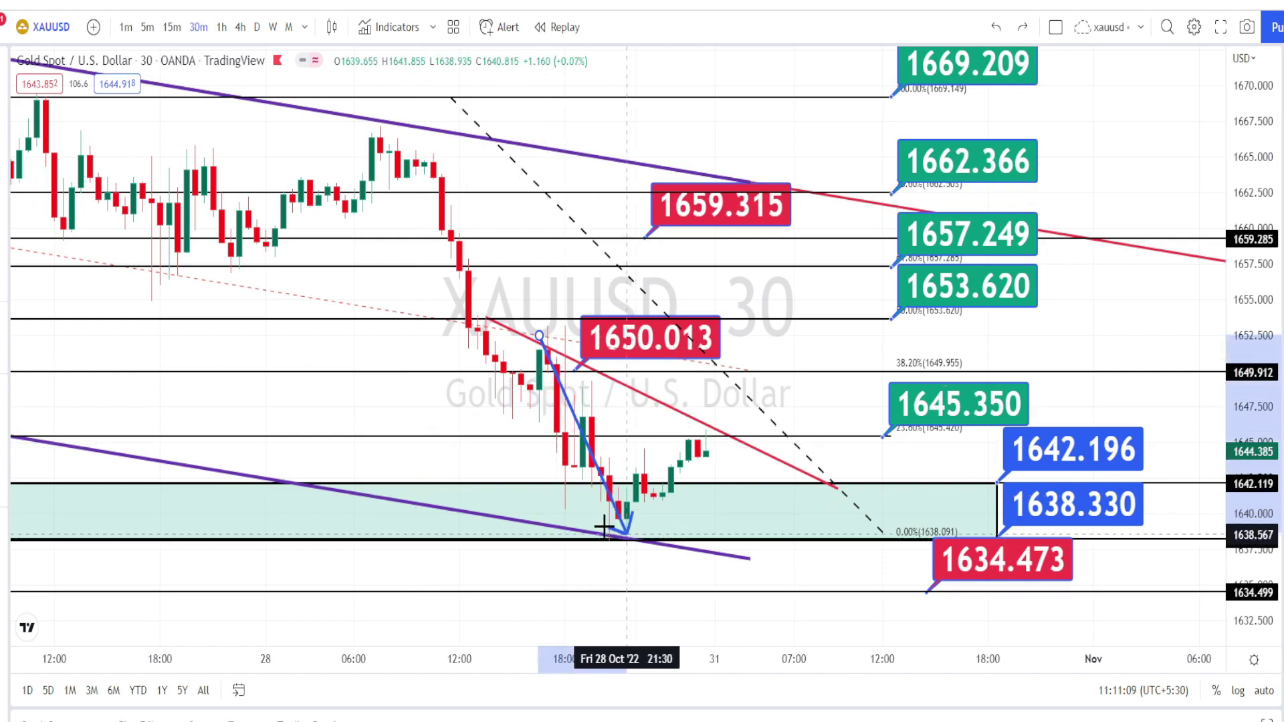
left_click(637, 539)
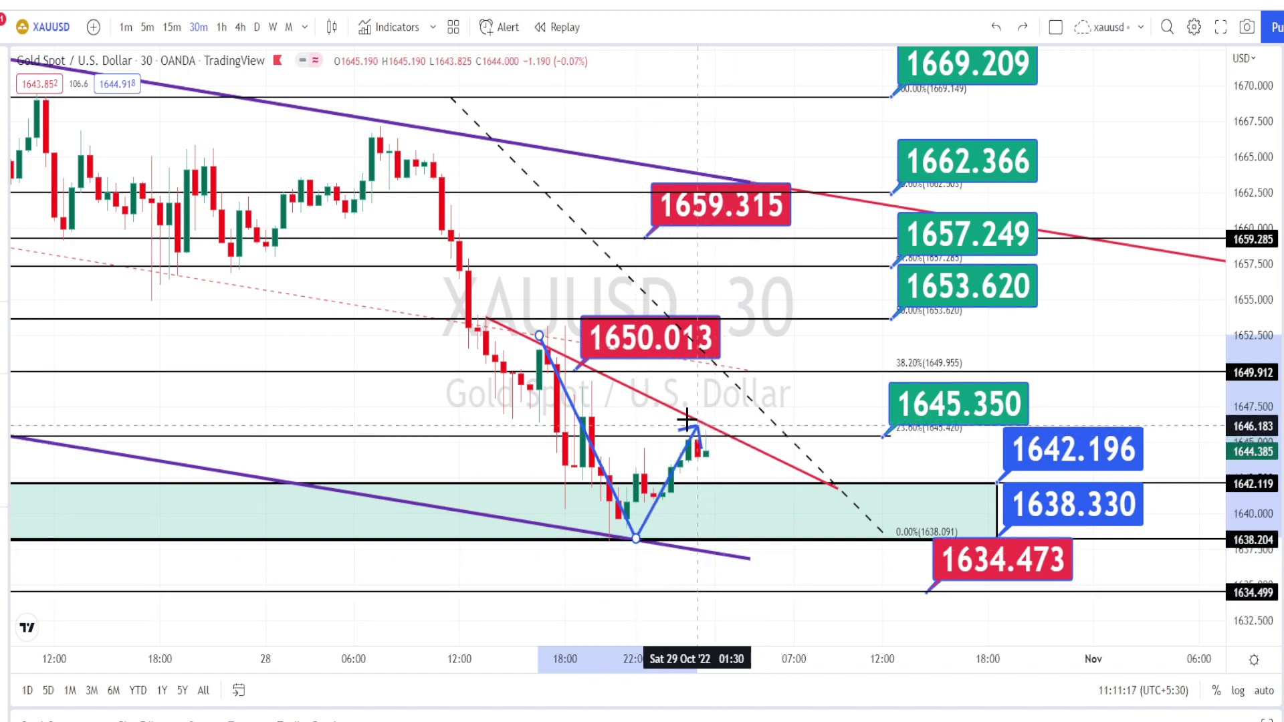
key("Escape")
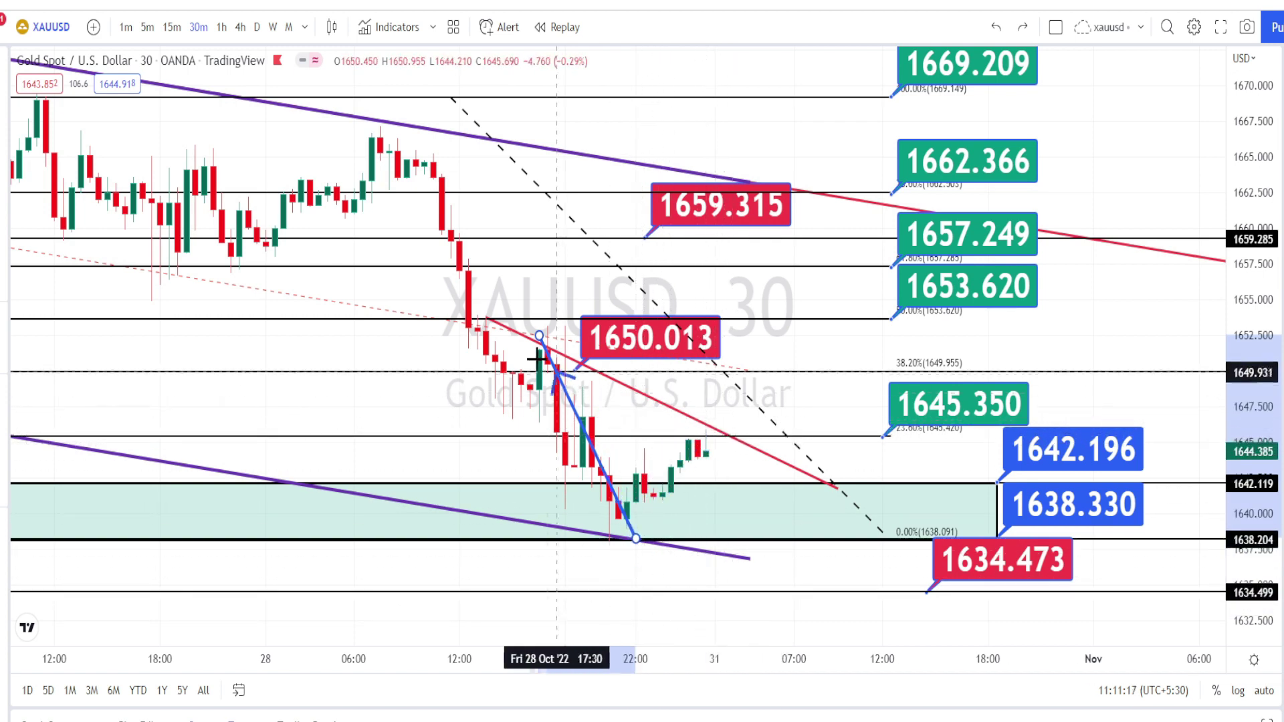
left_click(715, 434)
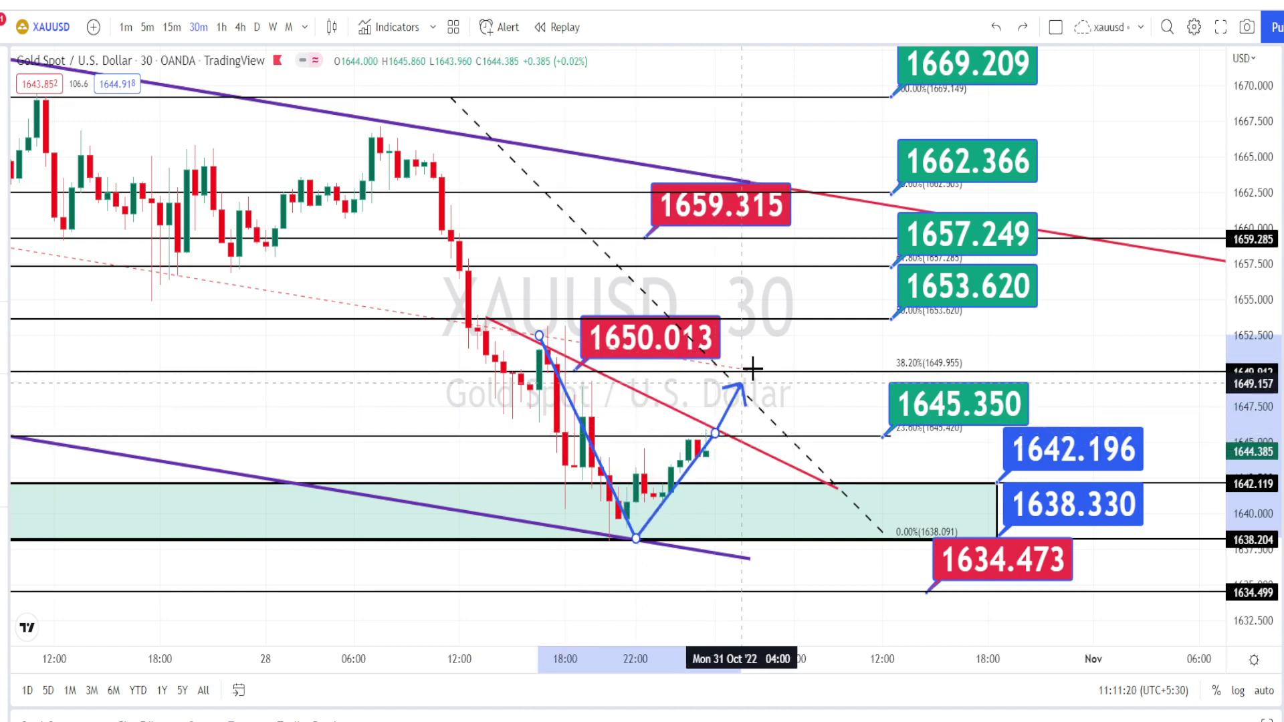
double_click(862, 208)
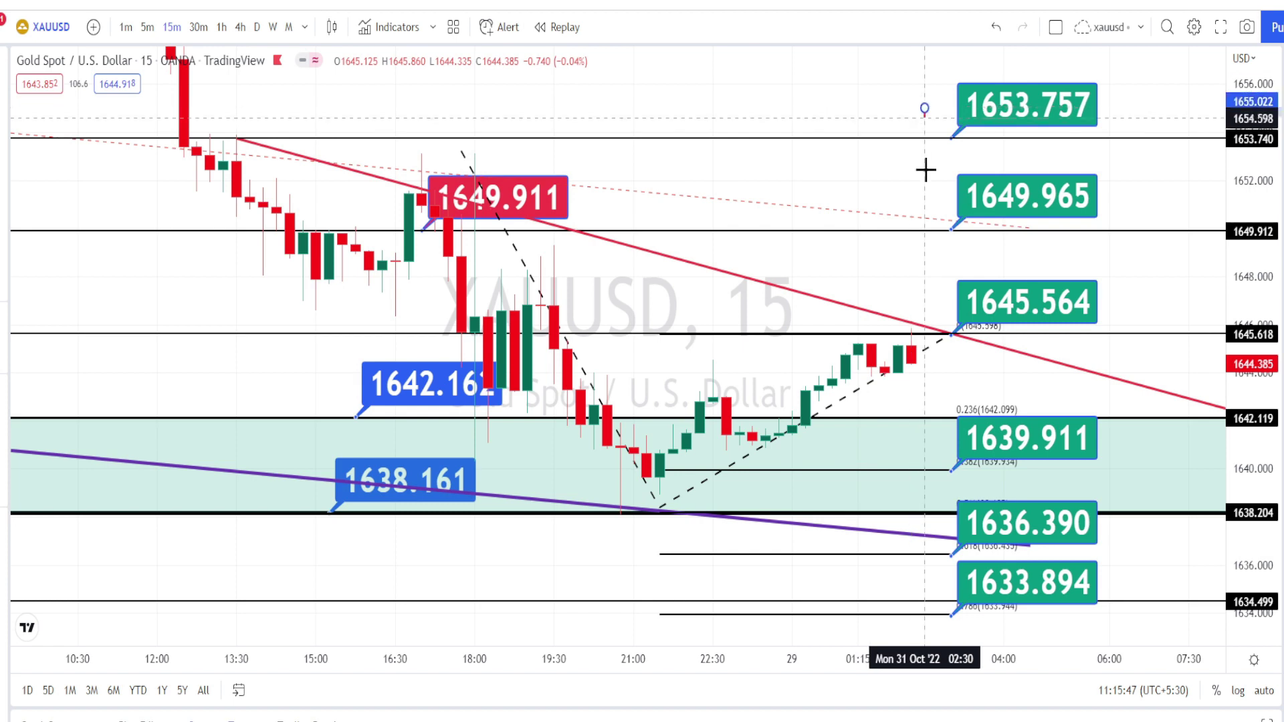
Step: Draw a vertical red line on the 15-minute chart at 31 October 02:30 from about 1655.0 down to about 1634.3
left_click_drag(925, 170, 928, 608)
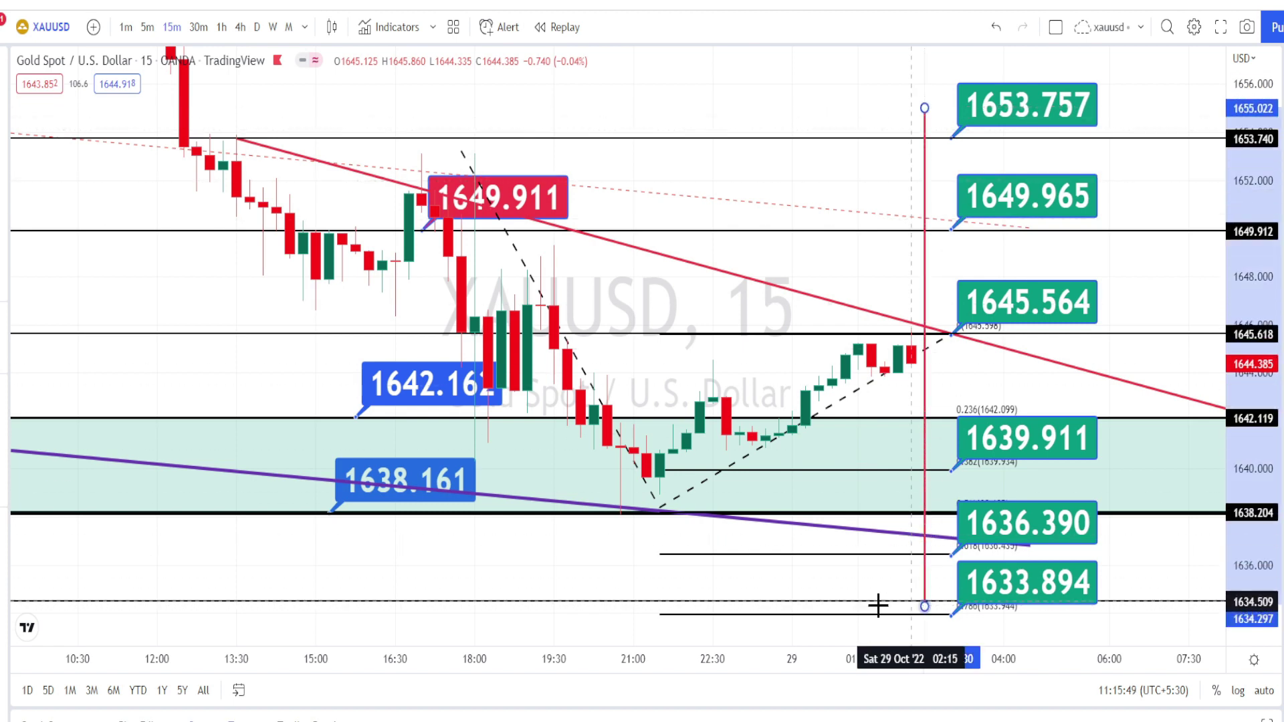
left_click(656, 616)
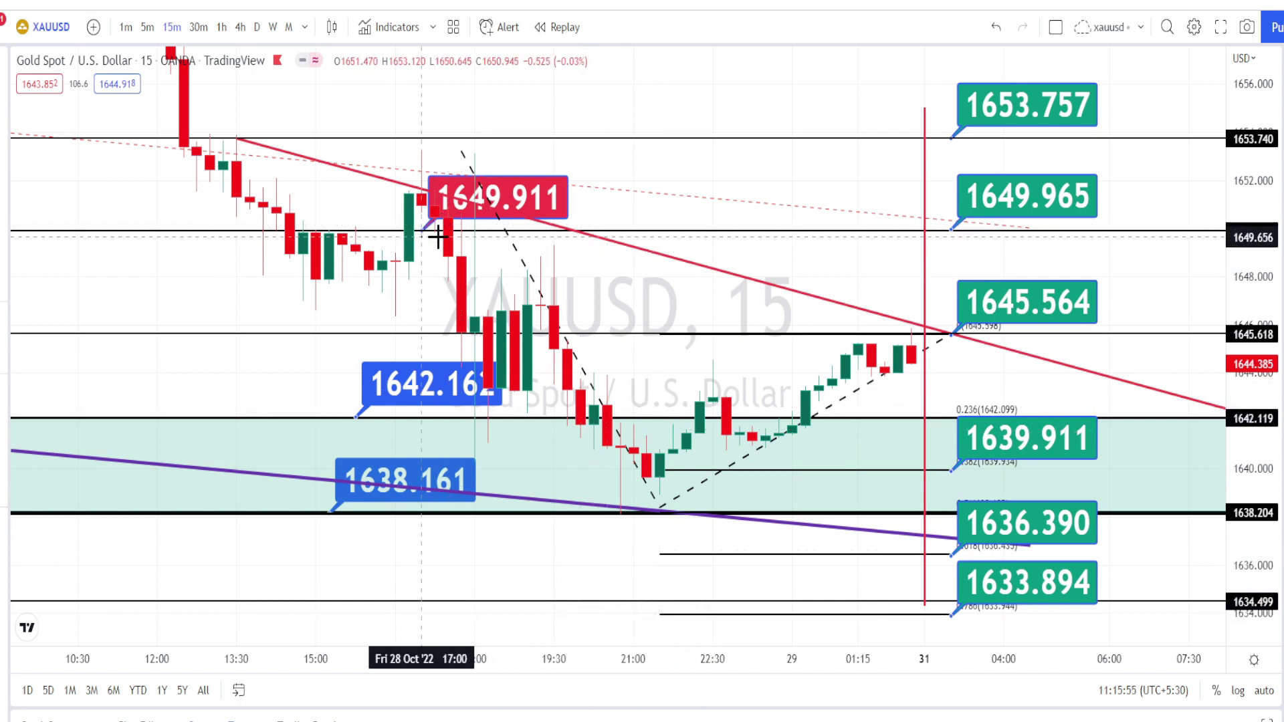
Step: Circle the 1649.911, 1642.162, 1638.161 and 1645.564 labels freehand, circling 1642.162 a second time
mouse_move(461, 169)
left_mouse_down()
mouse_move(482, 164)
mouse_move(535, 197)
mouse_move(436, 244)
left_mouse_up()
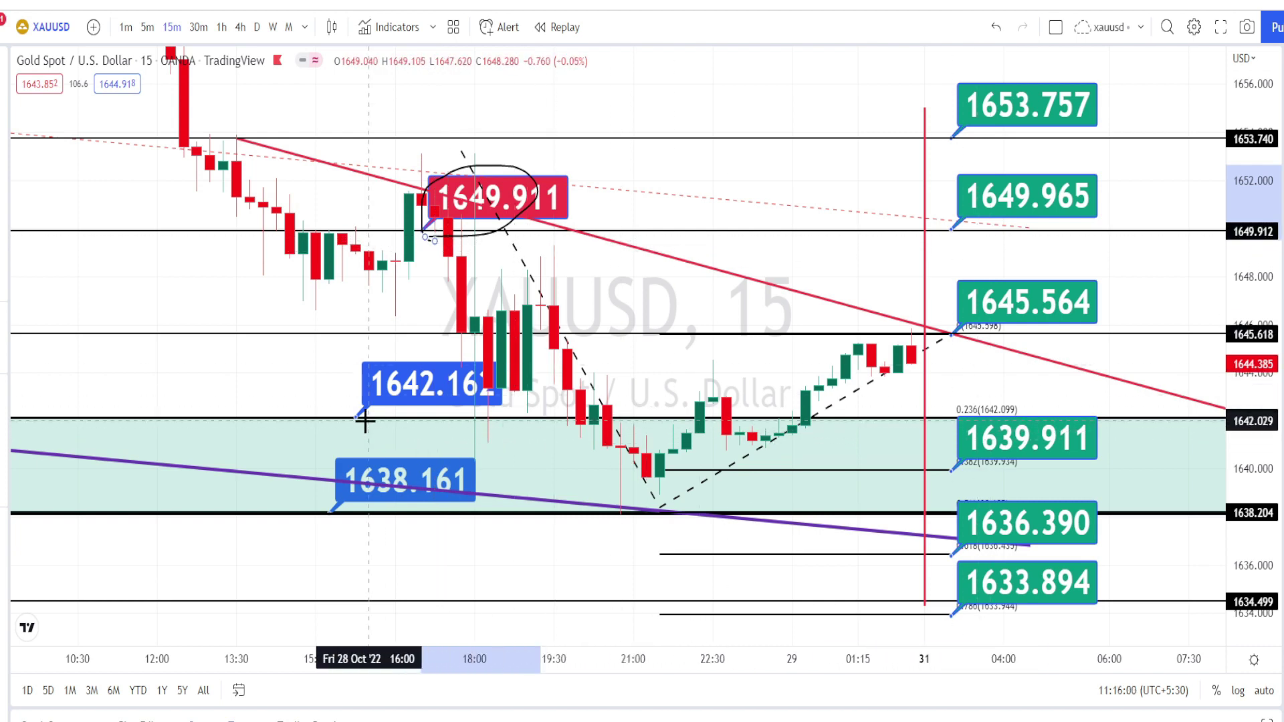
mouse_move(364, 420)
left_mouse_down()
mouse_move(424, 430)
mouse_move(428, 351)
mouse_move(369, 406)
left_mouse_up()
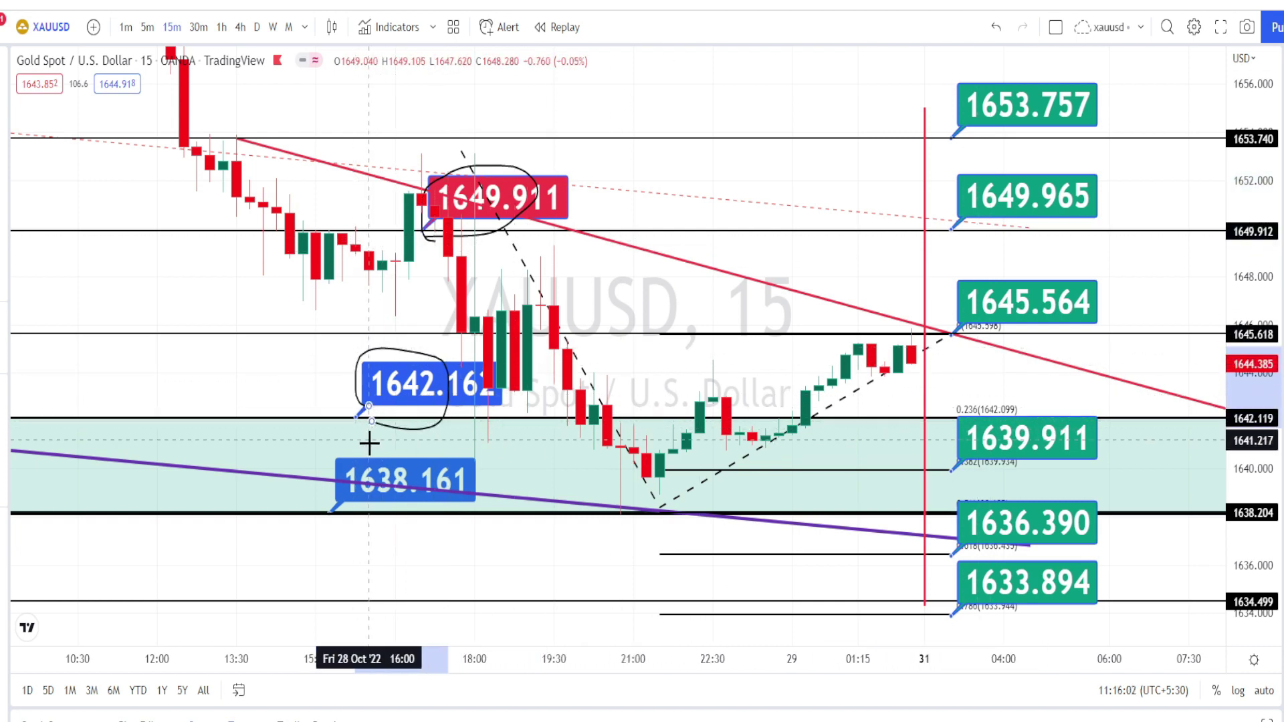
left_click_drag(358, 451, 329, 490)
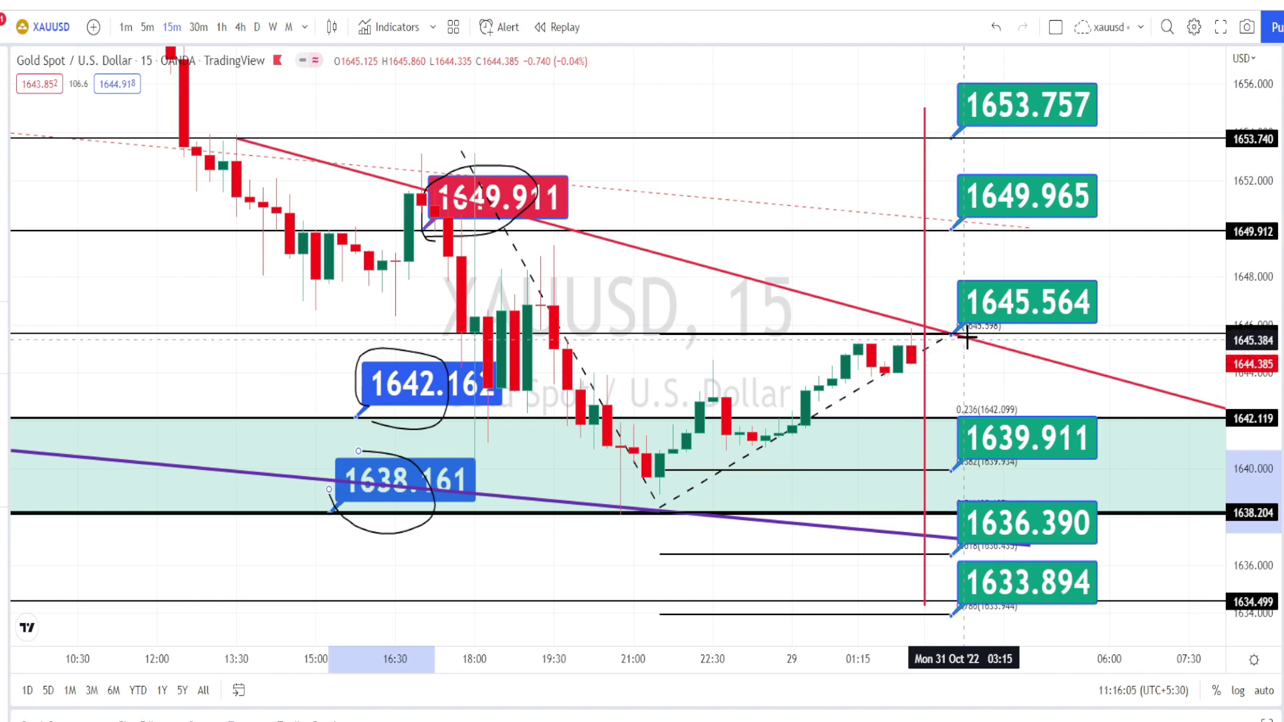
mouse_move(966, 335)
left_mouse_down()
mouse_move(983, 287)
mouse_move(1057, 284)
mouse_move(961, 328)
left_mouse_up()
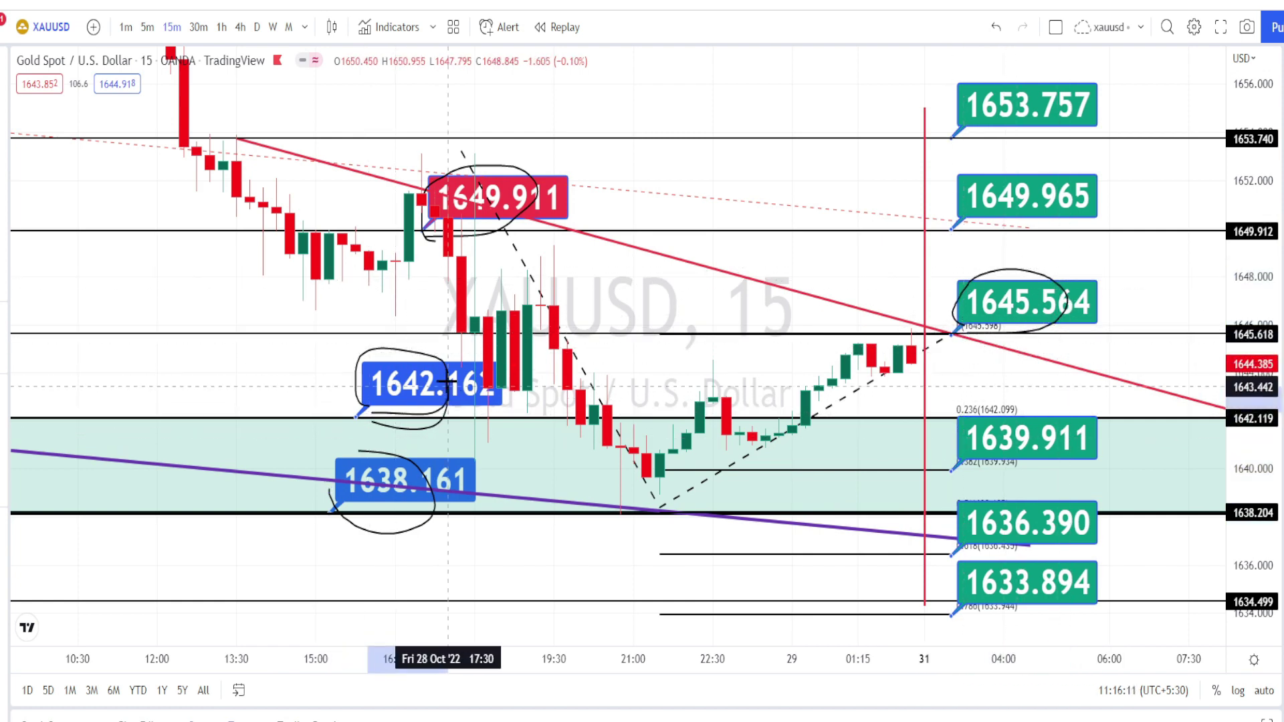
left_click_drag(359, 363, 372, 412)
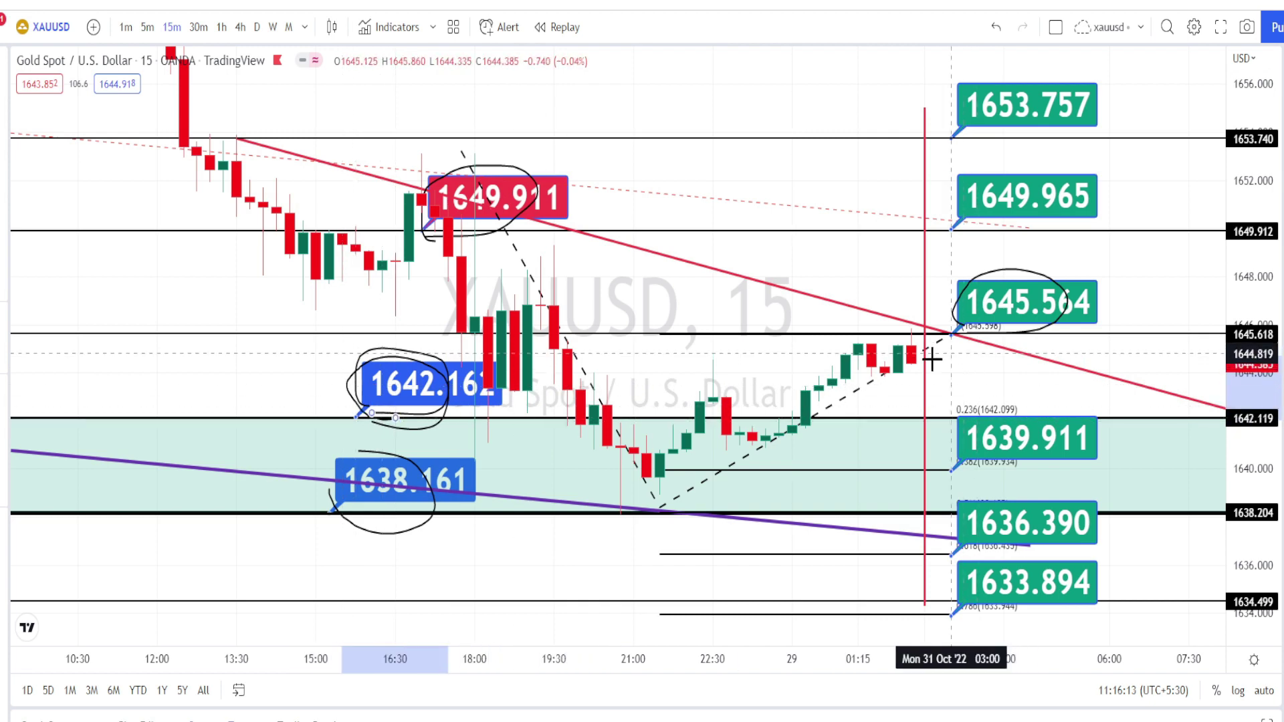
Step: Sketch a downward arrow from about 1645.4 to about 1642.1 and circle the downside targets 1639.911, 1636.390 and 1633.894
left_click(911, 338)
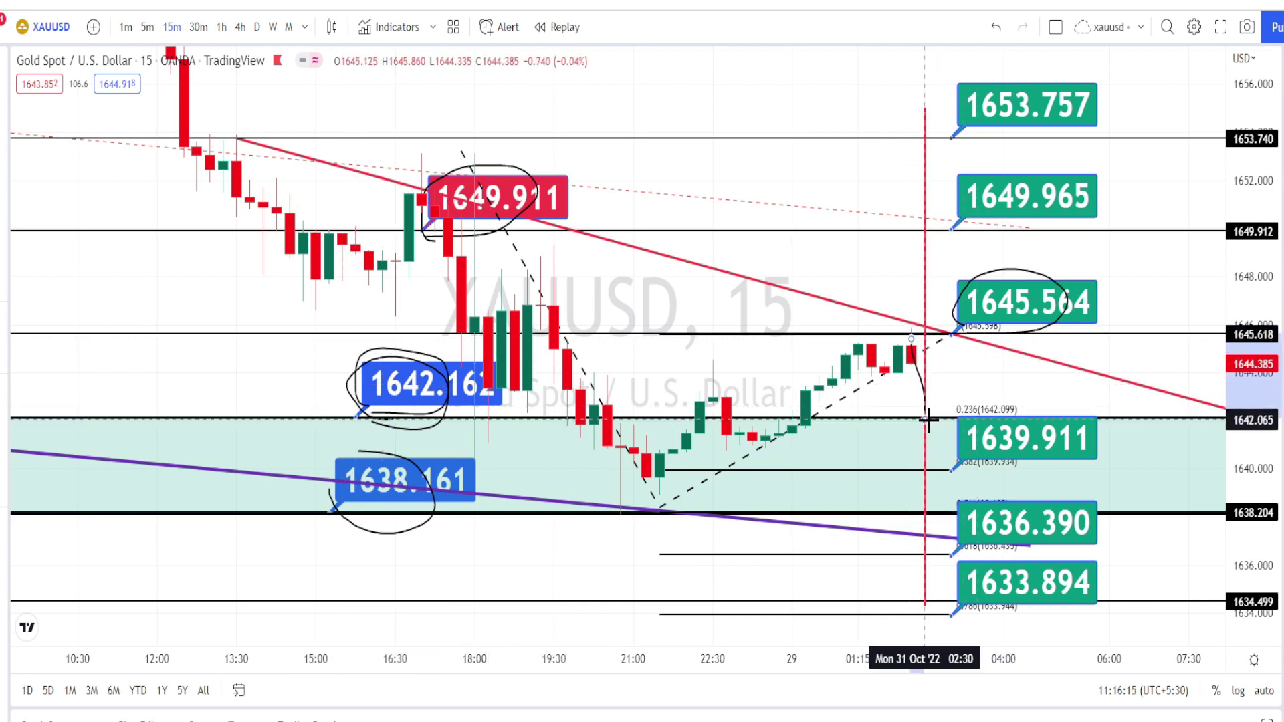
left_click_drag(929, 420, 937, 391)
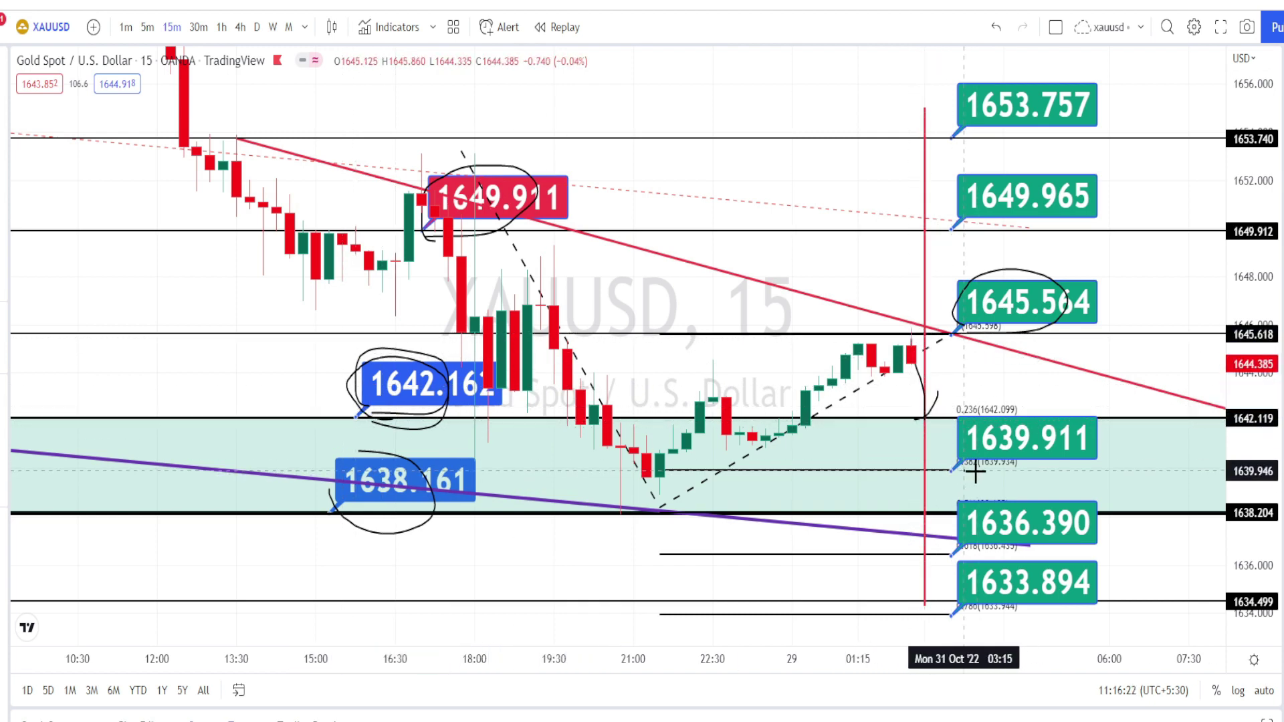
mouse_move(967, 471)
left_mouse_down()
mouse_move(1030, 438)
mouse_move(1006, 410)
mouse_move(938, 453)
left_mouse_up()
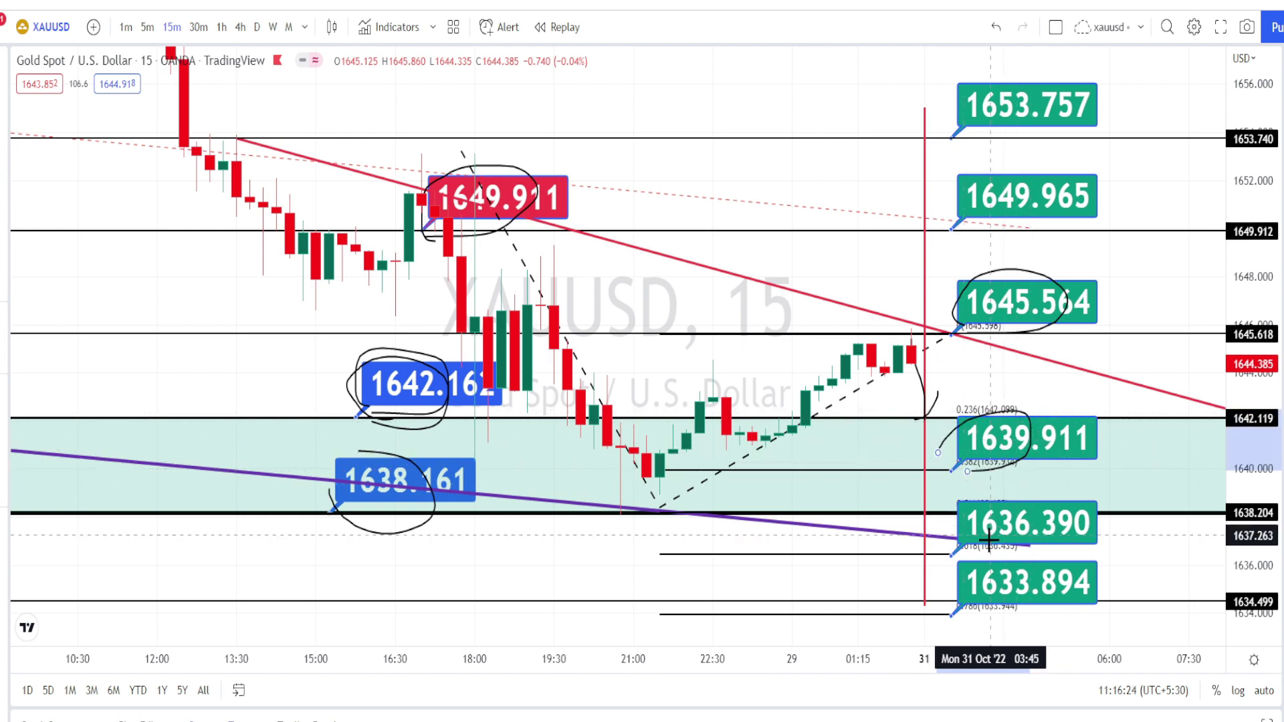
mouse_move(980, 547)
left_mouse_down()
mouse_move(1040, 528)
mouse_move(1003, 501)
mouse_move(964, 517)
left_mouse_up()
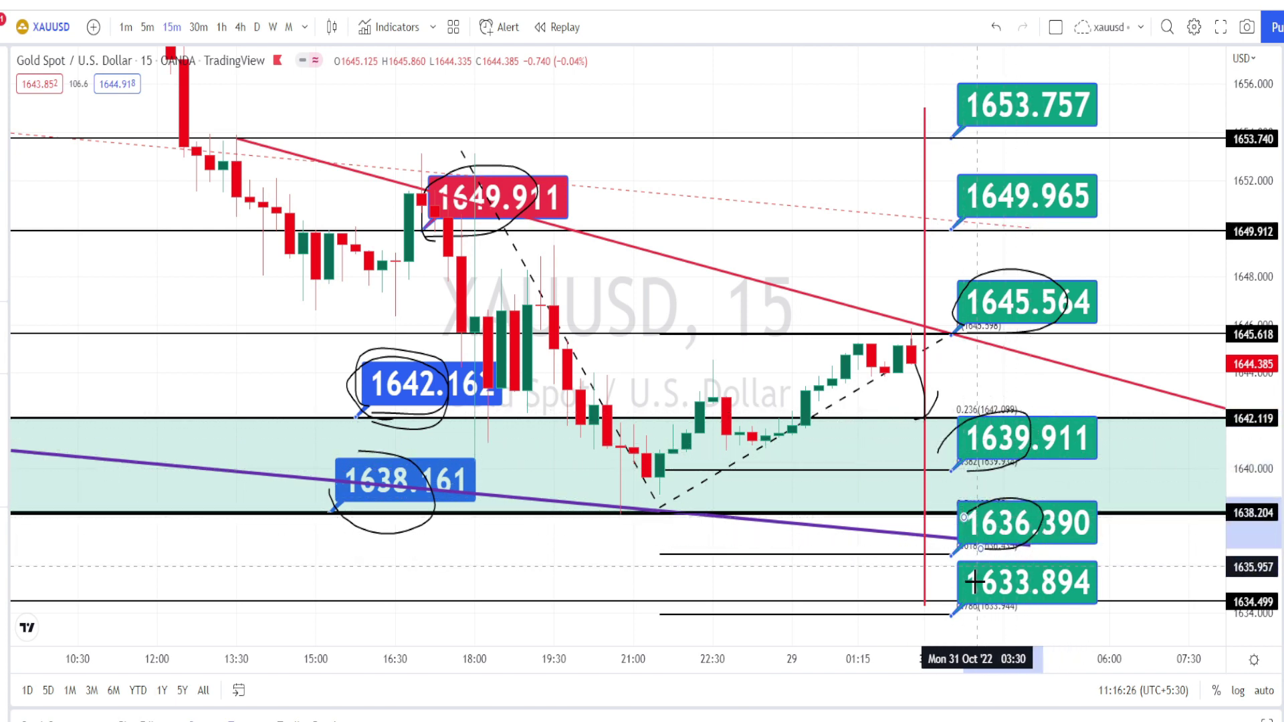
mouse_move(957, 604)
left_mouse_down()
mouse_move(1030, 586)
mouse_move(964, 580)
left_mouse_up()
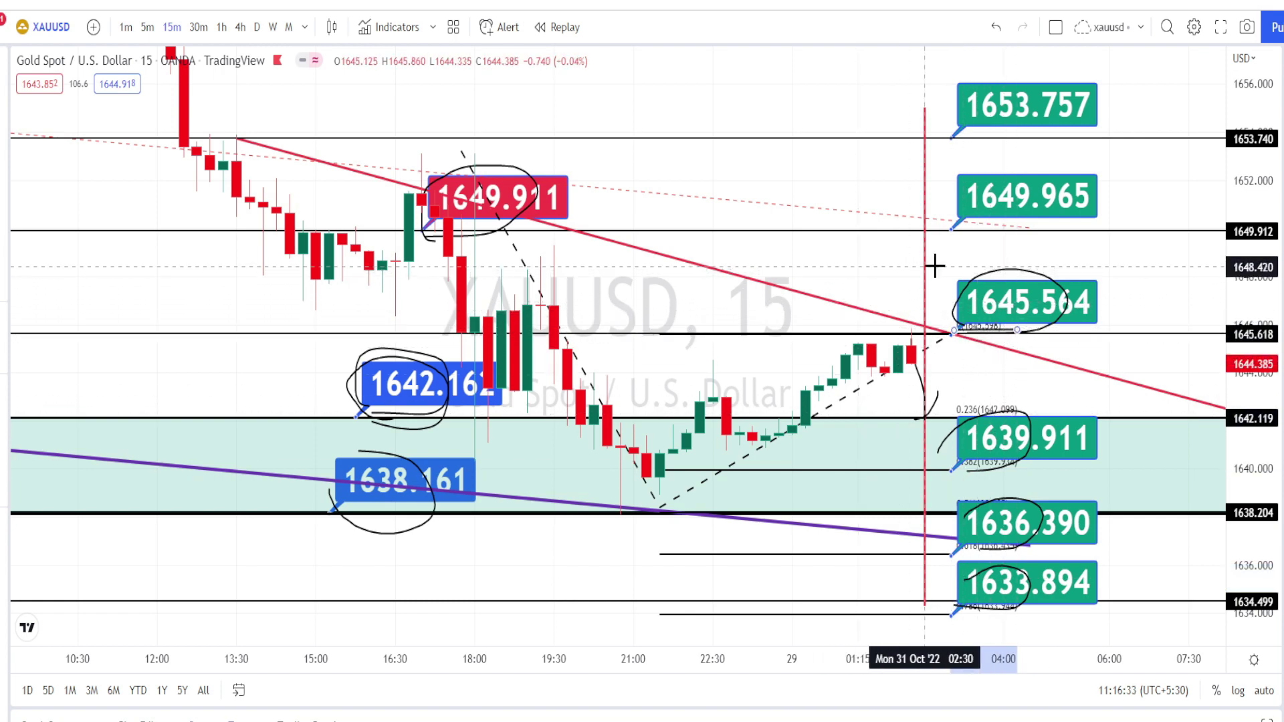
Step: Circle the upside target labels 1649.965 and 1653.757 freehand
mouse_move(1003, 224)
left_mouse_down()
mouse_move(1033, 167)
mouse_move(941, 195)
mouse_move(968, 234)
left_mouse_up()
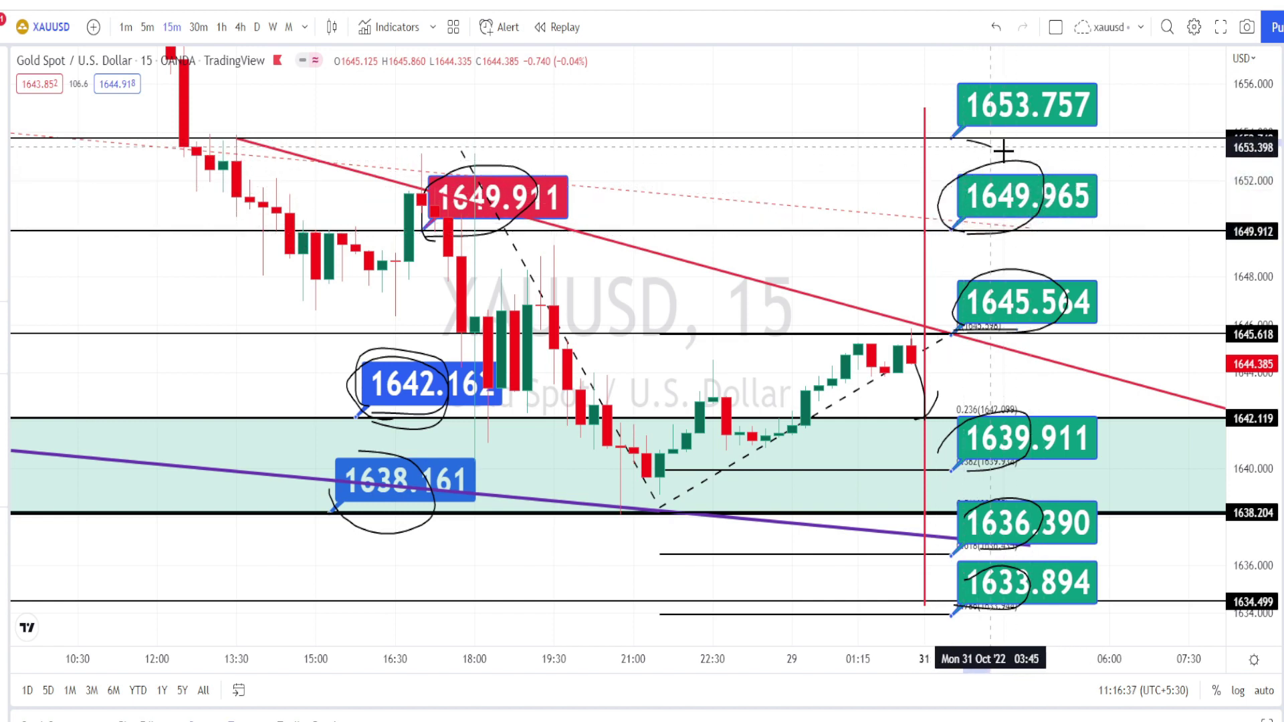
mouse_move(1006, 149)
left_mouse_down()
mouse_move(1040, 110)
mouse_move(962, 90)
left_mouse_up()
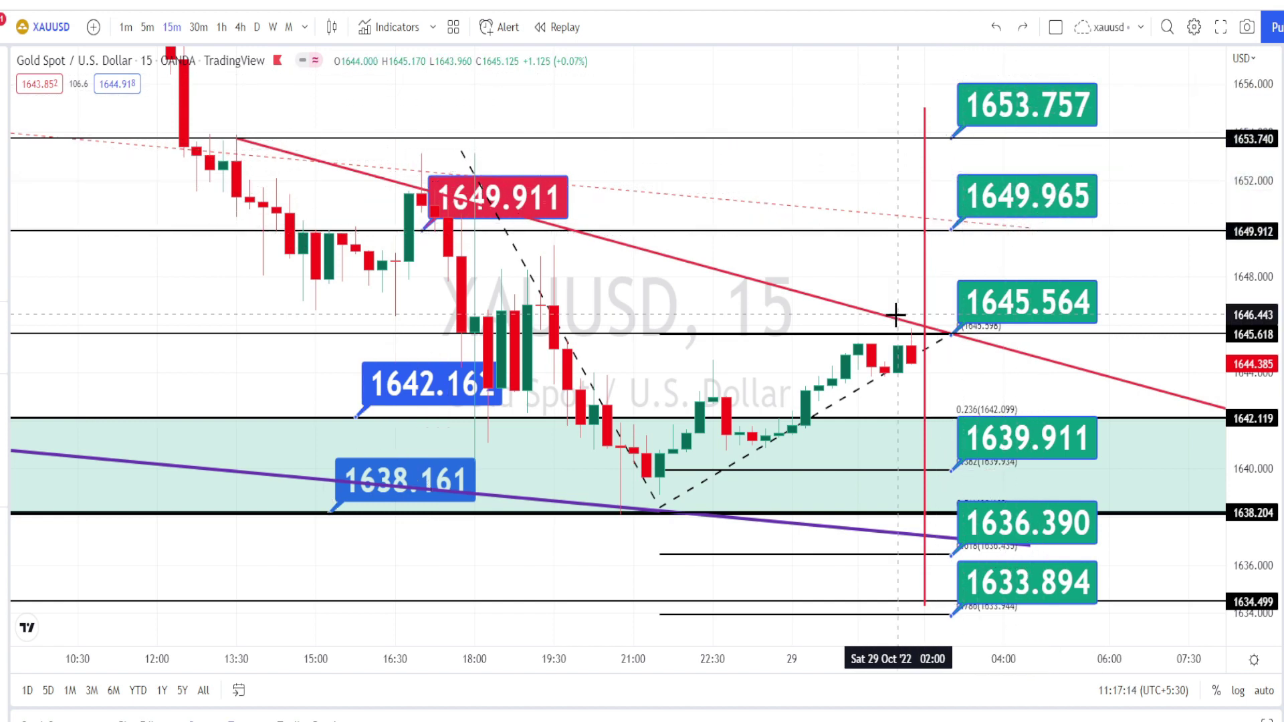
Step: Circle the latest high beneath the red trendline and sketch an upward arrow from about 1646.9 to about 1650.2
mouse_move(896, 314)
left_mouse_down()
mouse_move(911, 326)
mouse_move(894, 335)
mouse_move(900, 313)
left_mouse_up()
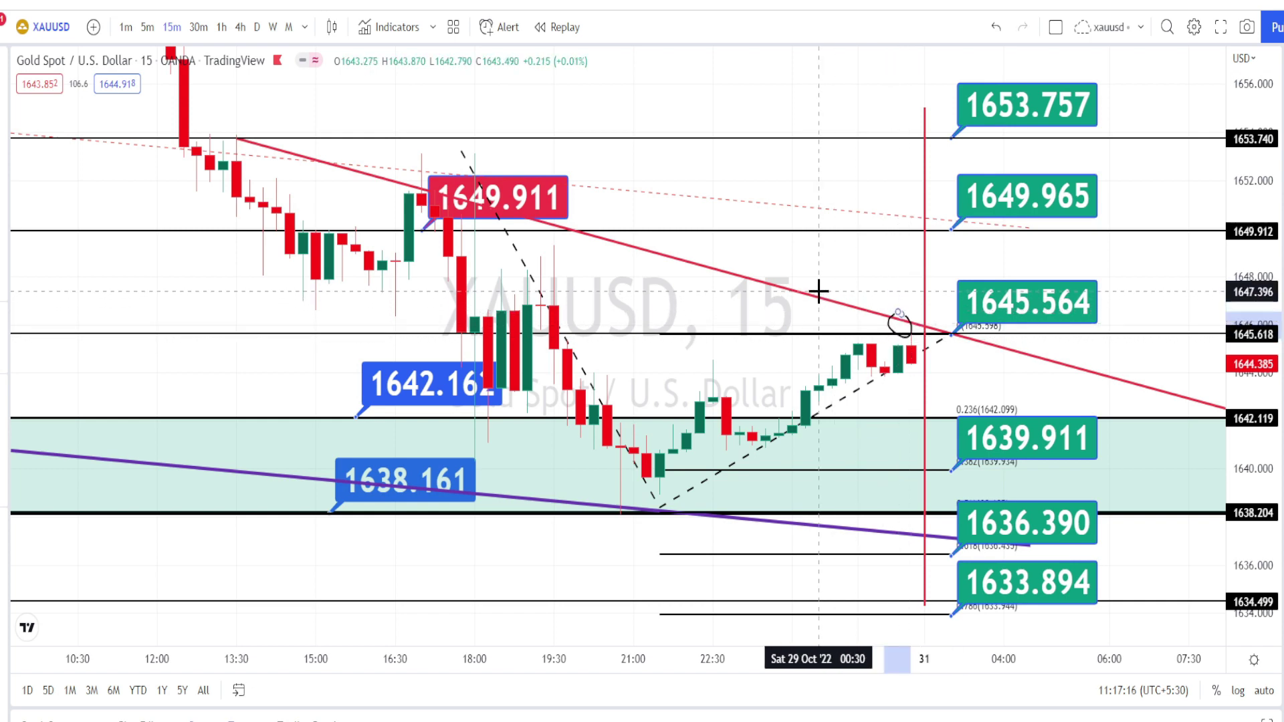
mouse_move(821, 290)
left_mouse_down()
mouse_move(840, 299)
mouse_move(835, 311)
mouse_move(846, 222)
mouse_move(871, 282)
left_mouse_up()
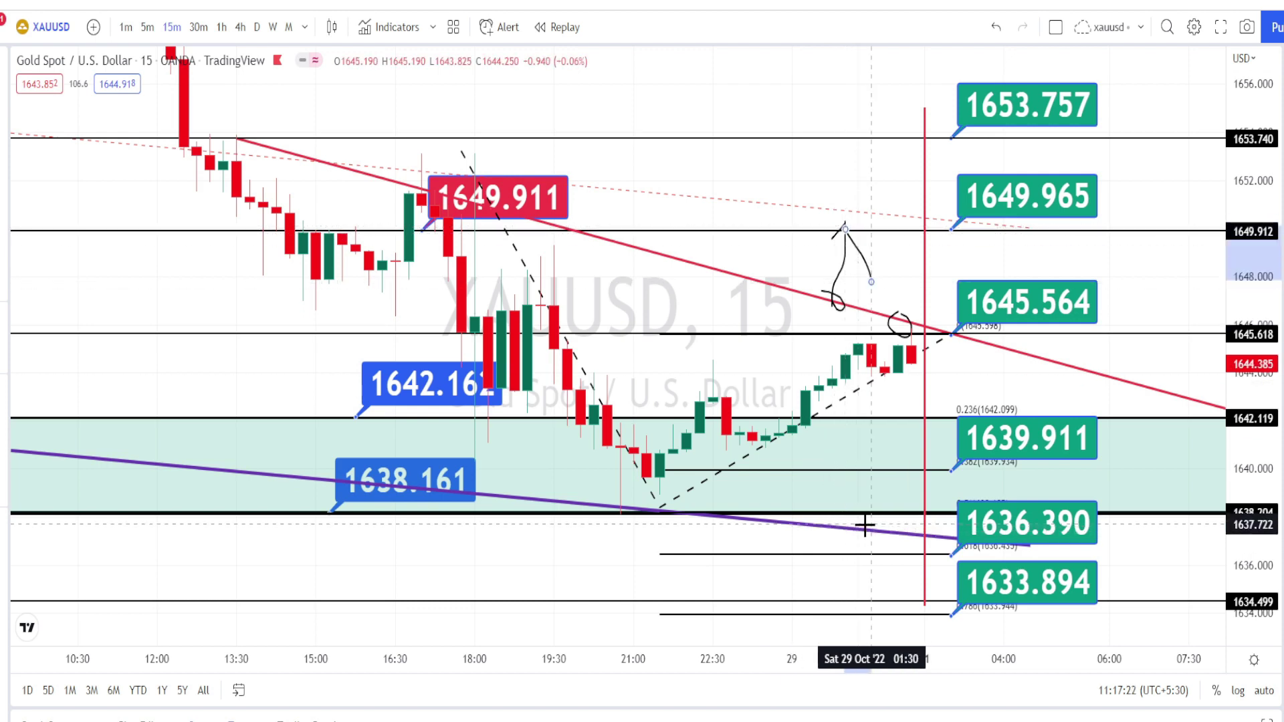
Step: Circle three spots along the purple trendline just below 1638.204 and sketch a downward arrow from about 1637.7 to about 1634.5
mouse_move(889, 524)
left_mouse_down()
mouse_move(872, 535)
mouse_move(872, 520)
left_mouse_up()
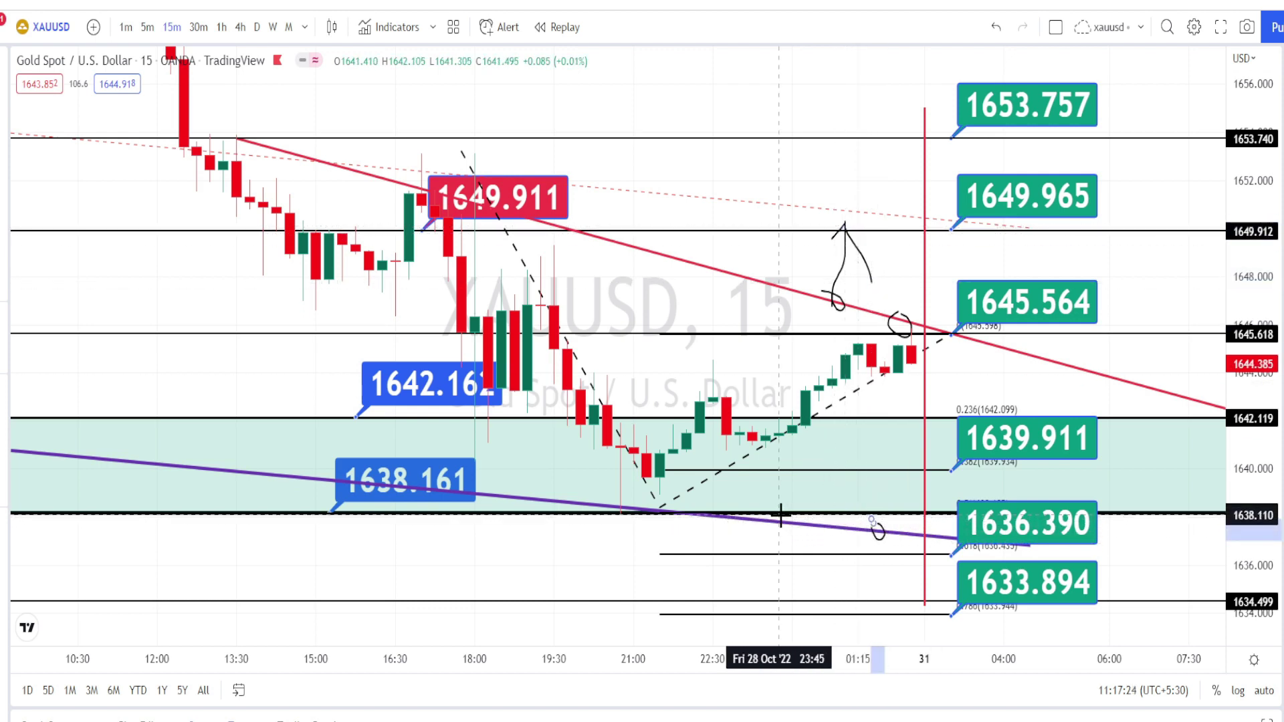
mouse_move(780, 515)
left_mouse_down()
mouse_move(797, 519)
mouse_move(783, 533)
mouse_move(780, 511)
left_mouse_up()
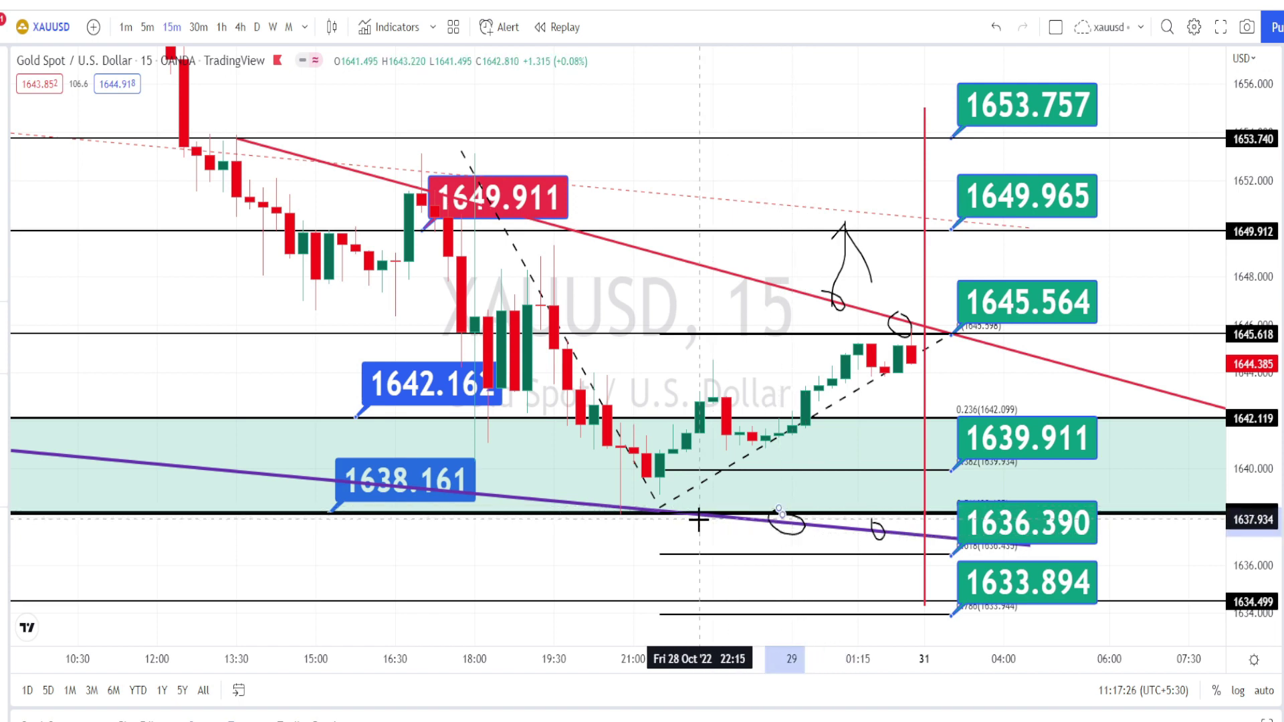
mouse_move(700, 505)
left_mouse_down()
mouse_move(696, 531)
mouse_move(689, 507)
left_mouse_up()
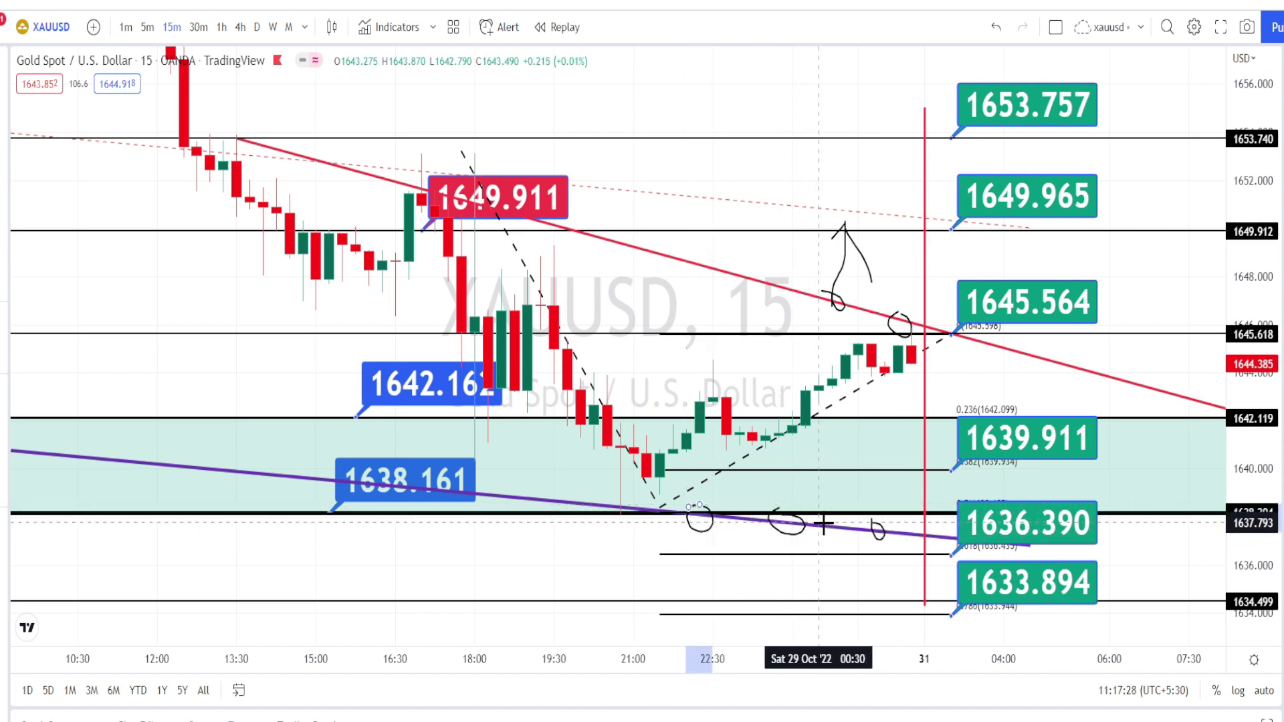
left_click_drag(820, 526, 826, 597)
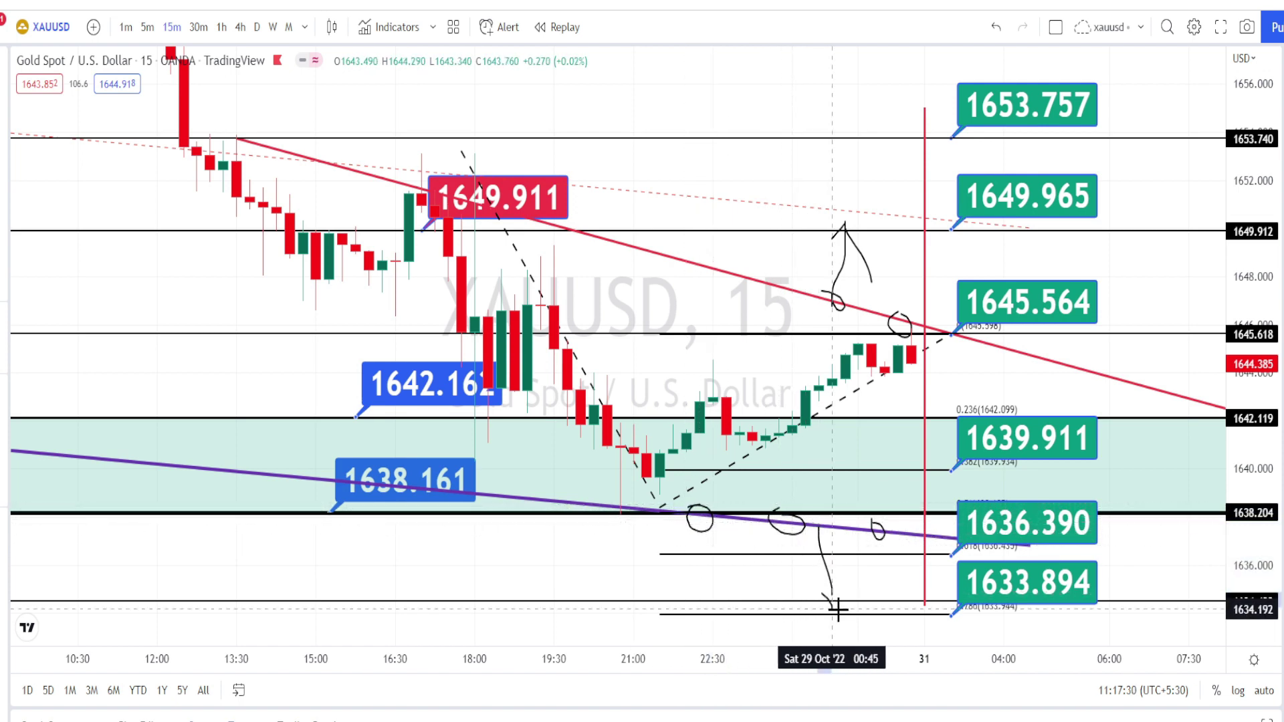
left_click_drag(822, 594, 846, 584)
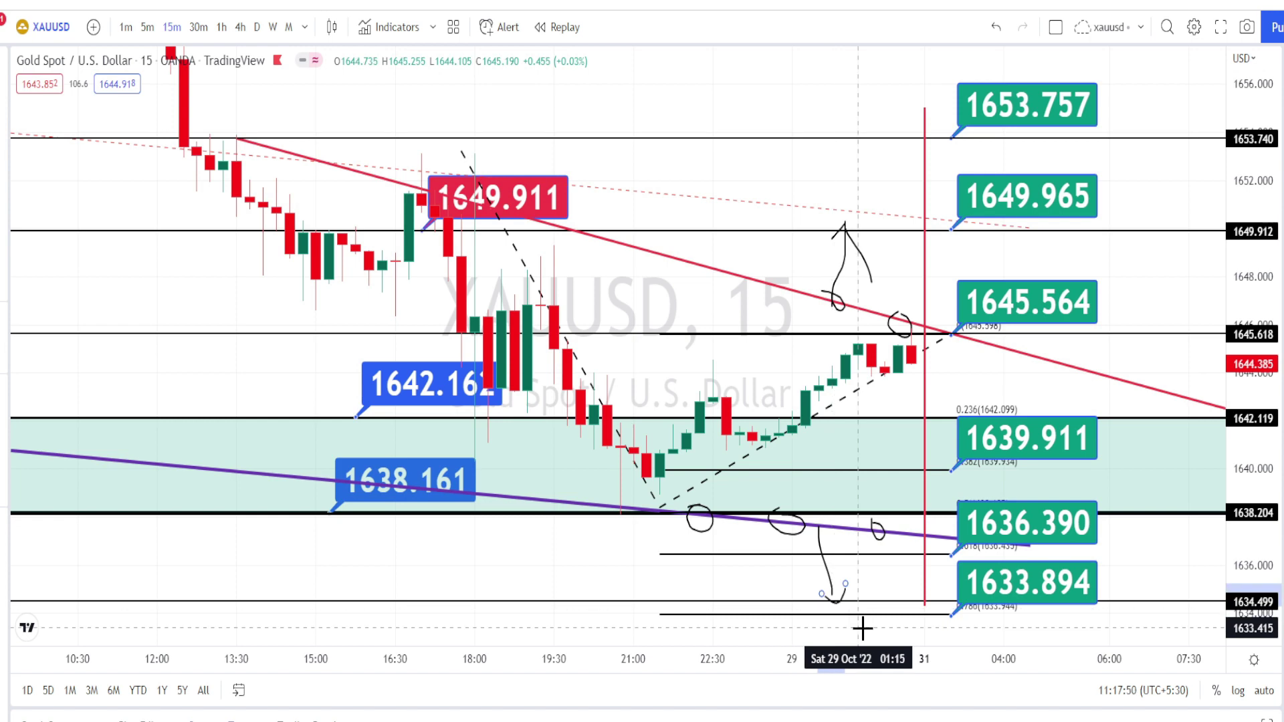